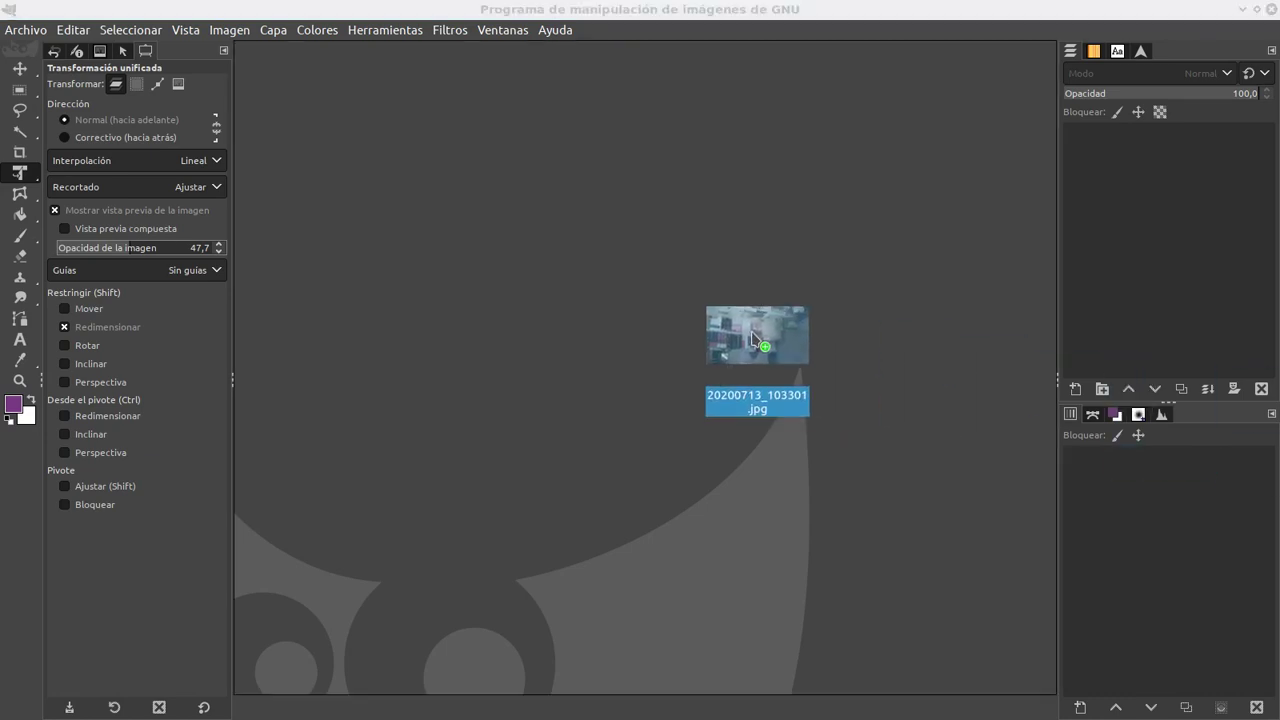
# Open the bookshelf photo 20200713_103301.jpg by dragging it onto the empty GIMP canvas
pyautogui.moveTo(757, 340); pyautogui.dragTo(589, 314)
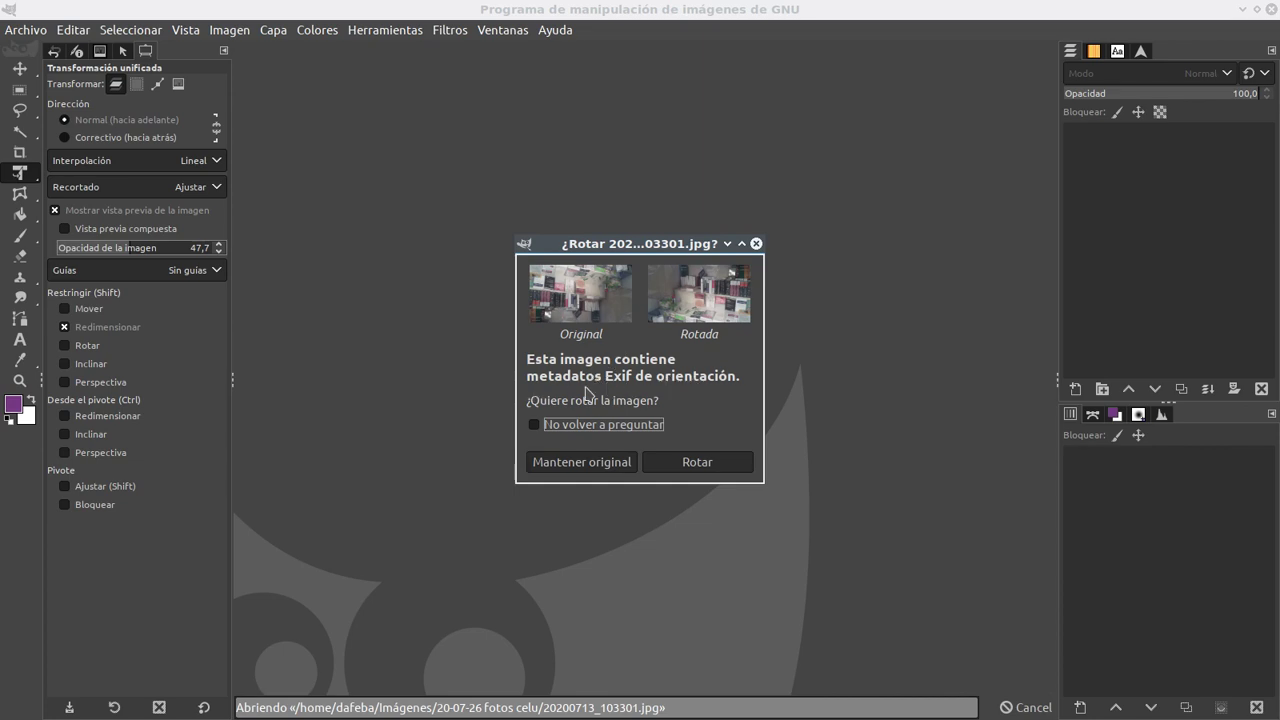
# Keep the photo's original orientation in the Exif rotation prompt (Mantener original)
pyautogui.click(591, 463)
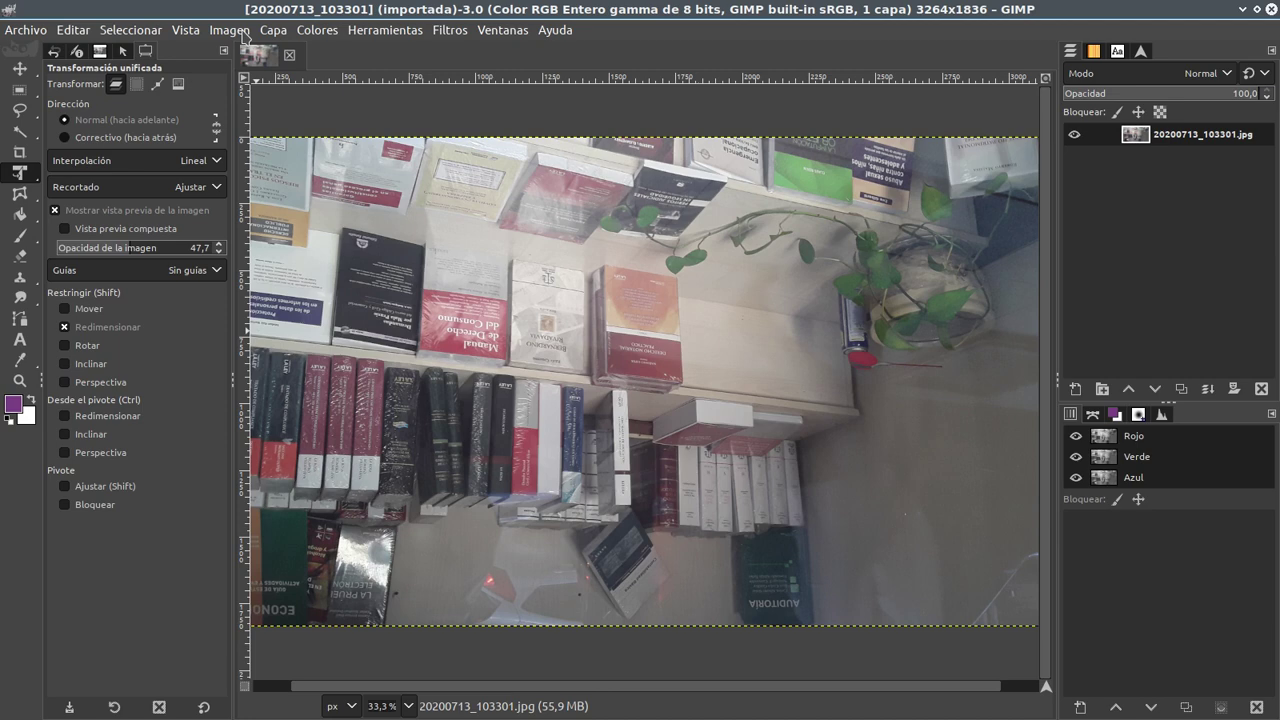
# Flip the whole image vertically, then undo the flip
pyautogui.click(231, 31)
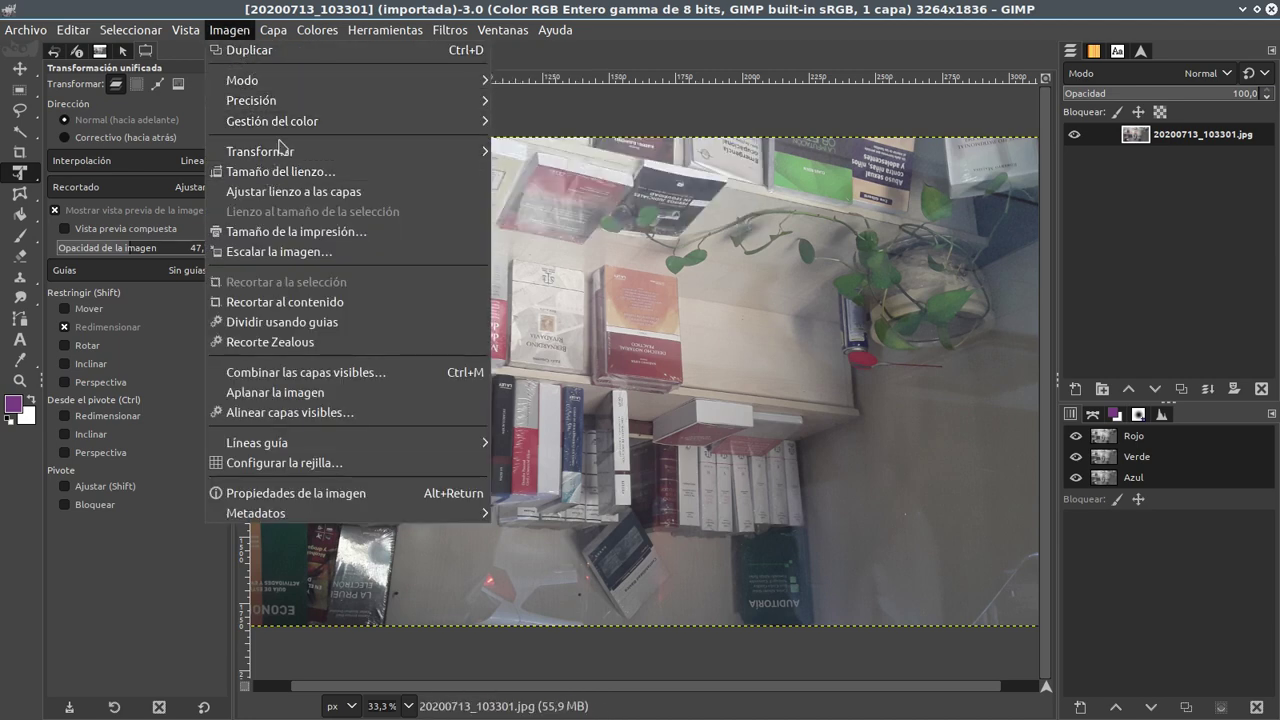
pyautogui.moveTo(262, 151)
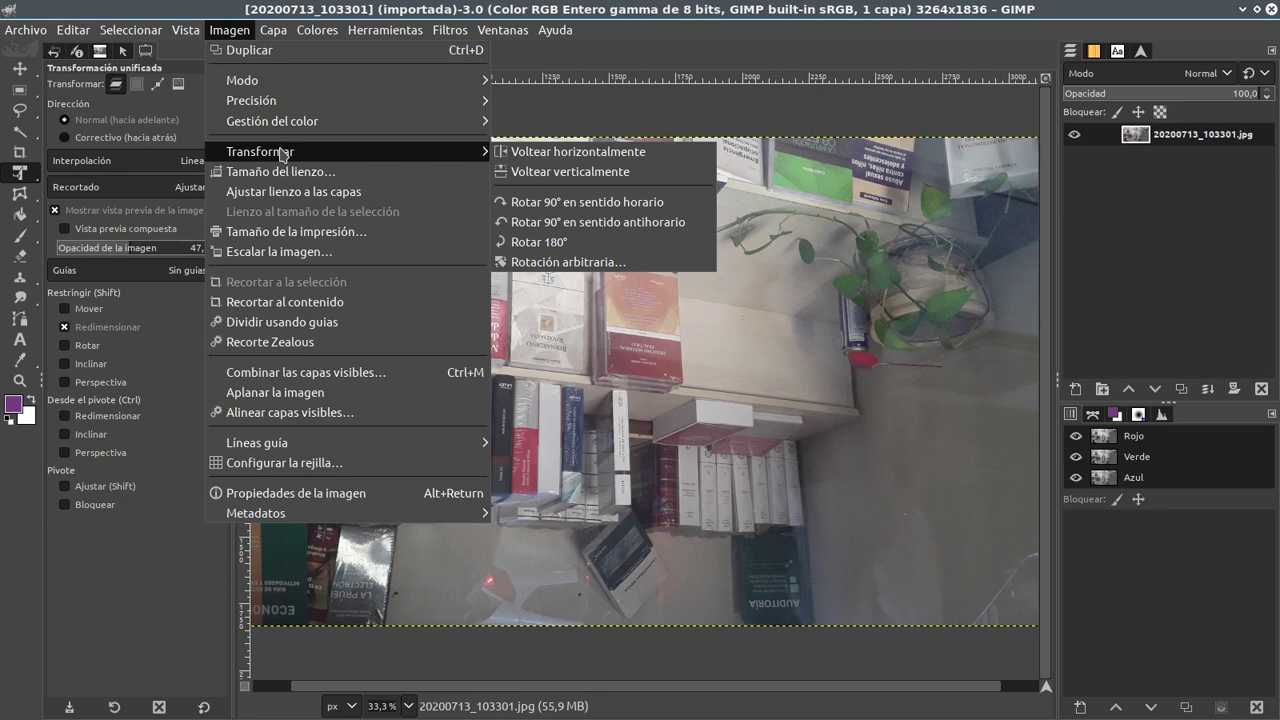
pyautogui.click(574, 180)
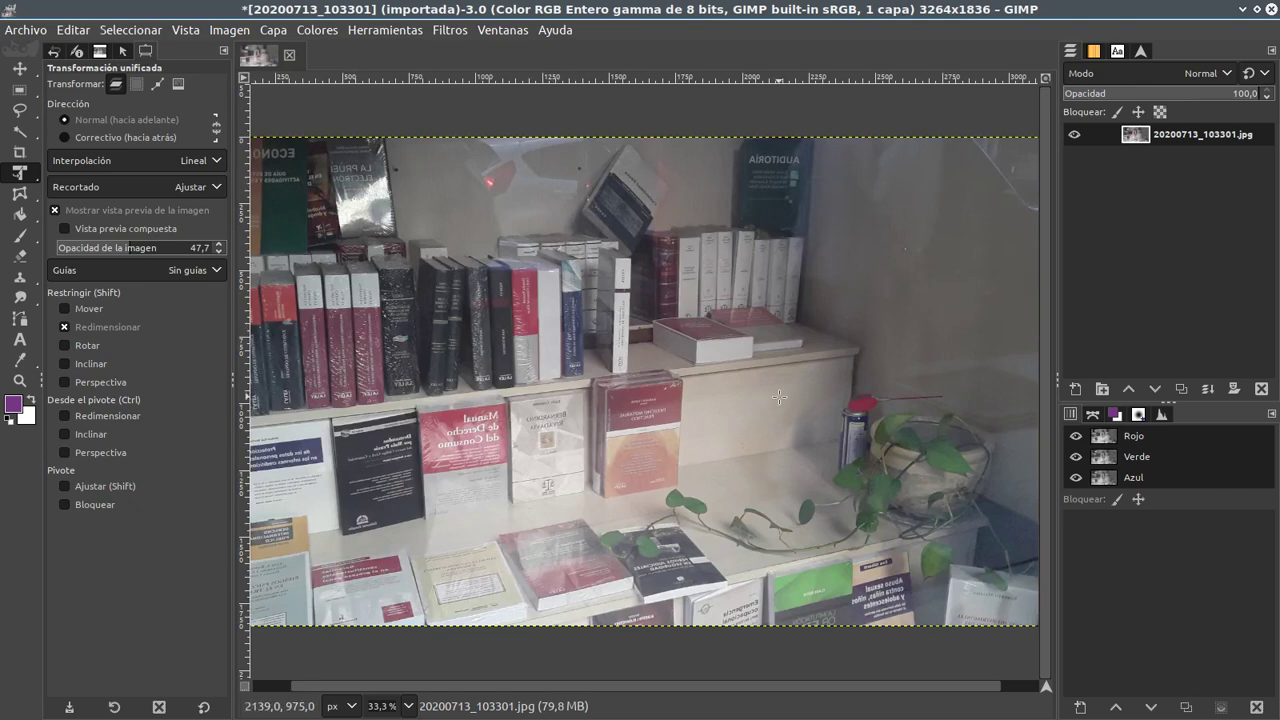
pyautogui.keyDown('ctrl'); pyautogui.scroll(3, 470, 430); pyautogui.keyUp('ctrl')
pyautogui.keyDown('ctrl'); pyautogui.scroll(1, 470, 430); pyautogui.keyUp('ctrl')
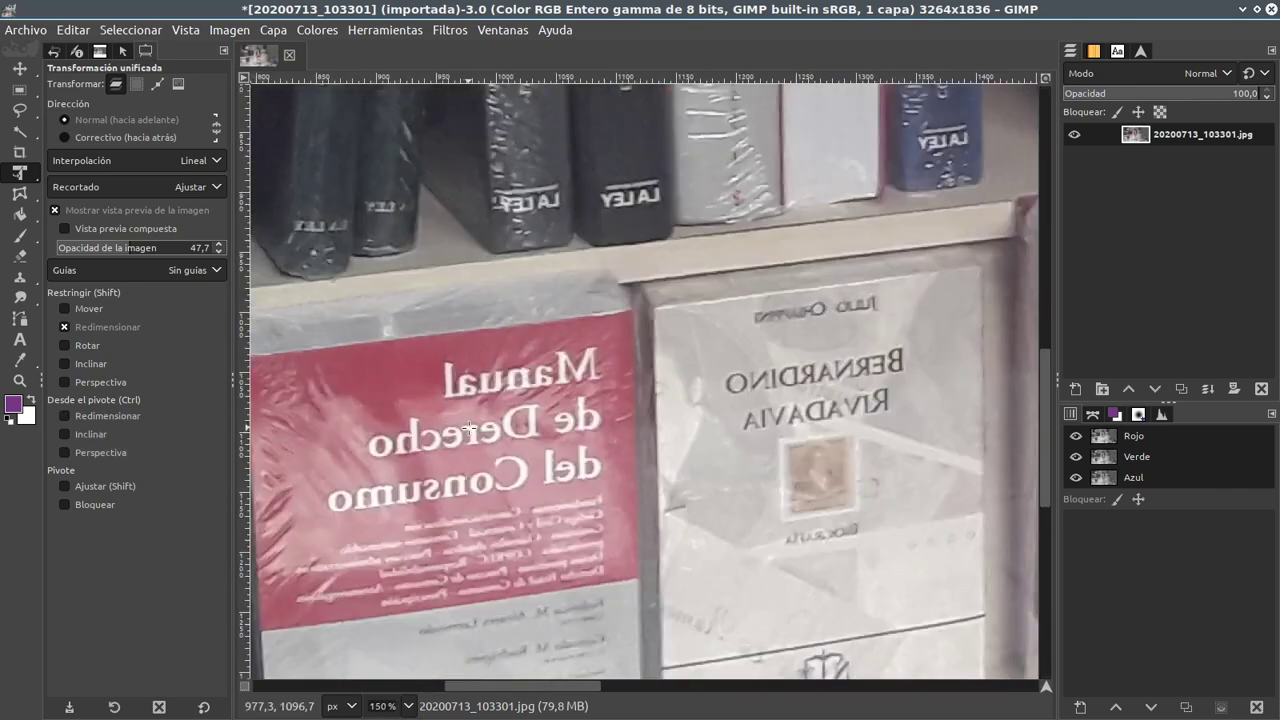
pyautogui.keyDown('ctrl'); pyautogui.scroll(-1, 470, 430); pyautogui.keyUp('ctrl')
pyautogui.keyDown('ctrl'); pyautogui.scroll(-1, 472, 430); pyautogui.keyUp('ctrl')
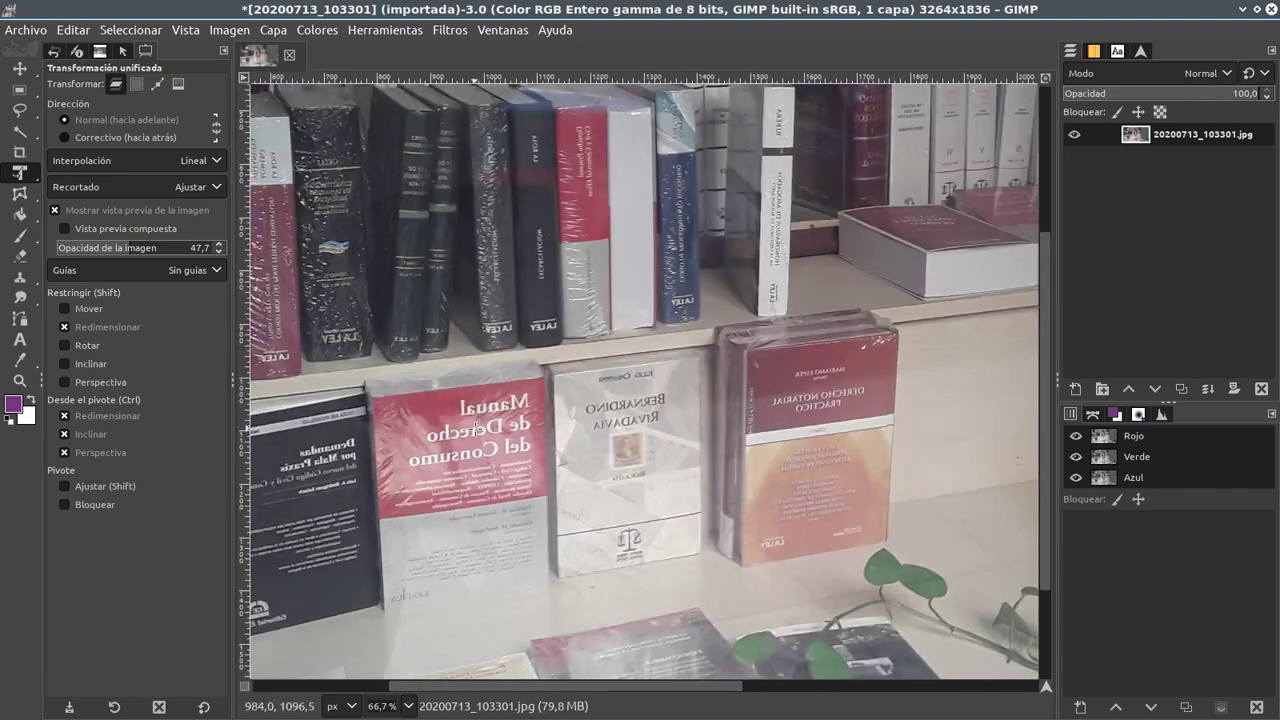
pyautogui.keyDown('ctrl'); pyautogui.scroll(-1, 475, 429); pyautogui.keyUp('ctrl')
pyautogui.keyDown('ctrl'); pyautogui.scroll(-1, 477, 430); pyautogui.keyUp('ctrl')
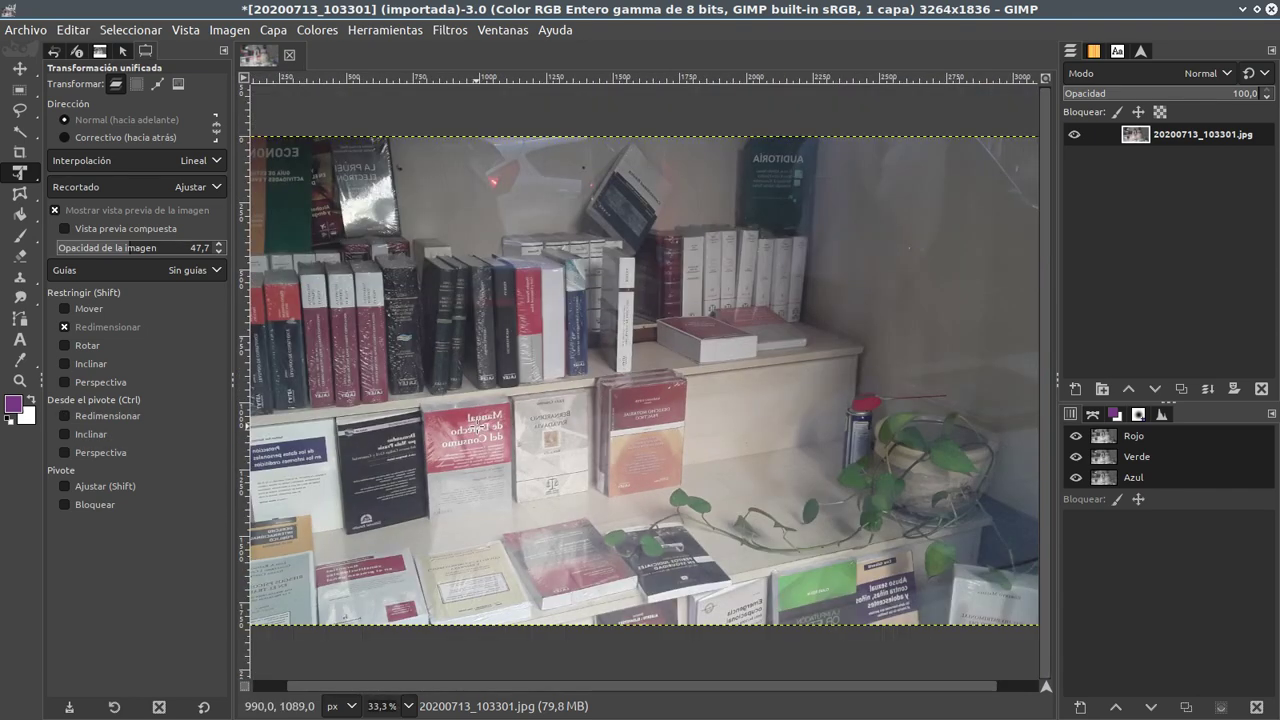
pyautogui.hotkey('ctrl', 'z')
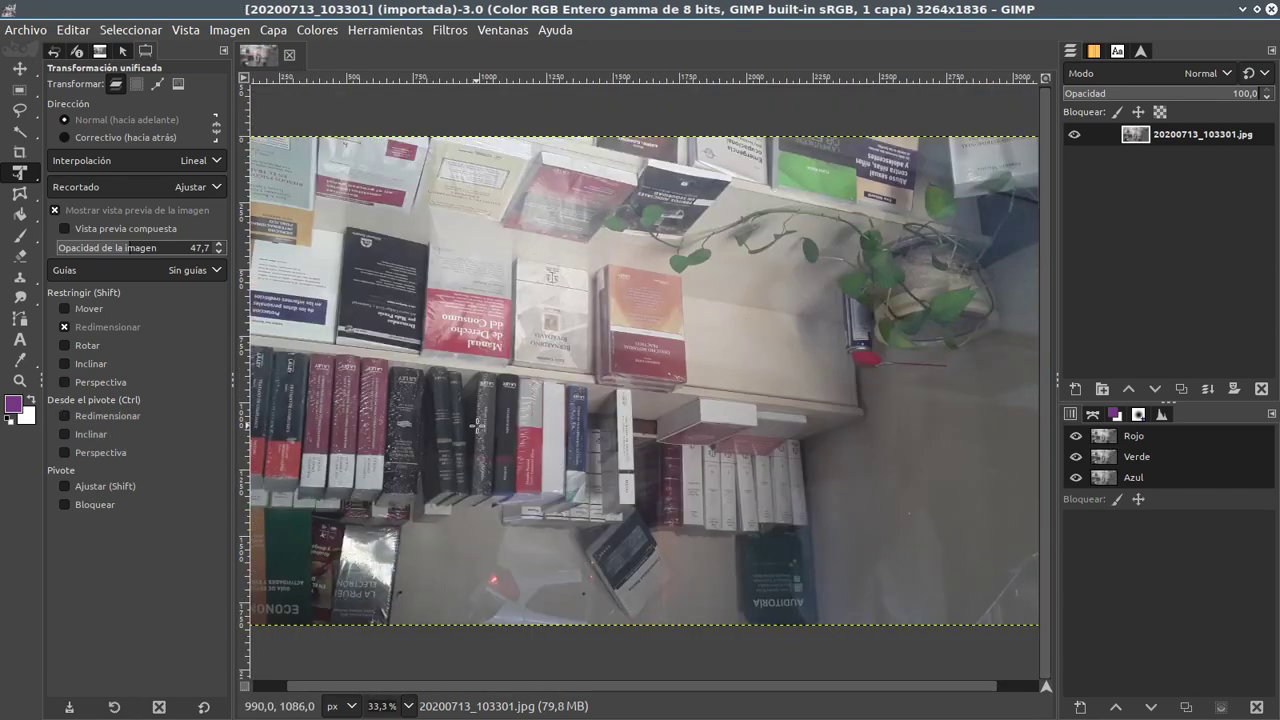
# Rotate the image 180° and zoom to view the upright shelves
pyautogui.click(231, 31)
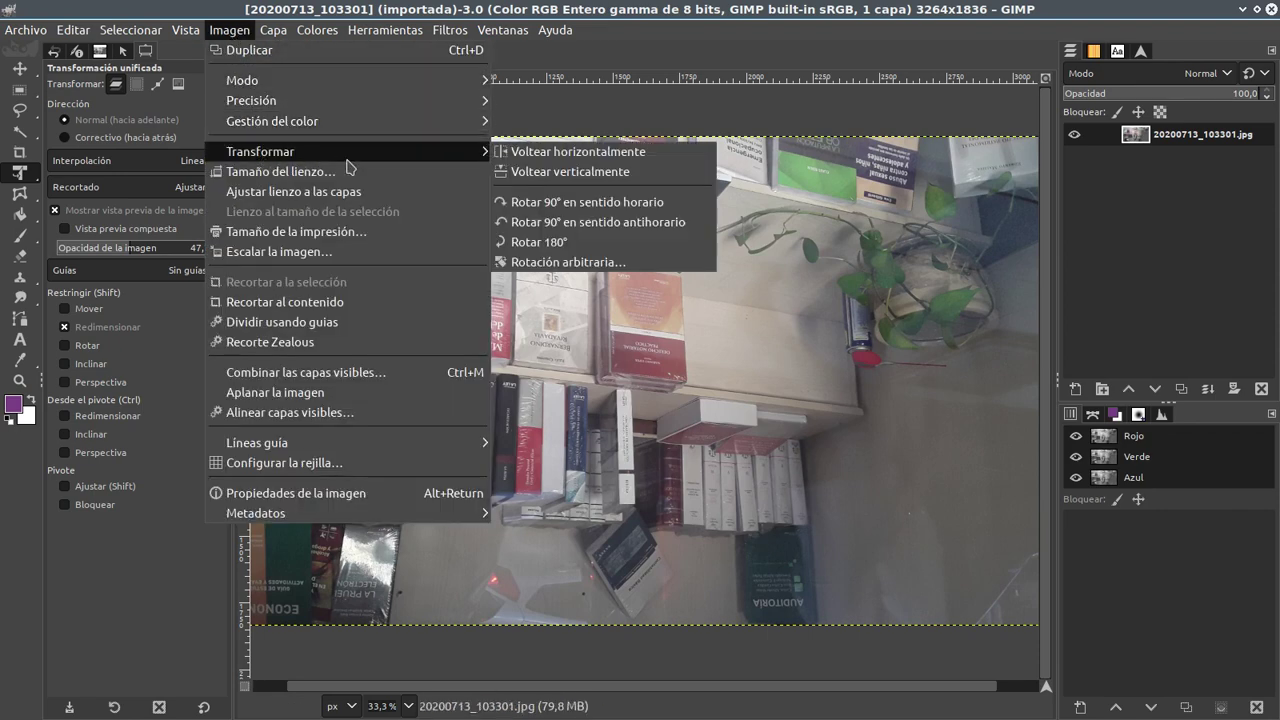
pyautogui.moveTo(260, 151)
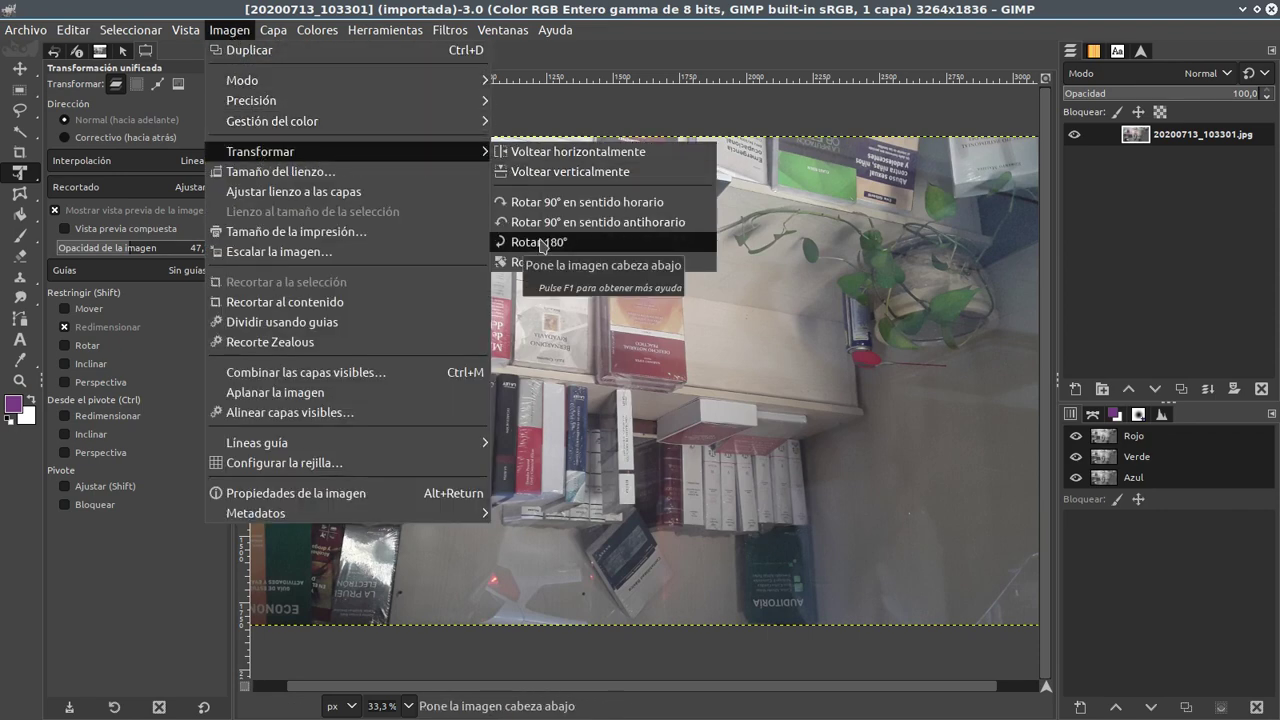
pyautogui.click(541, 245)
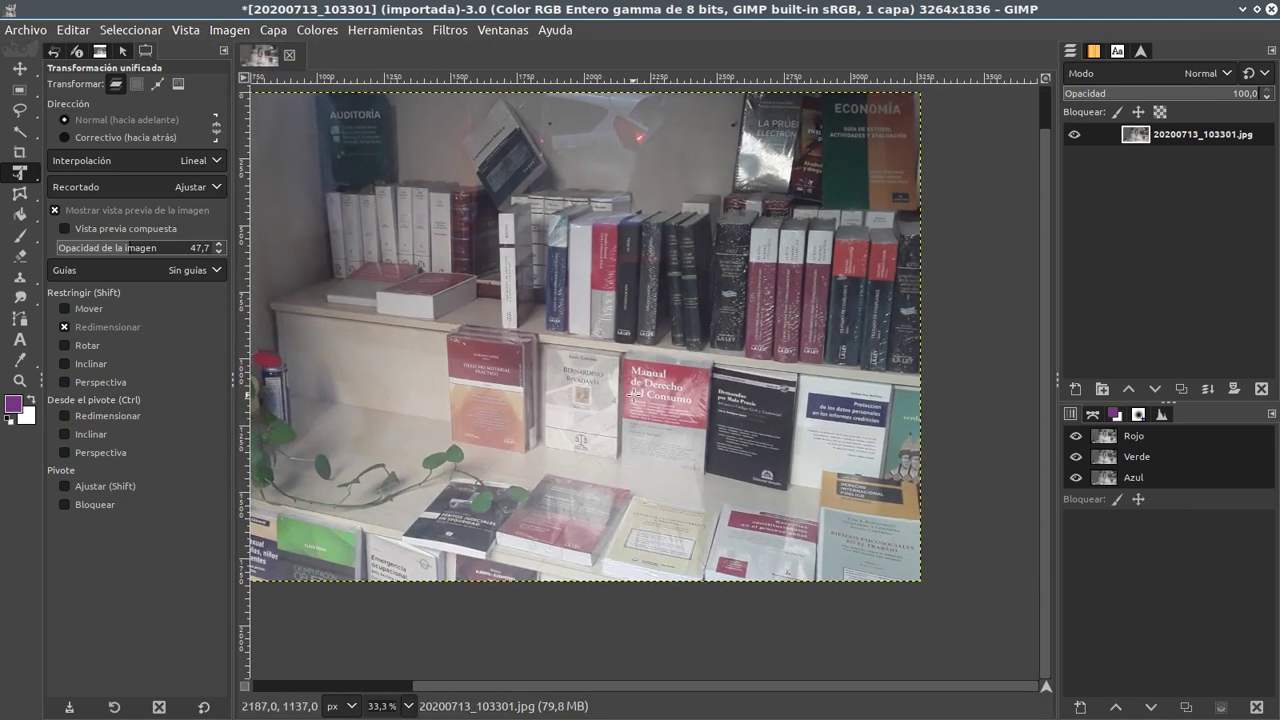
pyautogui.press('1')
pyautogui.hotkey('shift', '2')
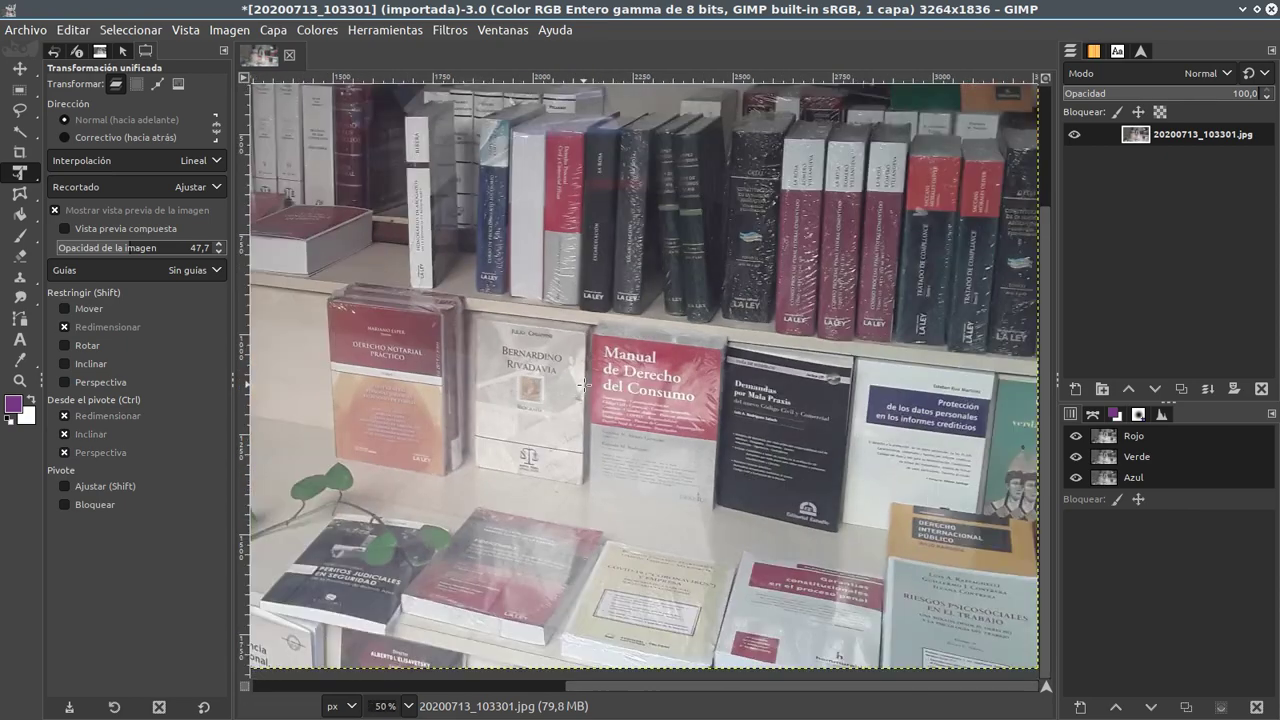
pyautogui.scroll(3, 516, 424)
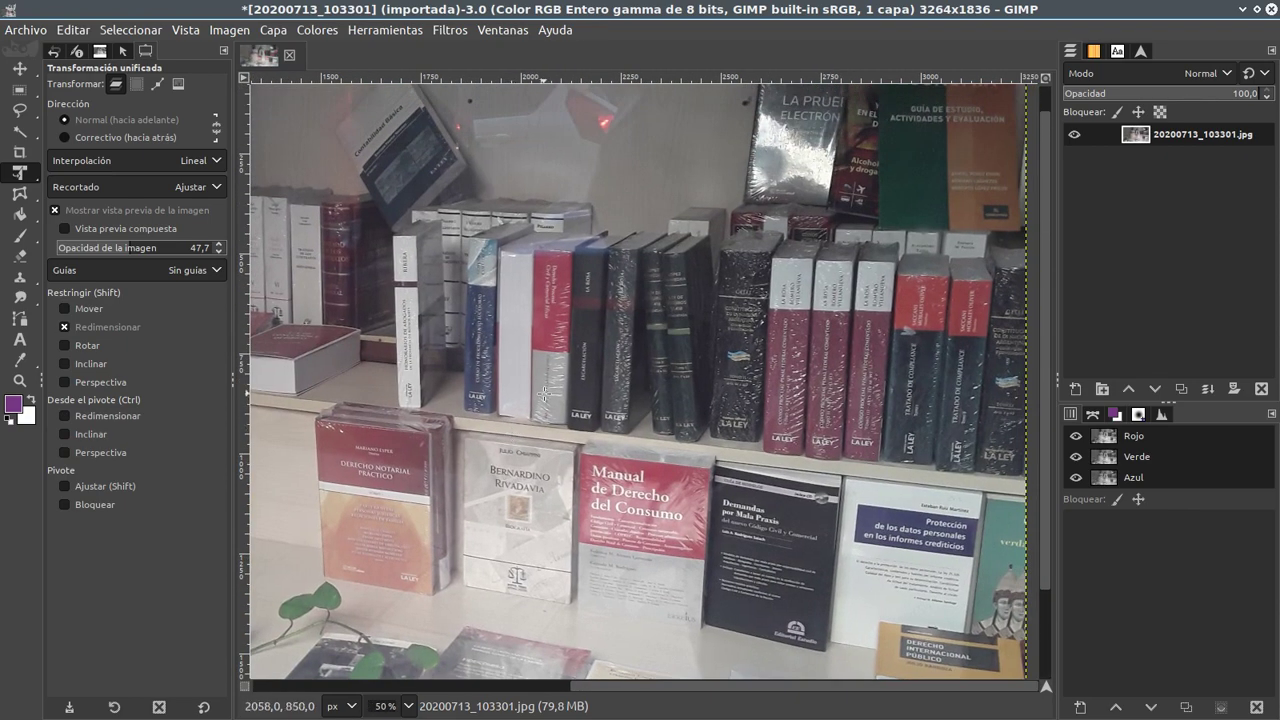
pyautogui.hscroll(-1, 497, 302)
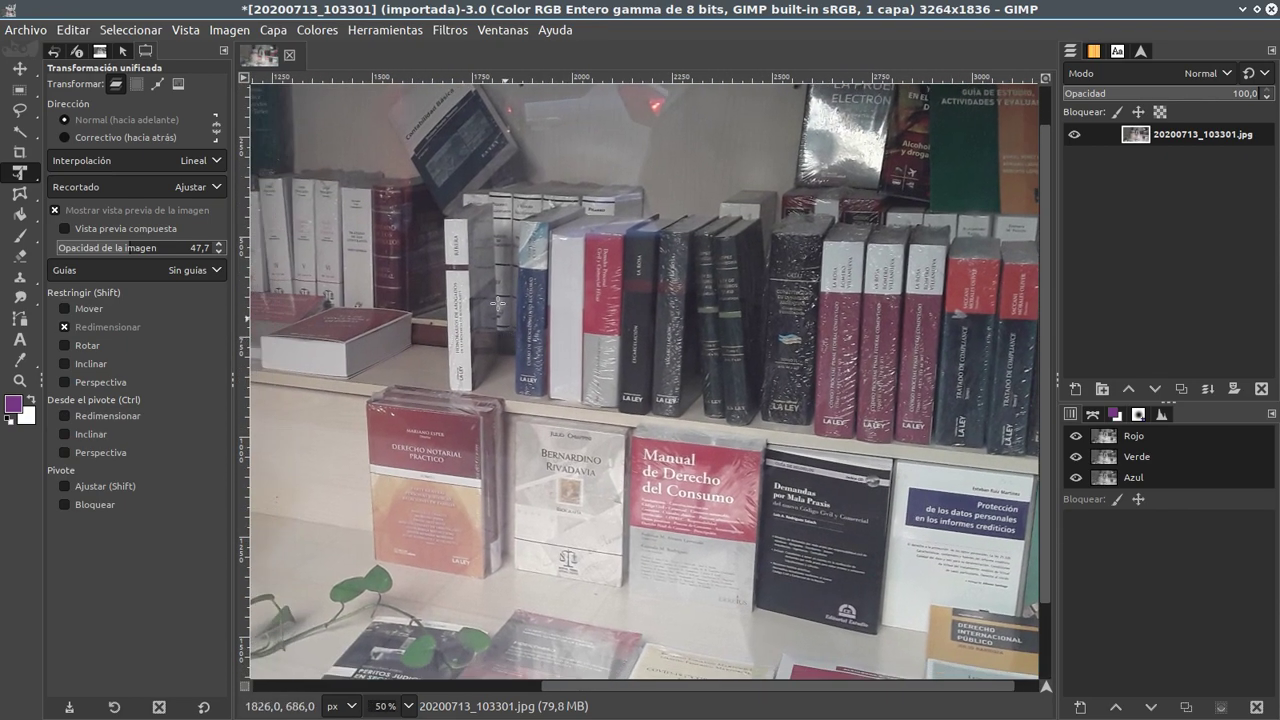
pyautogui.click(230, 30)
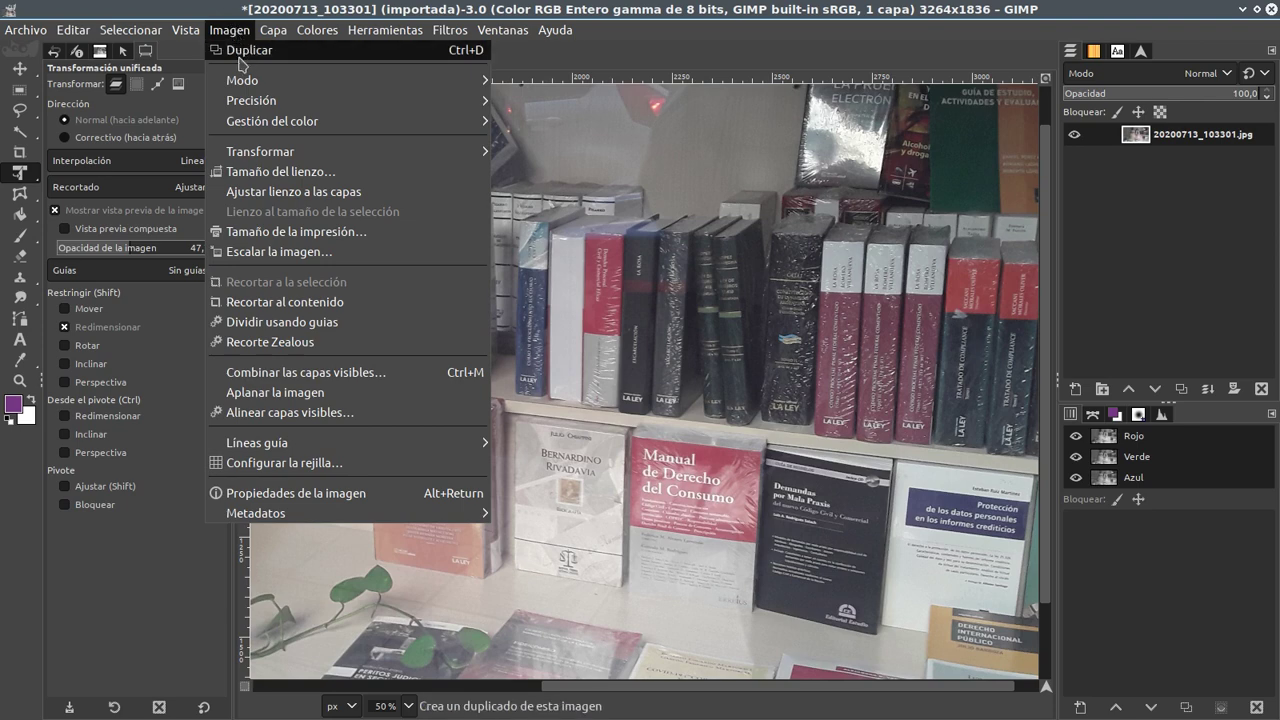
pyautogui.click(252, 252)
pyautogui.click(623, 316)
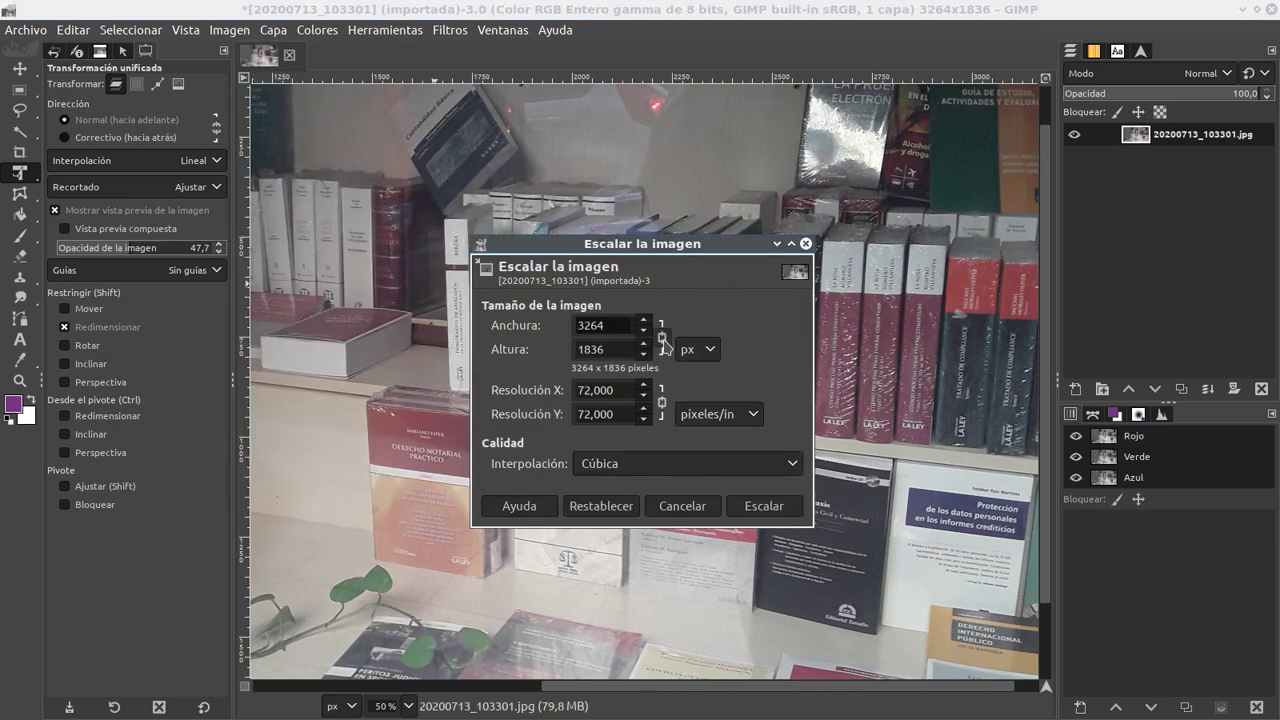
pyautogui.click(714, 354)
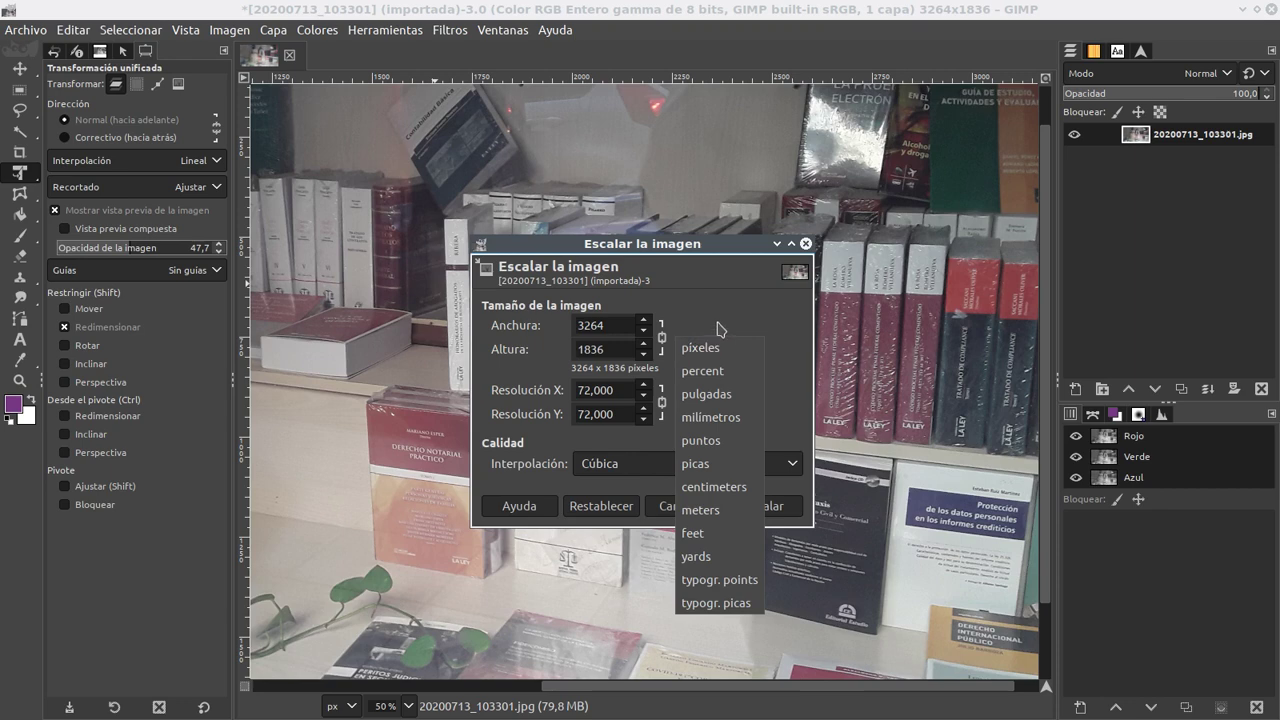
pyautogui.click(720, 330)
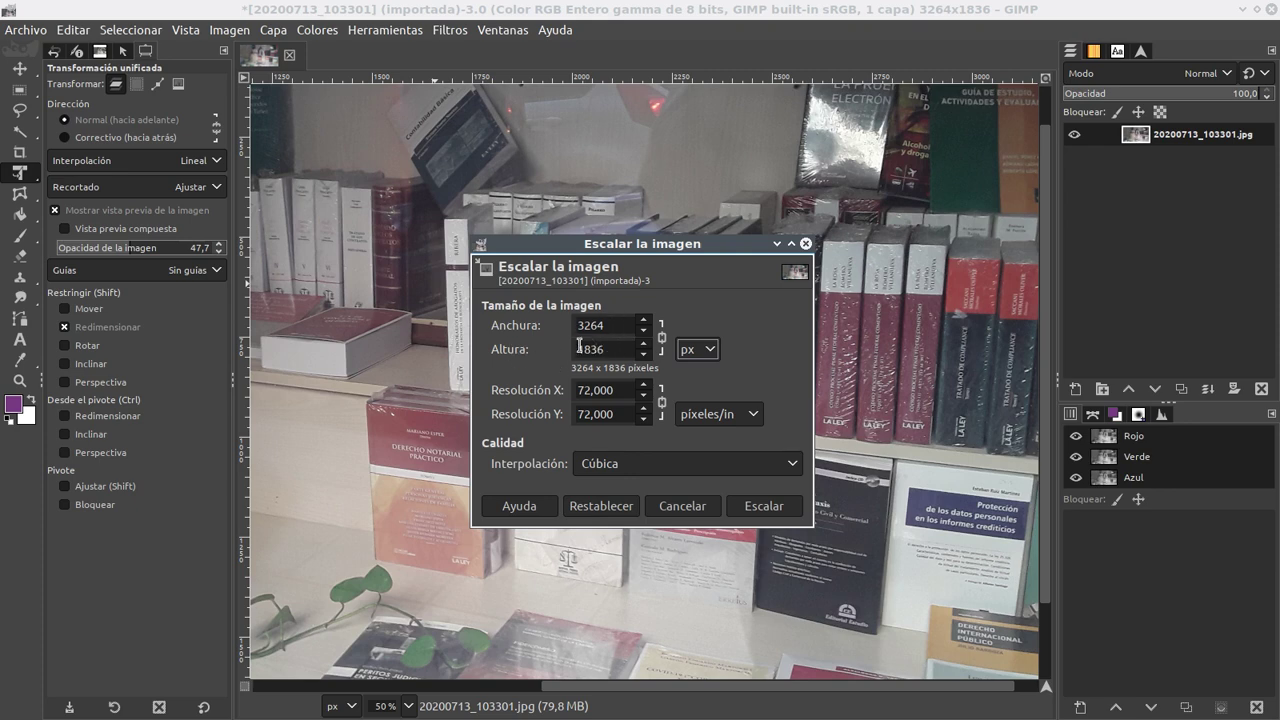
pyautogui.doubleClick(608, 322)
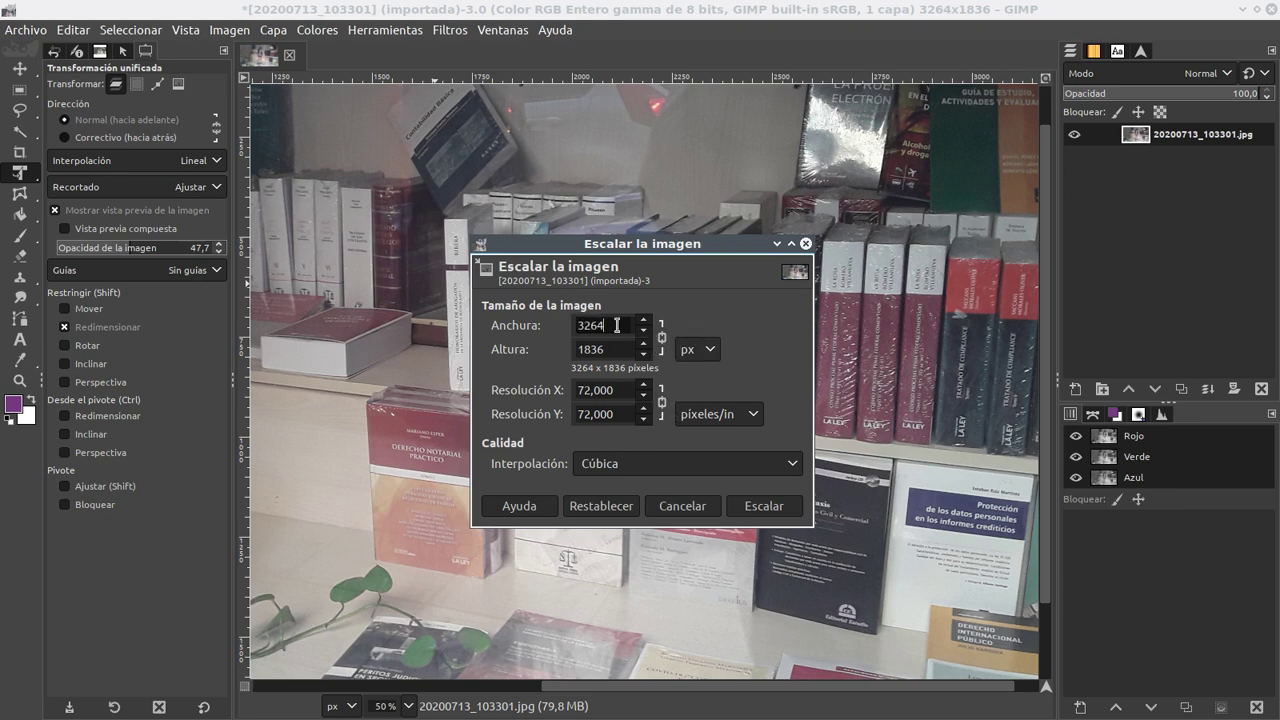
pyautogui.write('1280')
pyautogui.click(617, 345)
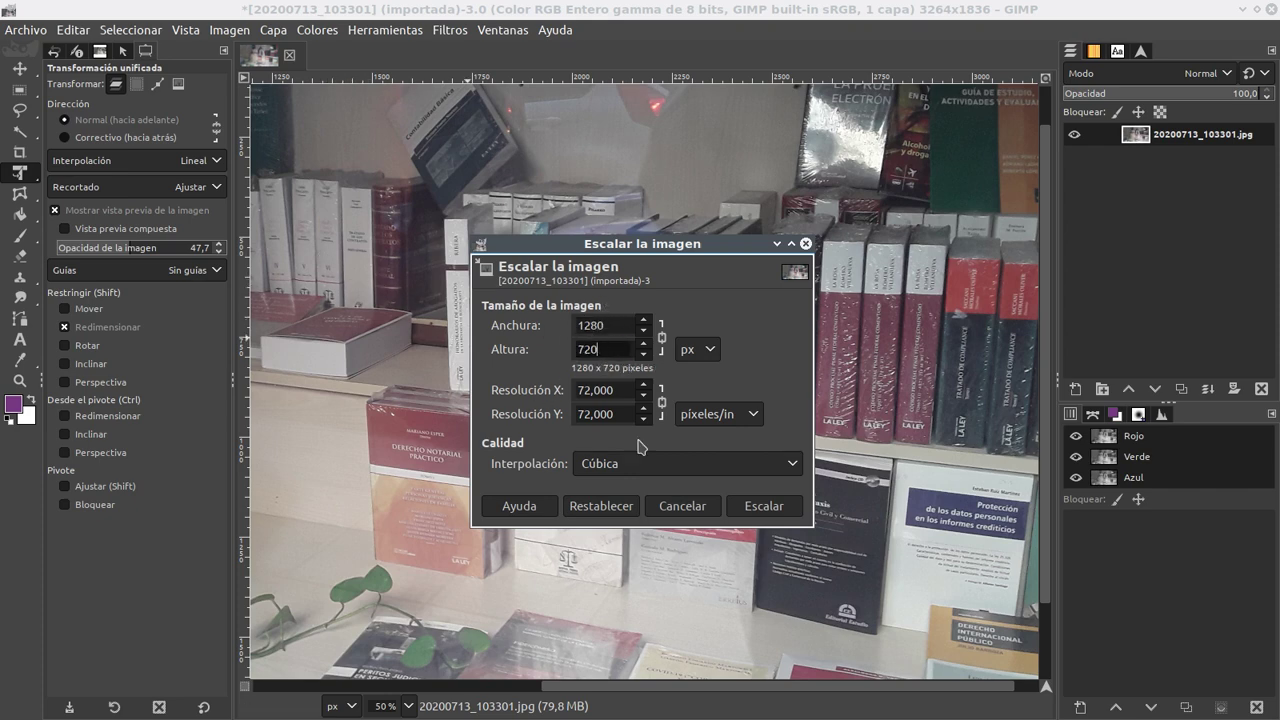
pyautogui.click(730, 466)
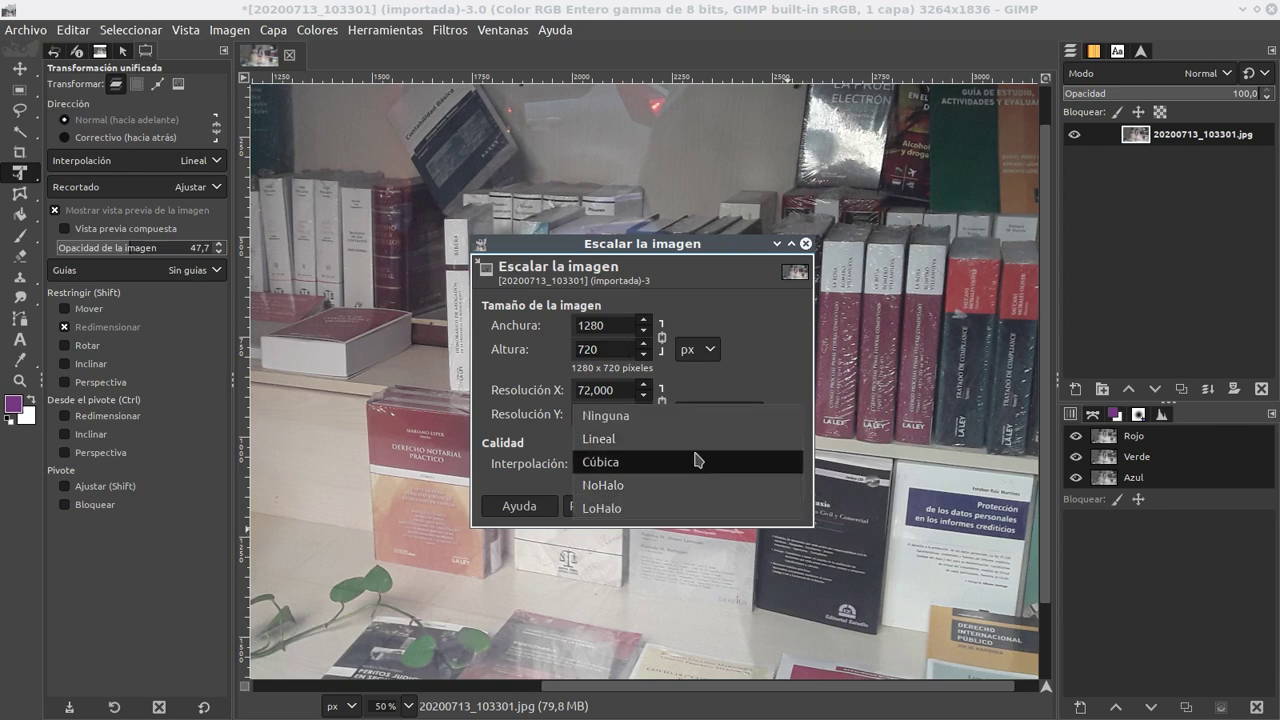
pyautogui.click(703, 507)
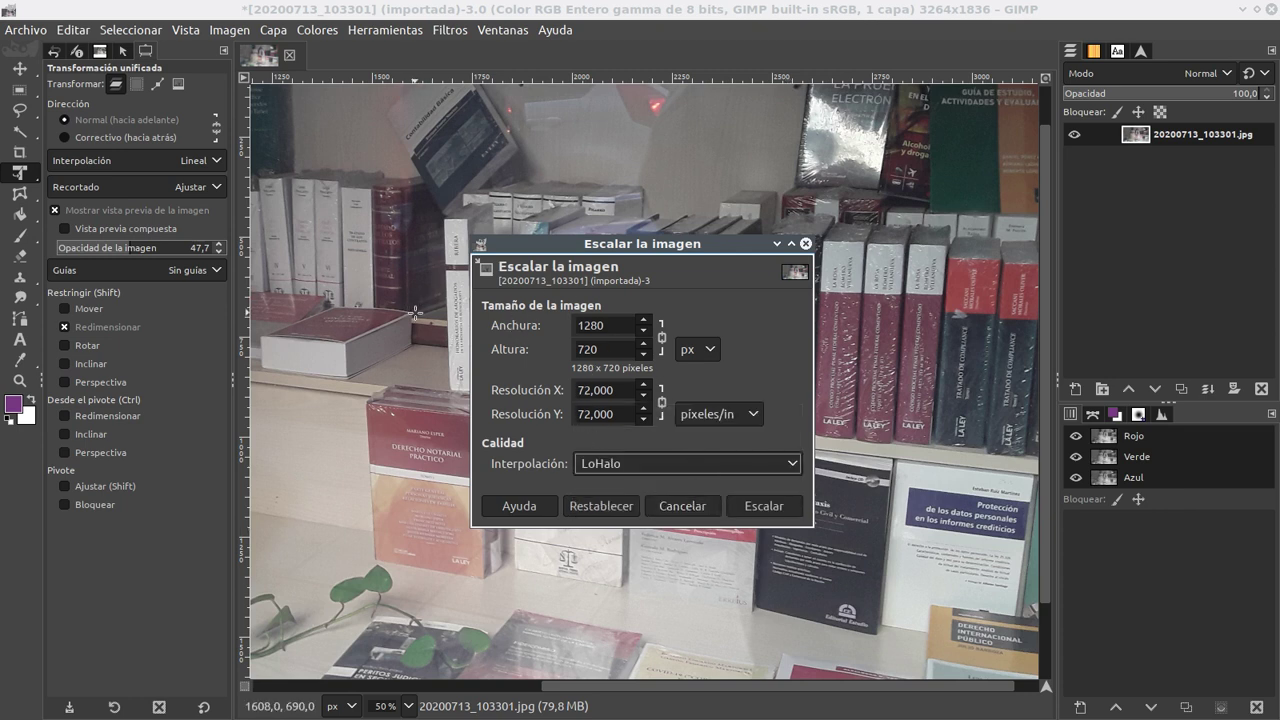
pyautogui.click(780, 506)
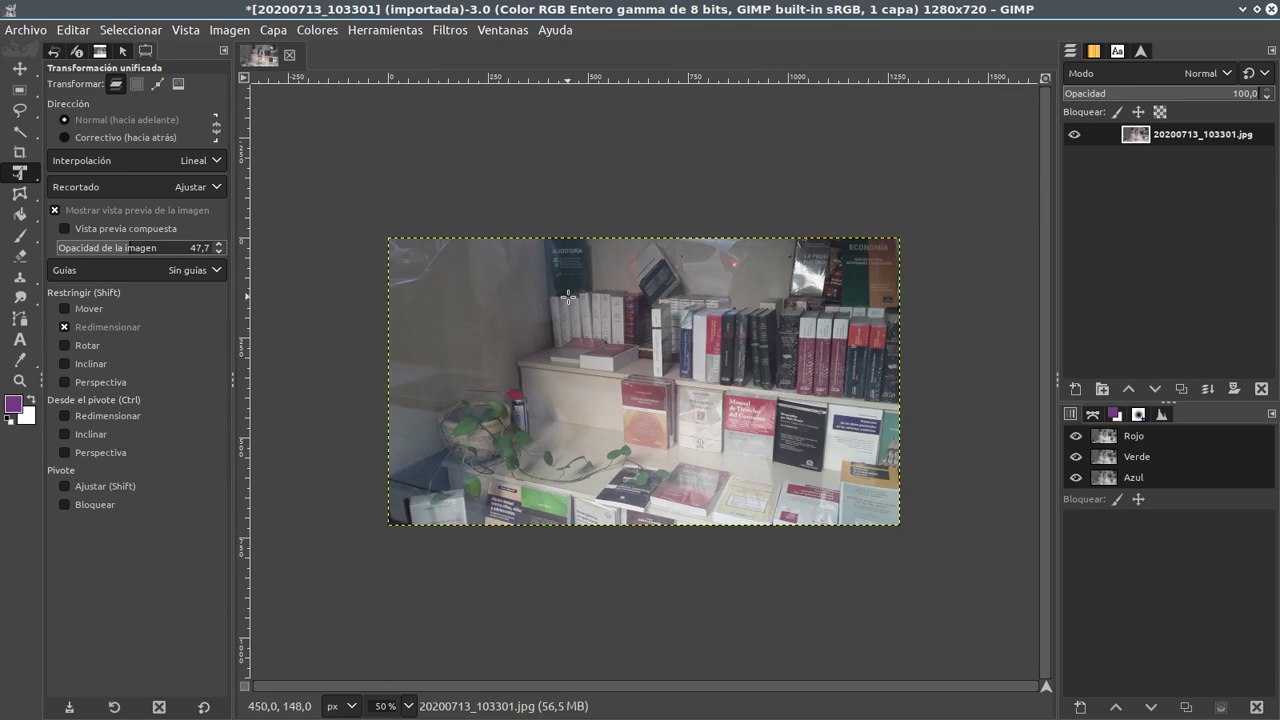
pyautogui.hotkey('ctrl', 'z')
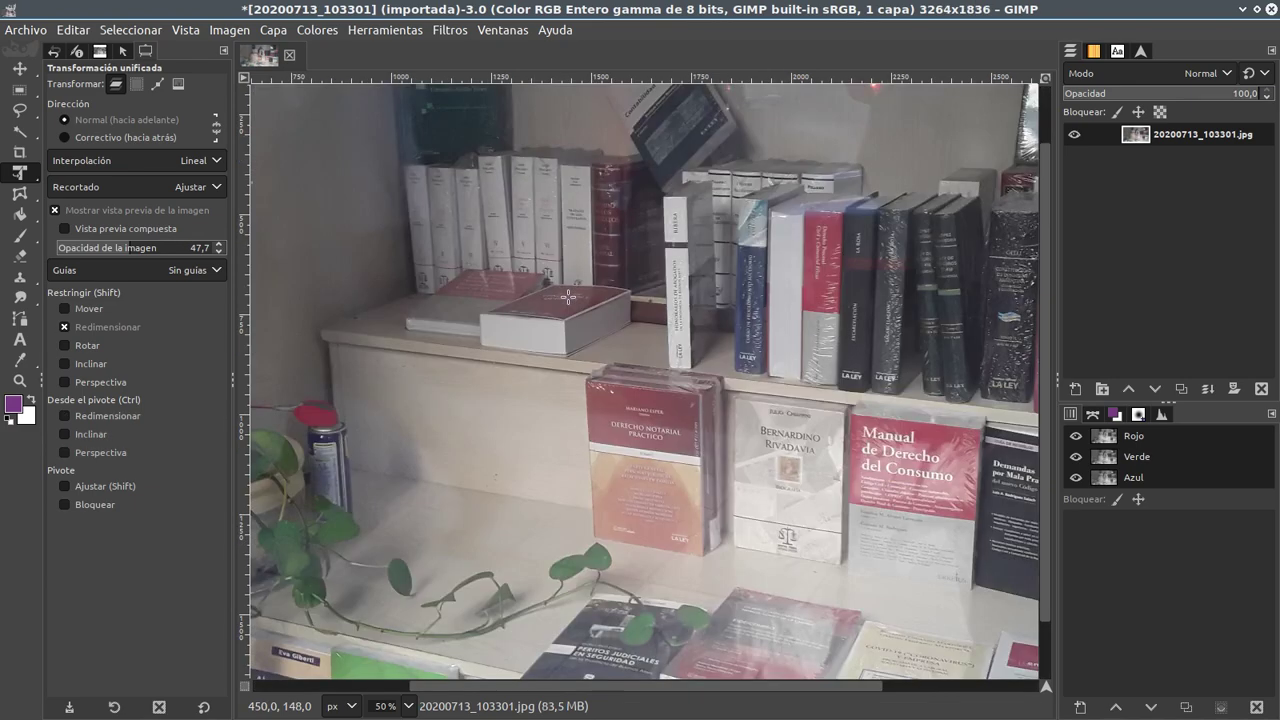
pyautogui.hscroll(5, 544, 267)
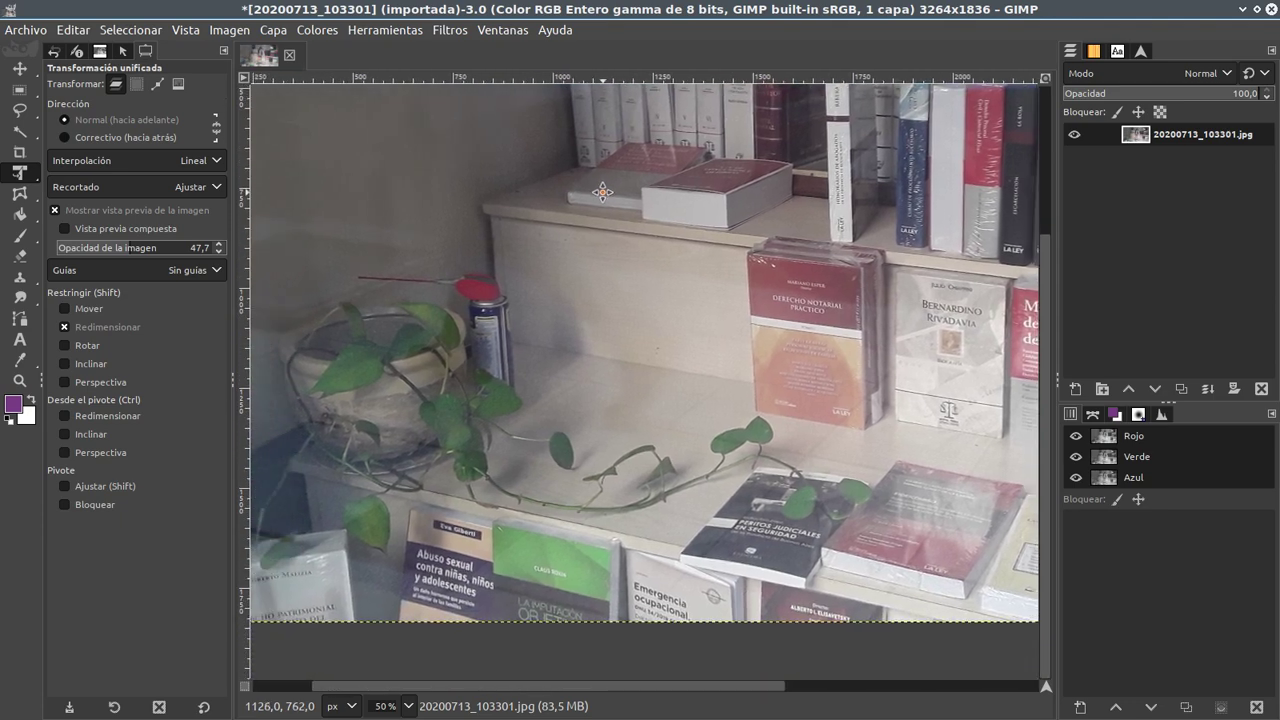
pyautogui.scroll(2, 550, 330)
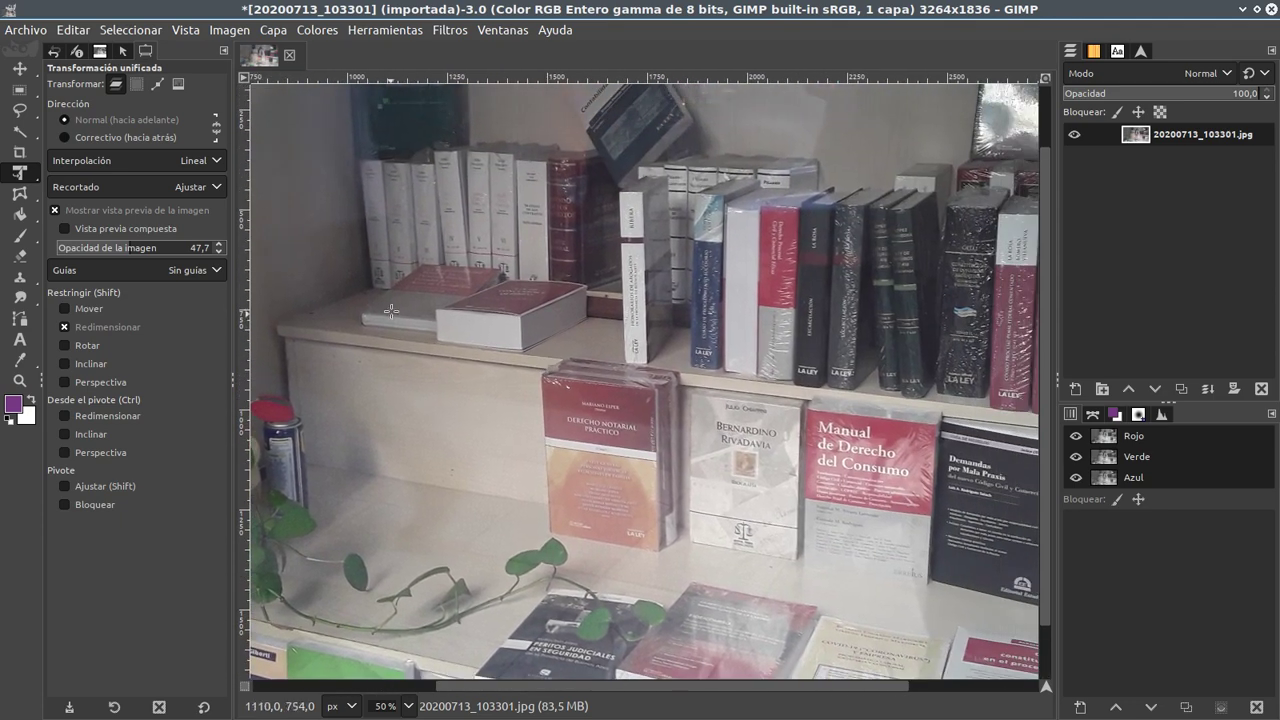
pyautogui.click(238, 36)
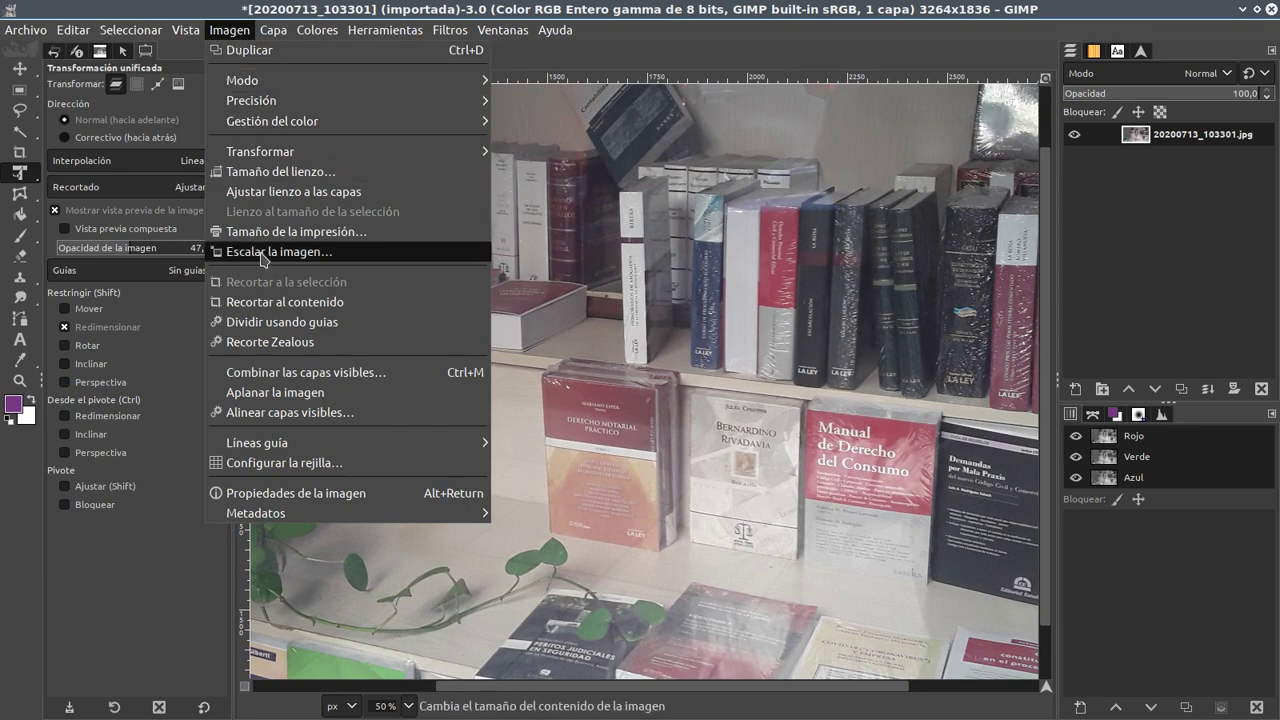
pyautogui.click(261, 172)
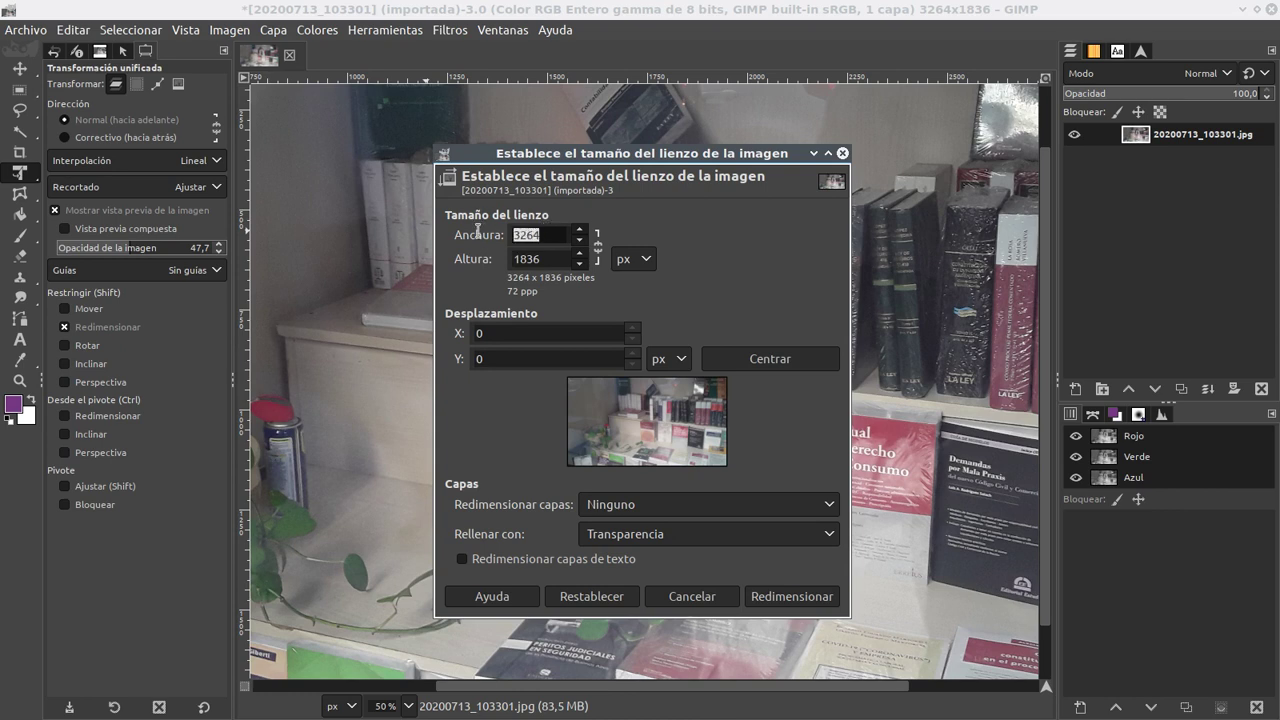
pyautogui.write('1920')
pyautogui.press('Tab')
pyautogui.press('Tab')
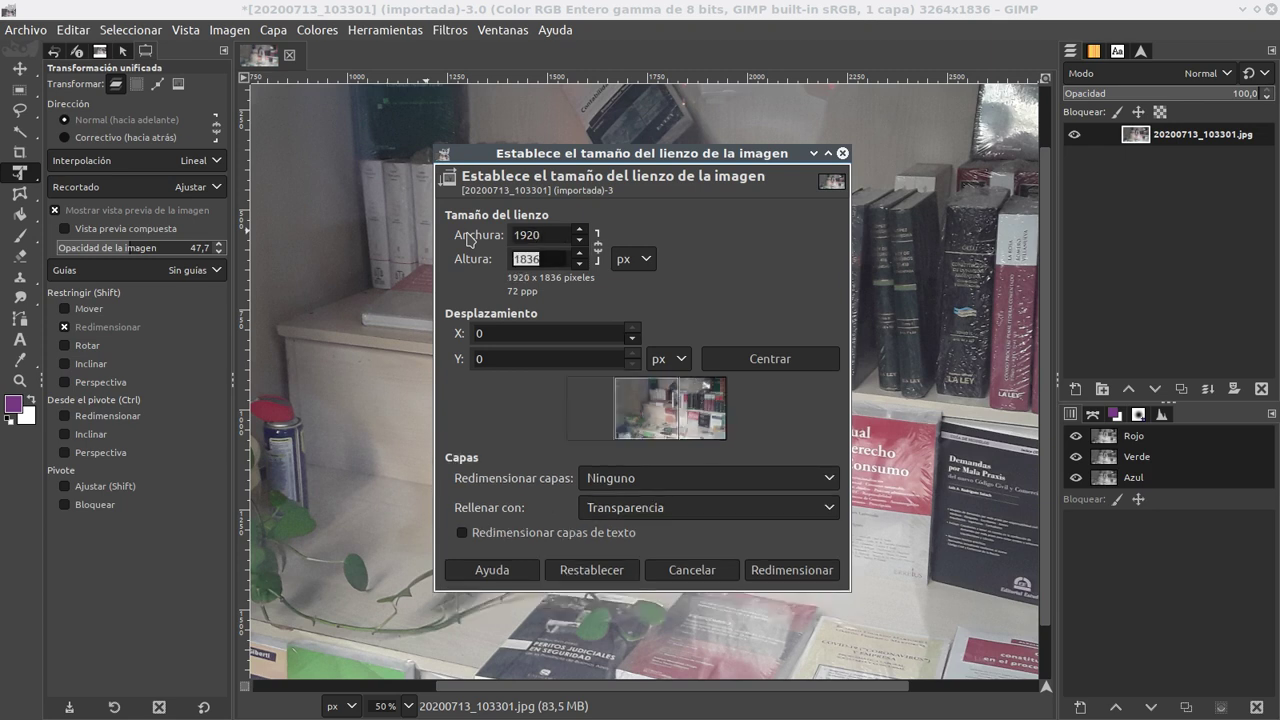
pyautogui.write('1280')
pyautogui.press('Tab')
pyautogui.moveTo(661, 426)
pyautogui.mouseDown()
pyautogui.moveTo(656, 402)
pyautogui.moveTo(623, 410)
pyautogui.mouseUp()
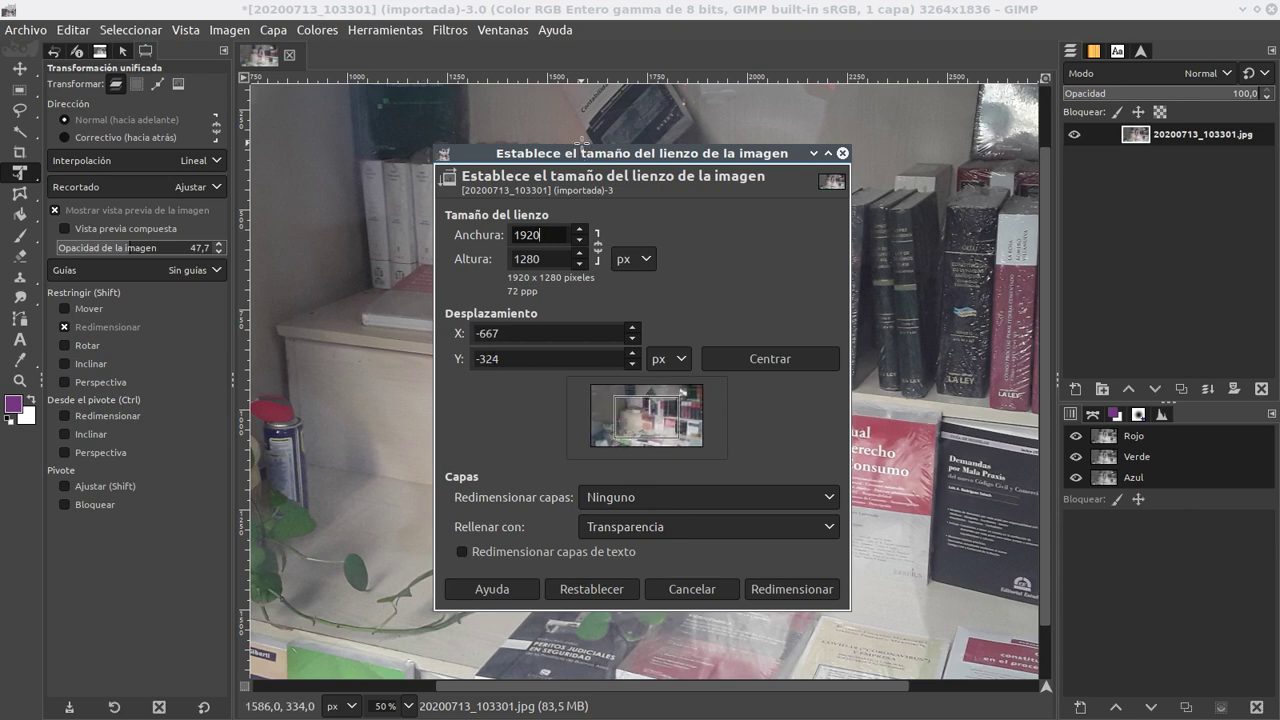
pyautogui.click(345, 432)
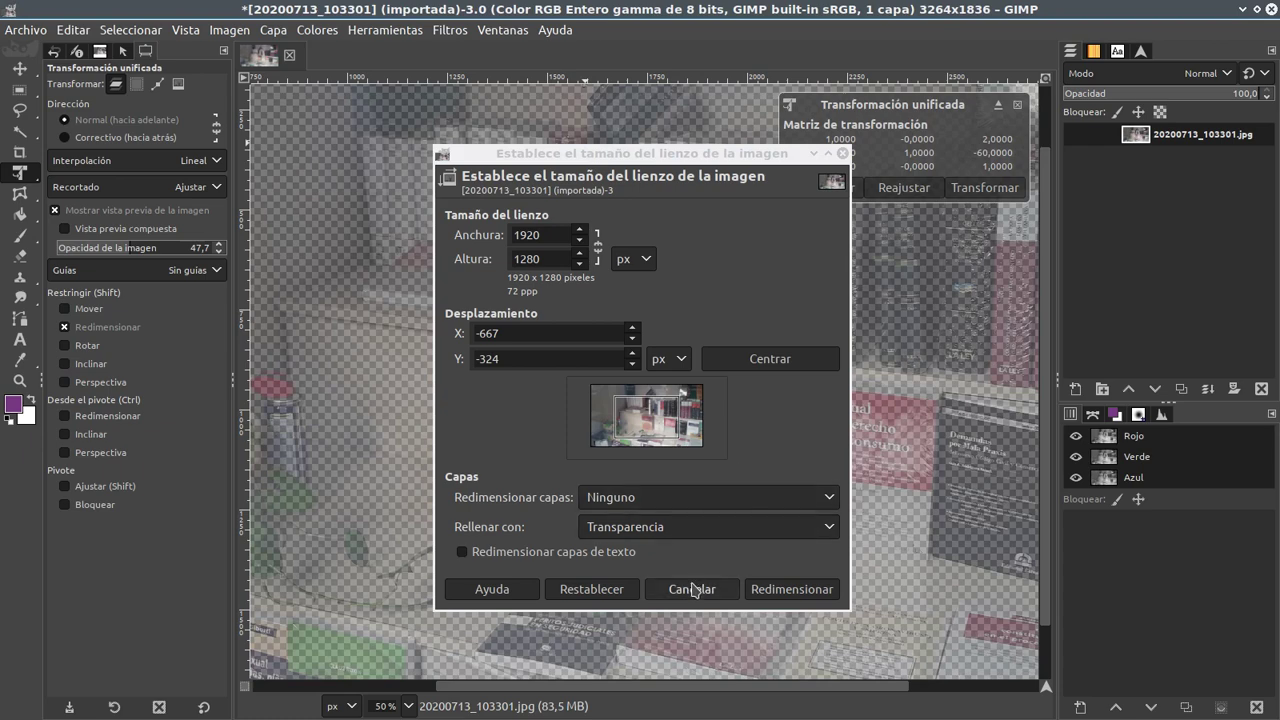
pyautogui.click(691, 589)
pyautogui.click(1017, 104)
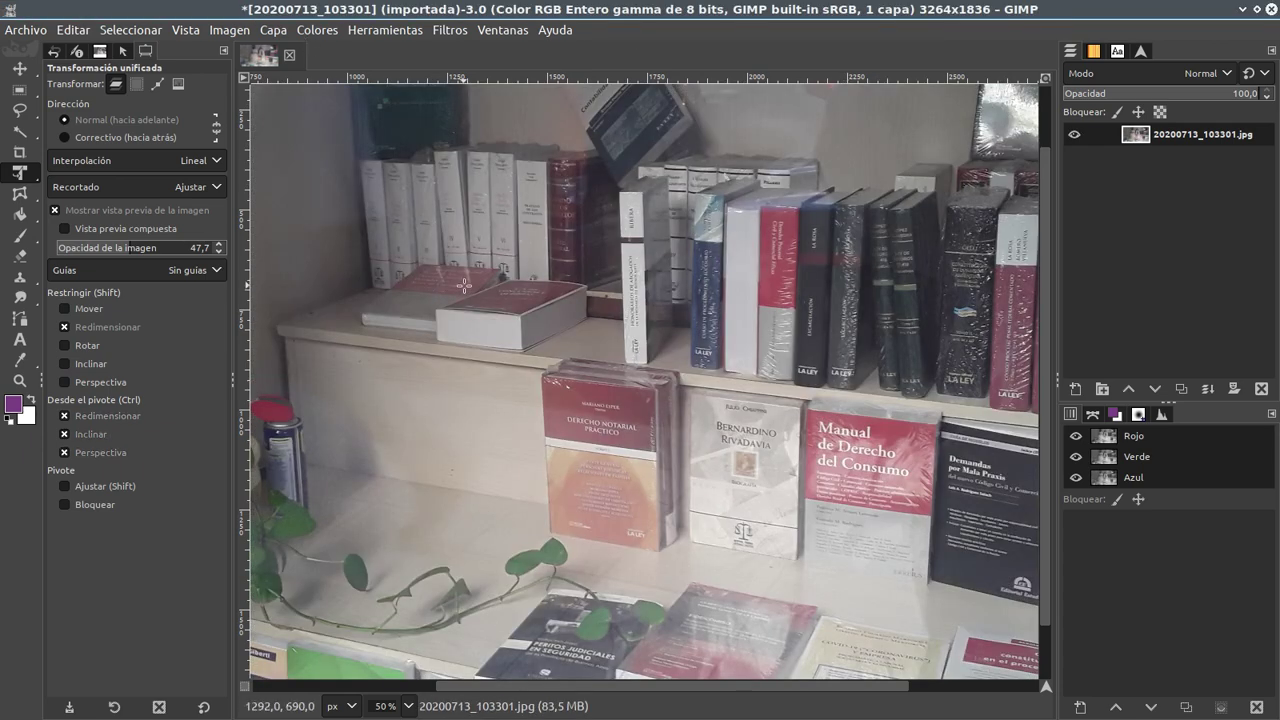
pyautogui.keyDown('ctrl'); pyautogui.scroll(-2, 463, 285); pyautogui.keyUp('ctrl')
pyautogui.click(230, 30)
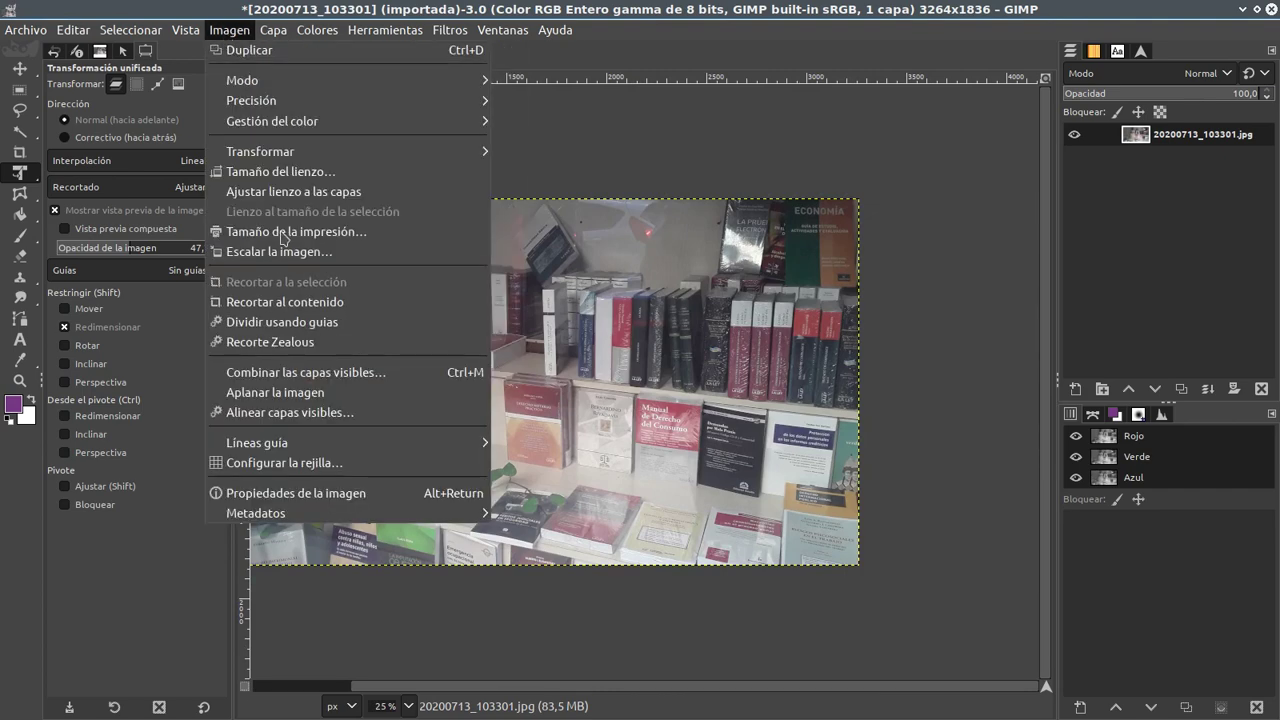
# Set the canvas size to 1280 × 600 px with the photo centred
pyautogui.click(300, 172)
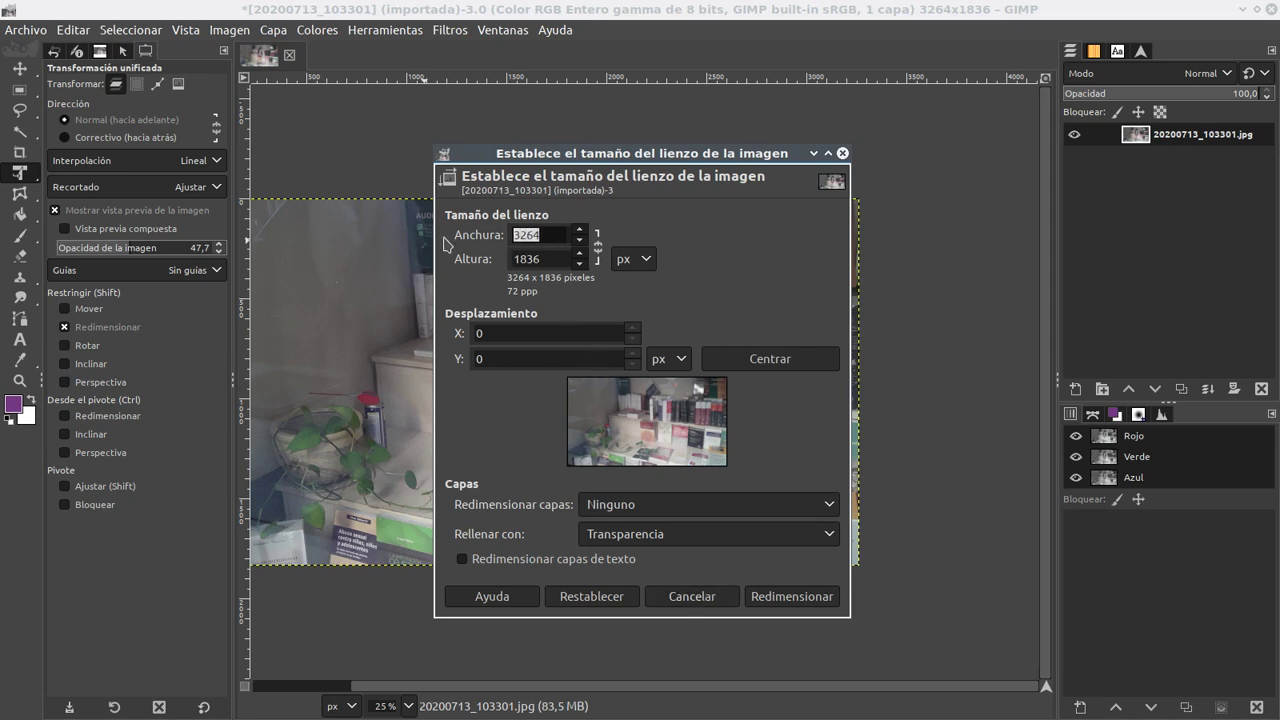
pyautogui.write('1280')
pyautogui.press('Tab')
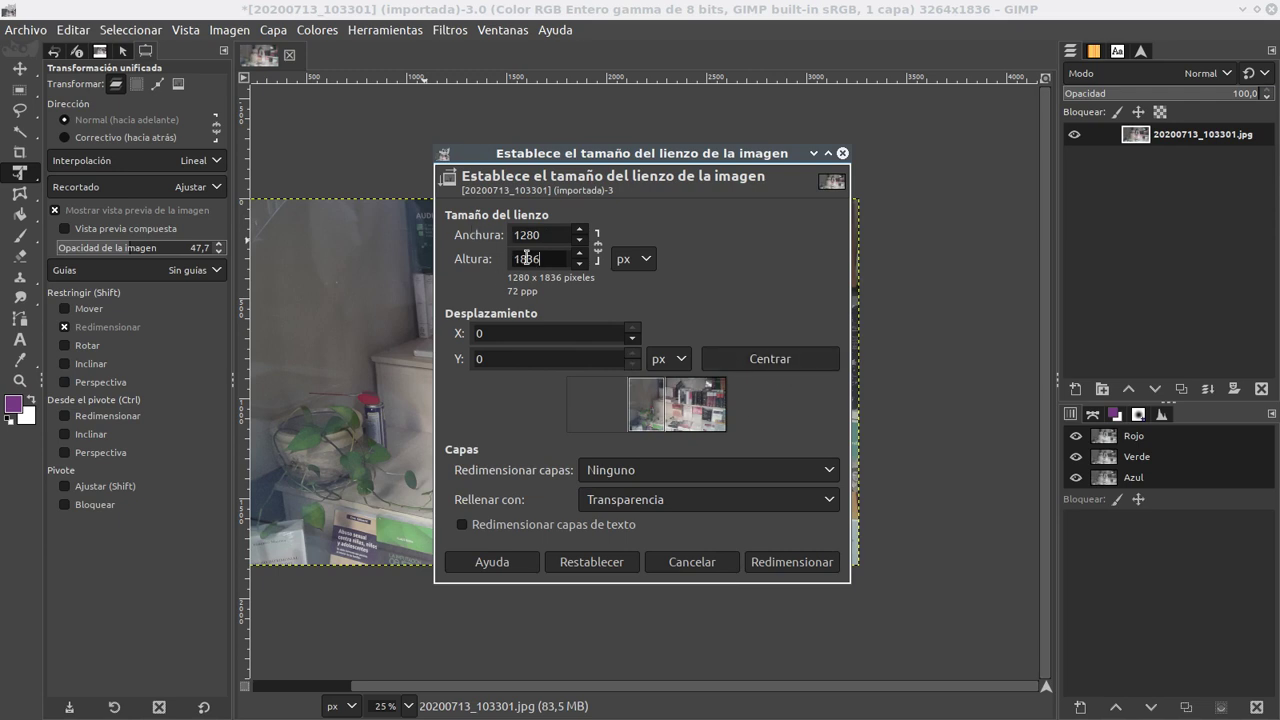
pyautogui.moveTo(542, 259); pyautogui.dragTo(462, 258)
pyautogui.write('600')
pyautogui.click(545, 235)
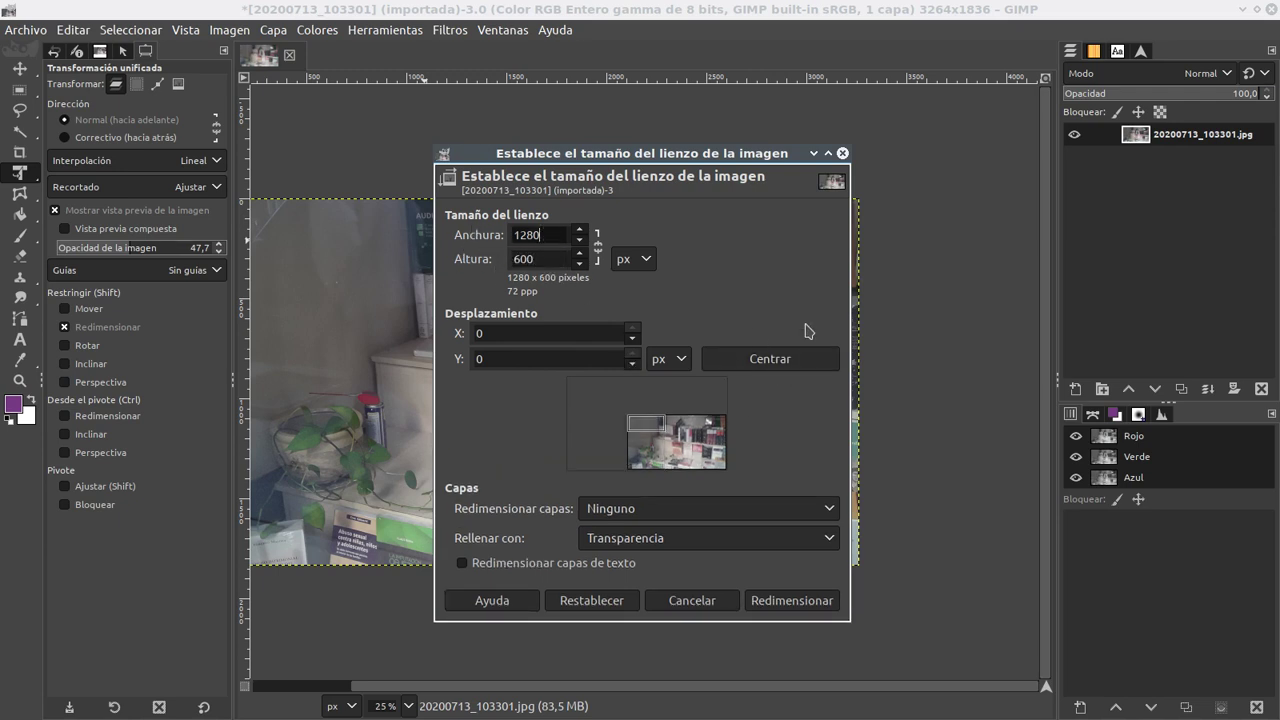
pyautogui.click(780, 359)
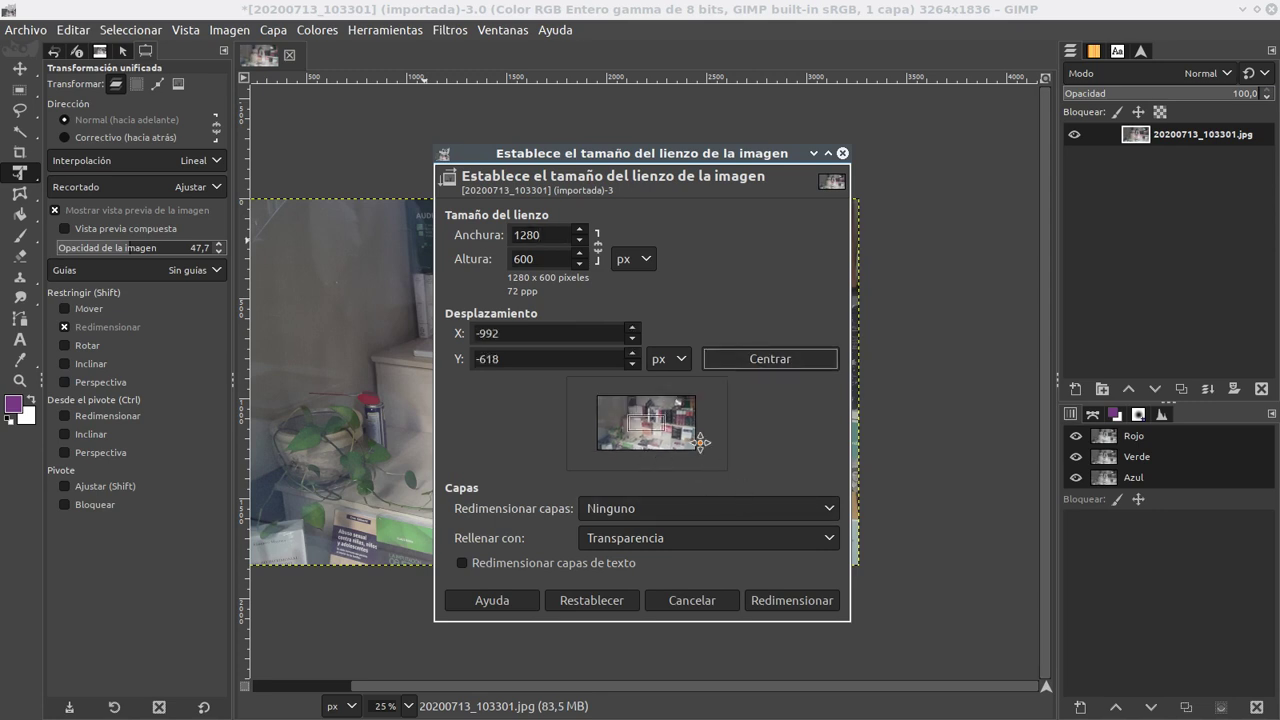
pyautogui.click(787, 601)
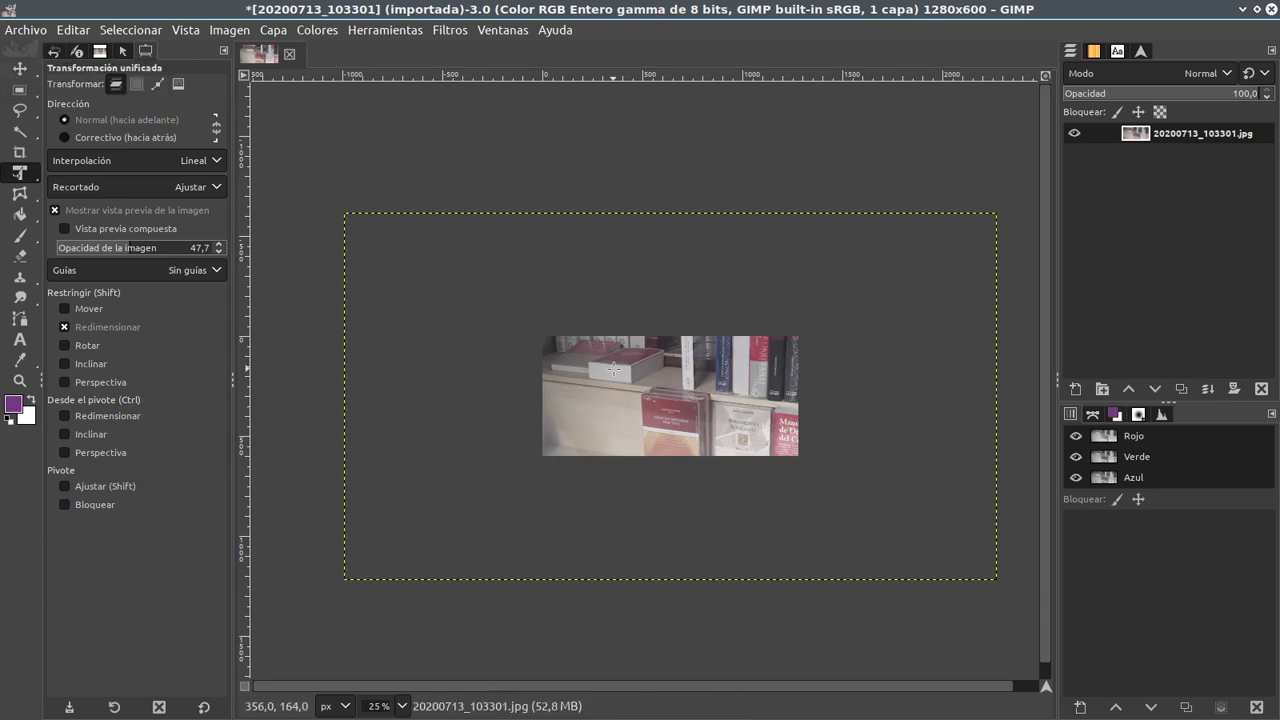
# Try transforming and moving the layer, discard those, and undo the canvas resize
pyautogui.moveTo(614, 370)
pyautogui.mouseDown()
pyautogui.moveTo(560, 358)
pyautogui.moveTo(557, 339)
pyautogui.mouseUp()
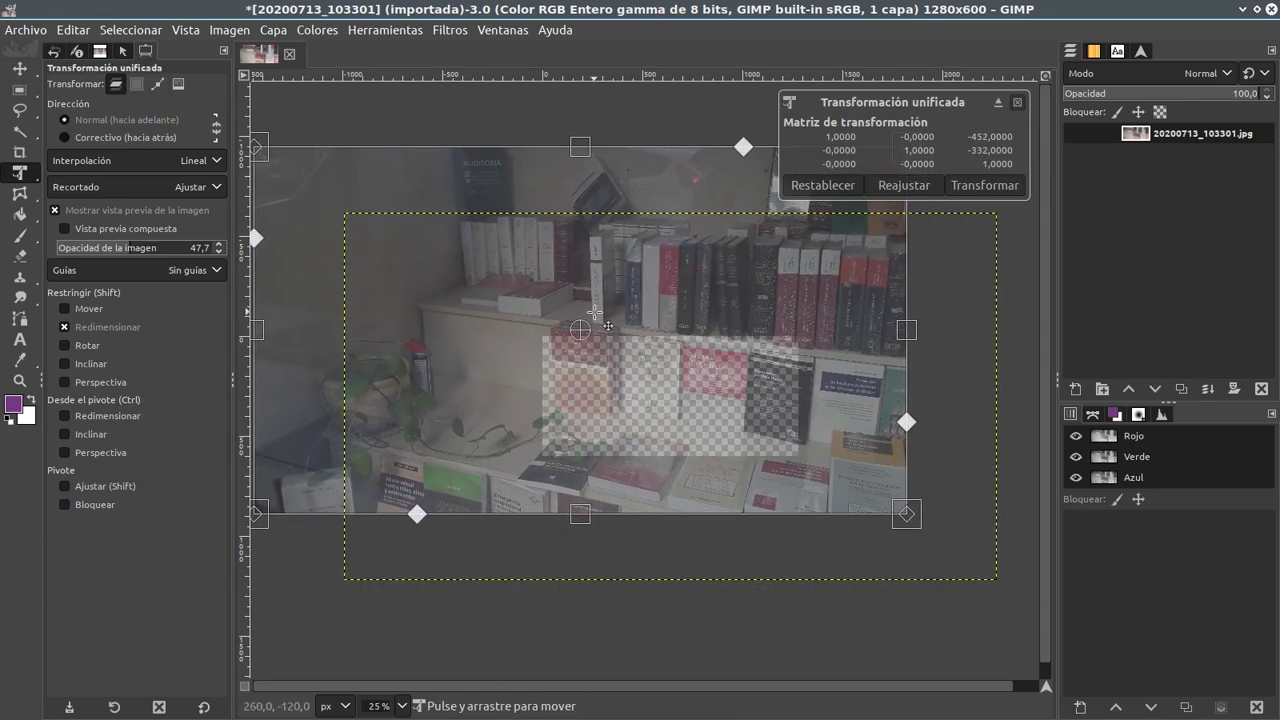
pyautogui.press('Return')
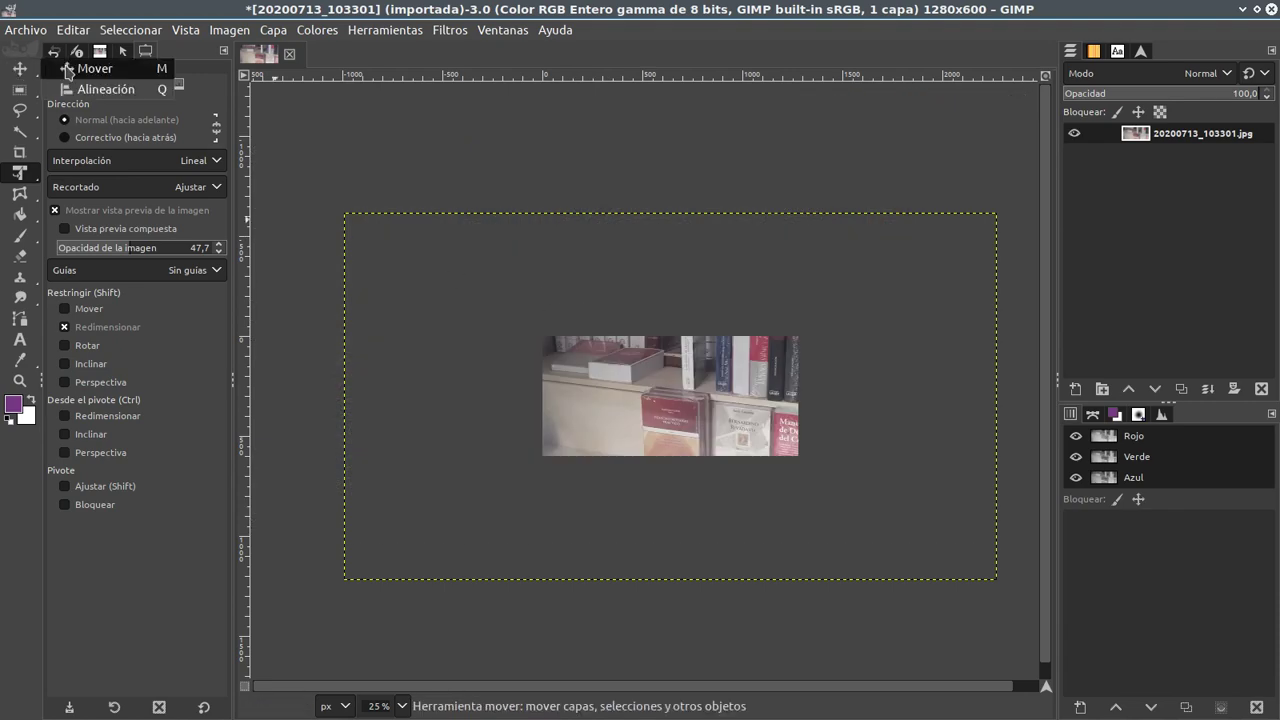
pyautogui.click(66, 70)
pyautogui.moveTo(618, 376)
pyautogui.mouseDown()
pyautogui.moveTo(557, 352)
pyautogui.moveTo(680, 421)
pyautogui.moveTo(643, 392)
pyautogui.mouseUp()
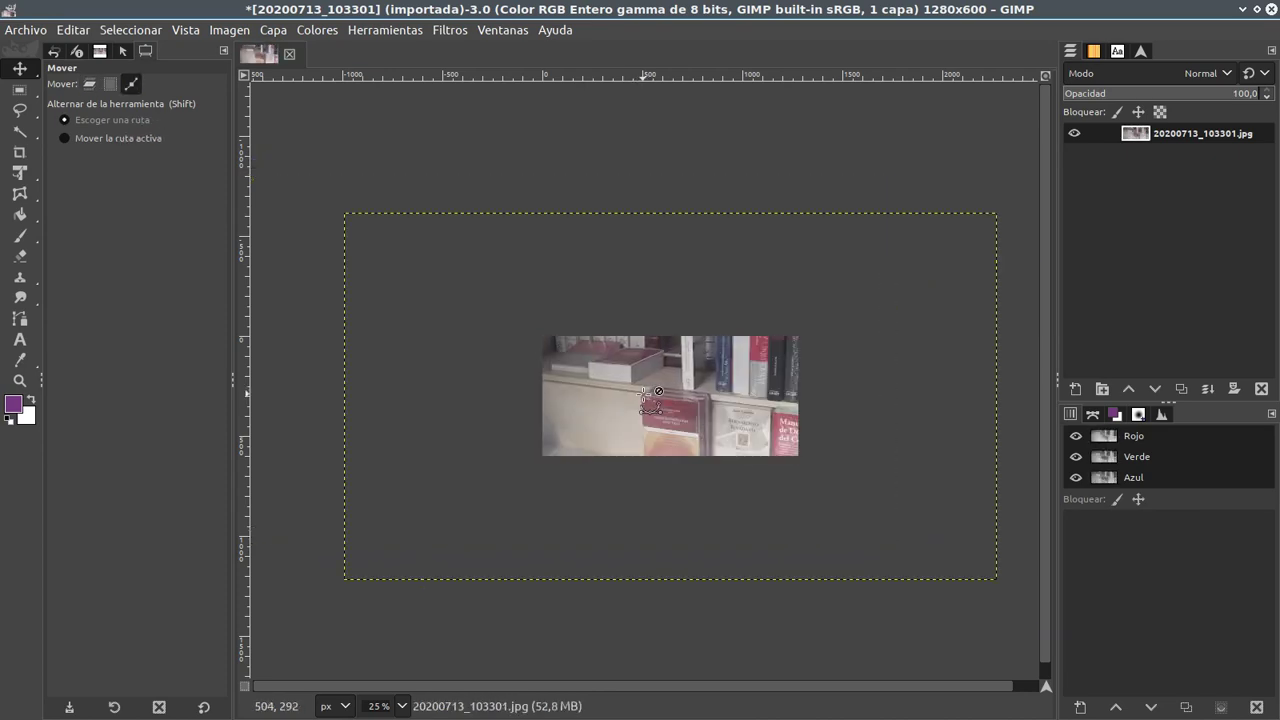
pyautogui.hotkey('ctrl', 'z')
pyautogui.click(229, 30)
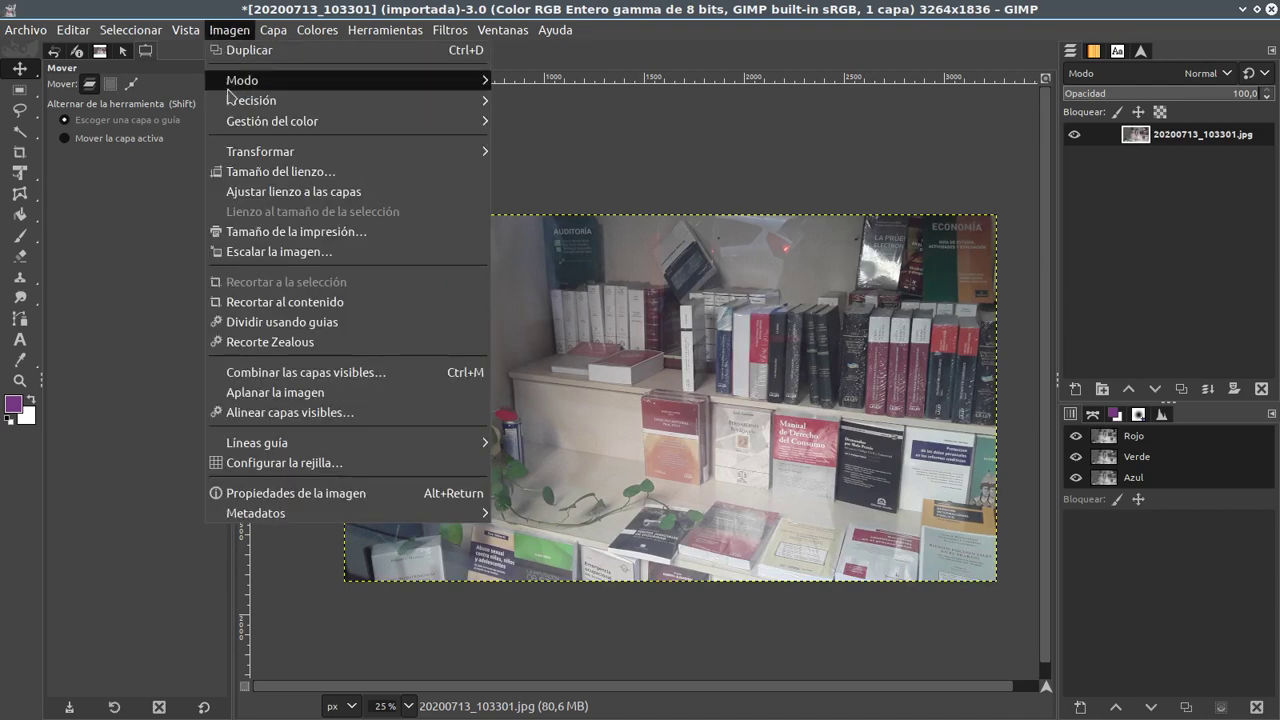
pyautogui.click(260, 172)
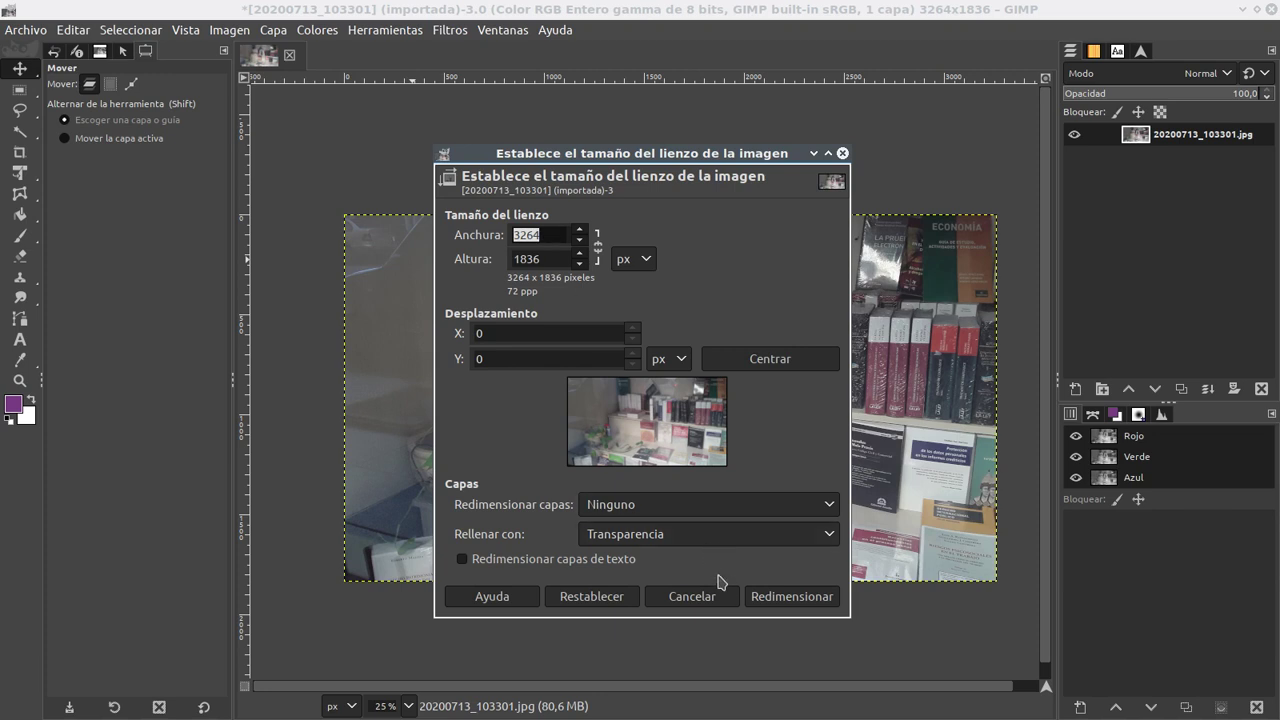
pyautogui.click(688, 598)
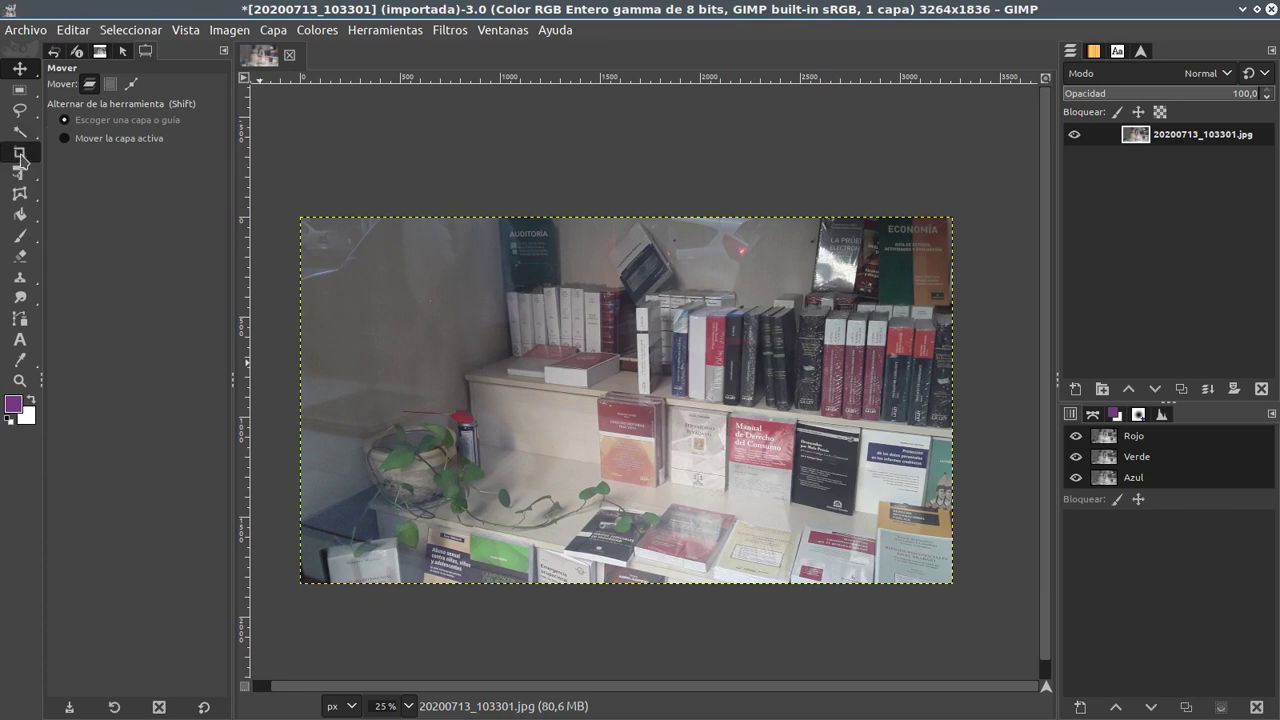
# Draw a crop area over the central shelves sized 851 × 315 px
pyautogui.click(20, 154)
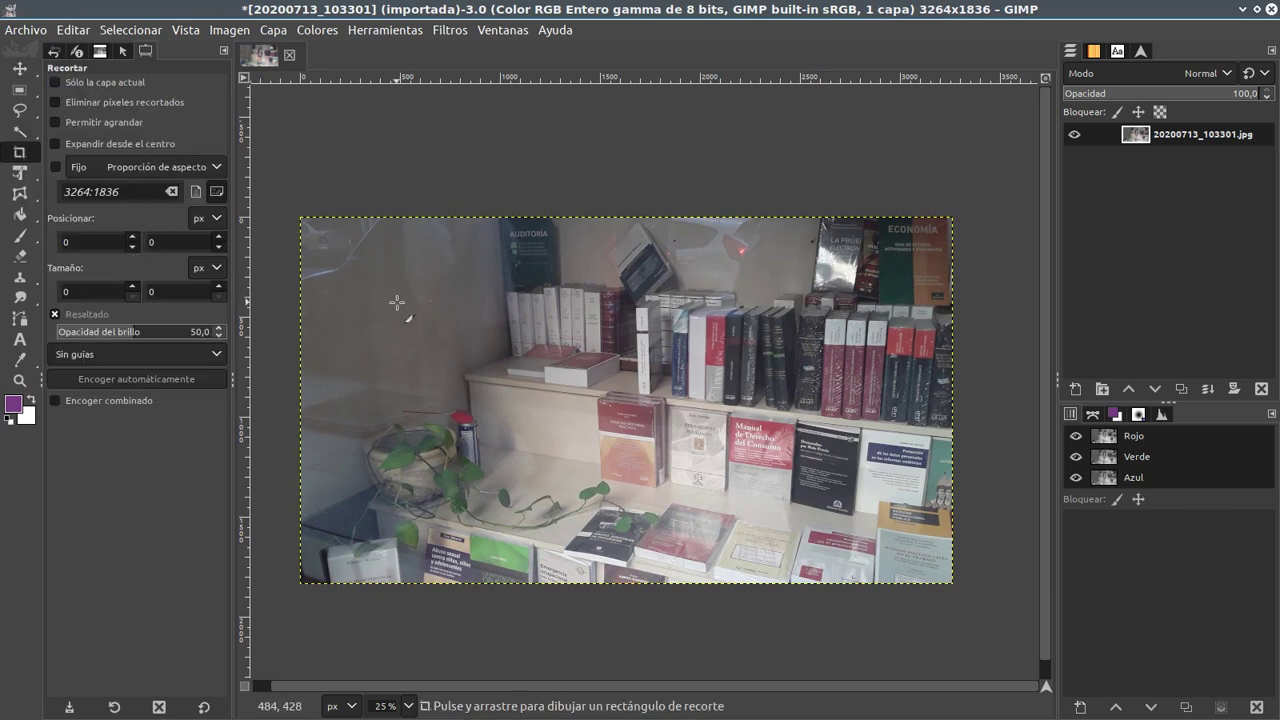
pyautogui.moveTo(388, 262); pyautogui.dragTo(812, 515)
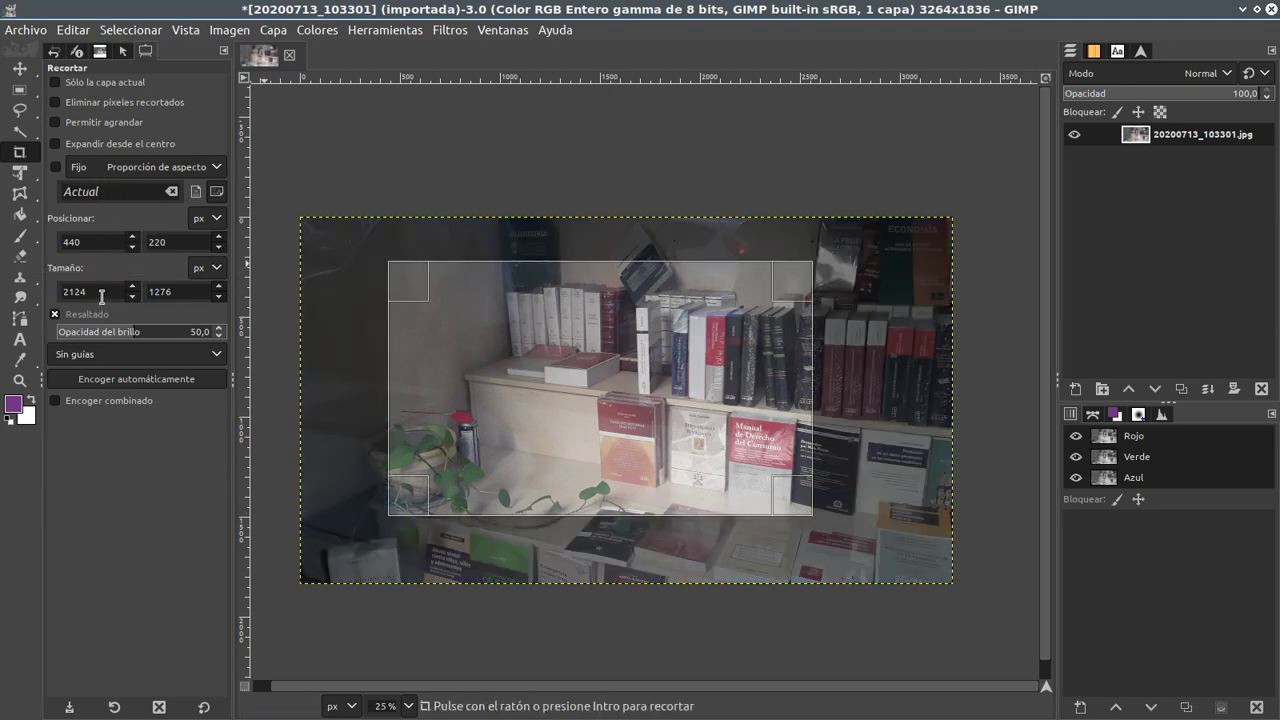
pyautogui.doubleClick(101, 292)
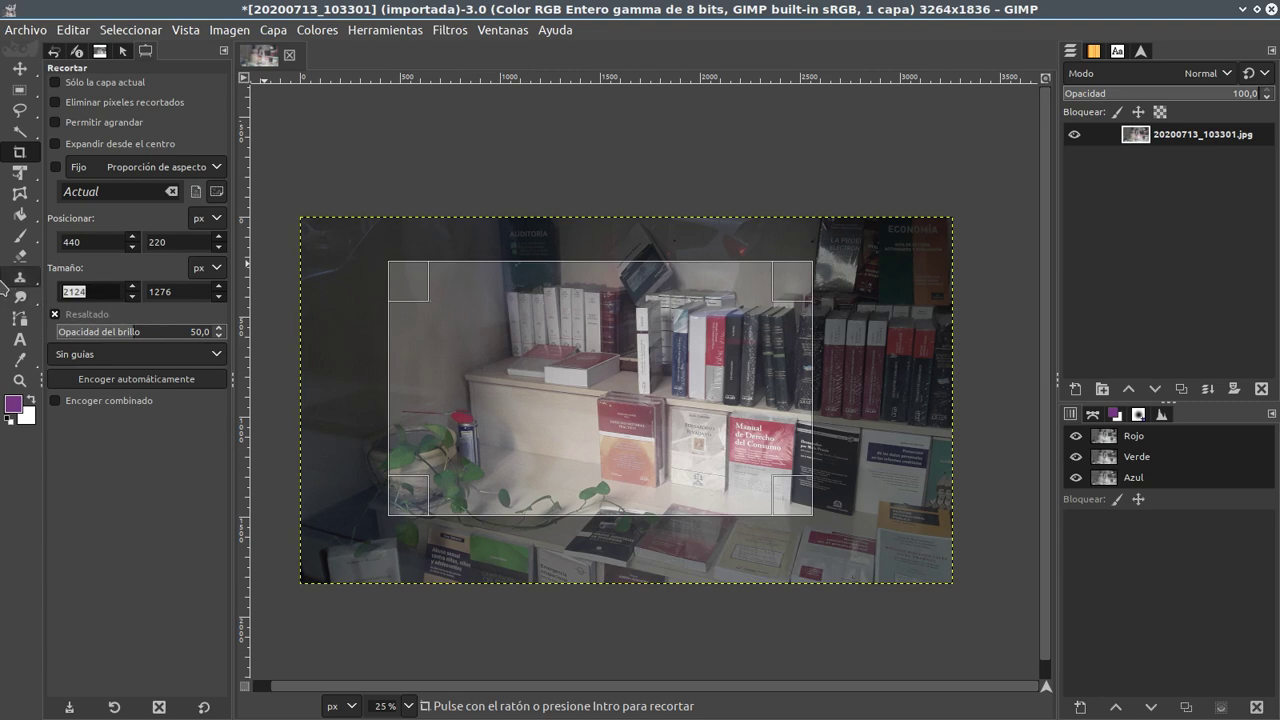
pyautogui.write('851')
pyautogui.press('Tab')
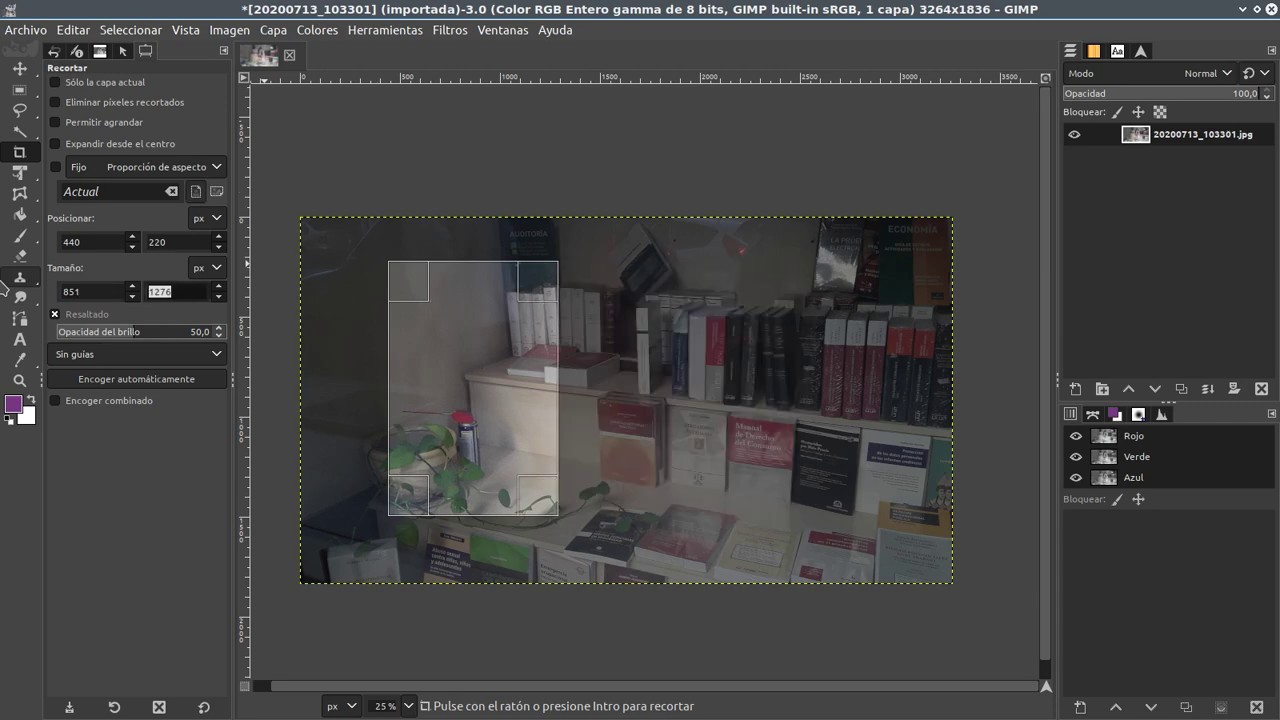
pyautogui.write('315')
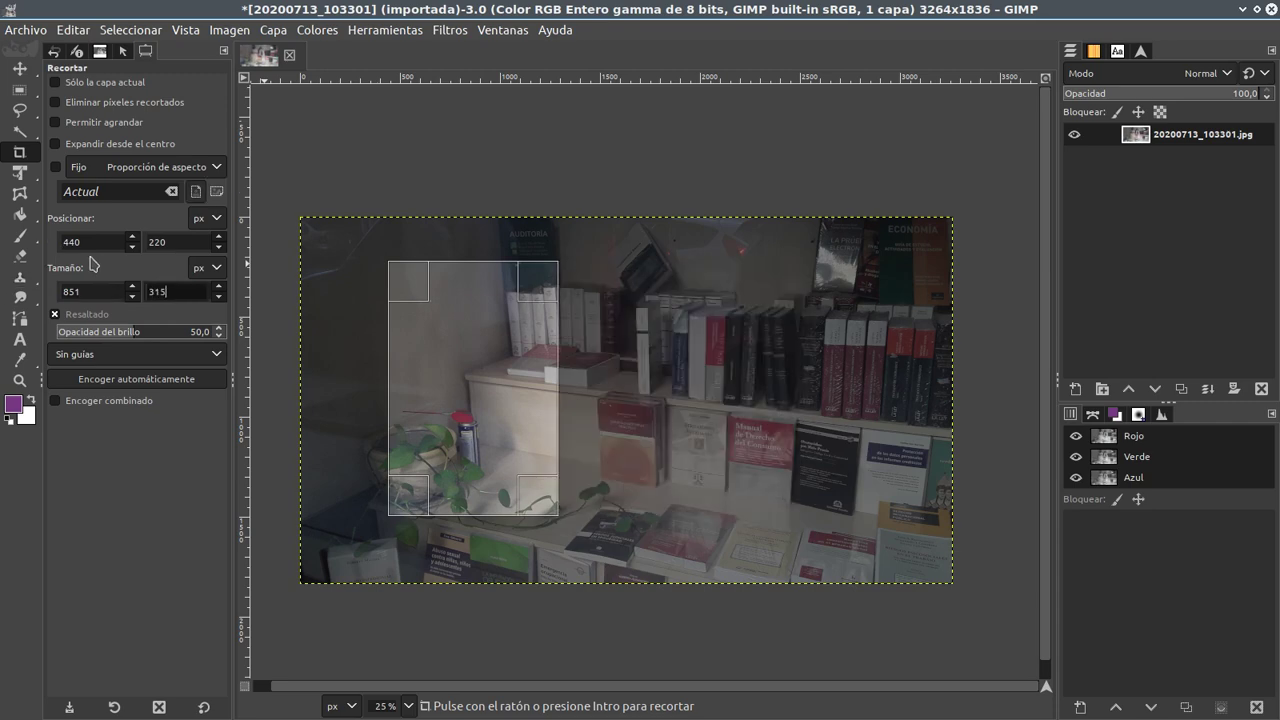
pyautogui.click(97, 245)
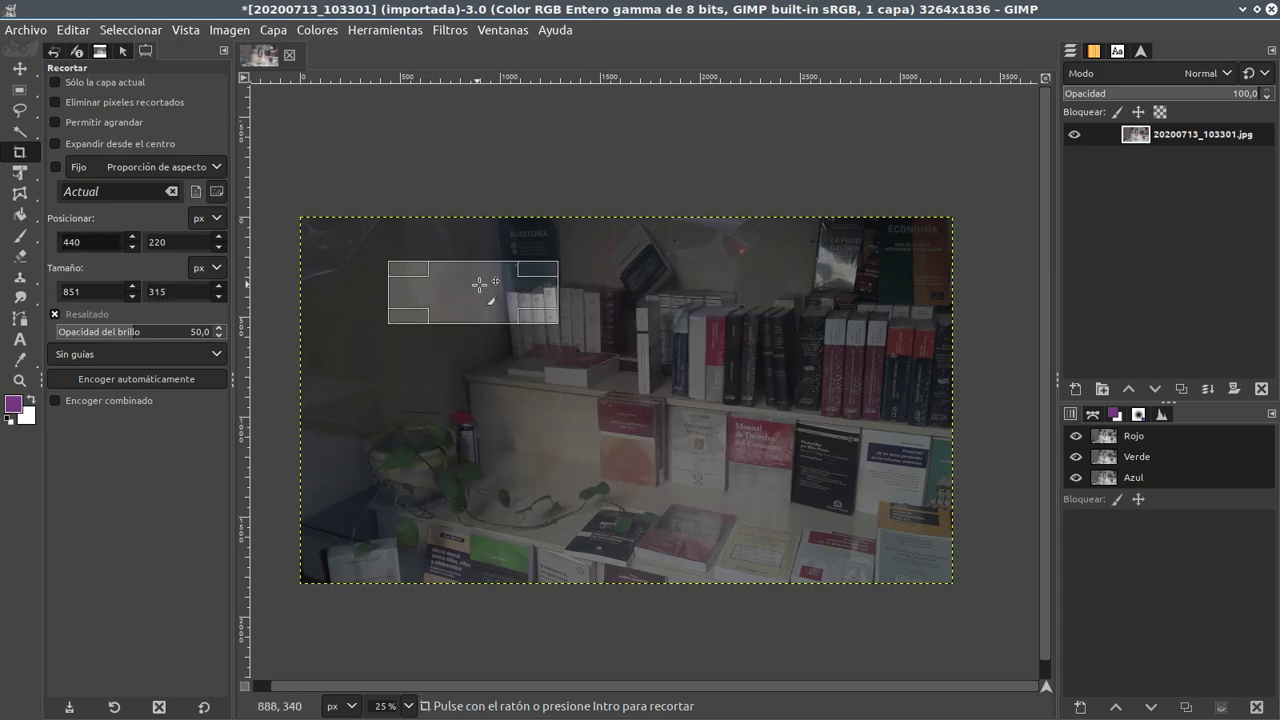
pyautogui.moveTo(466, 290); pyautogui.dragTo(516, 321)
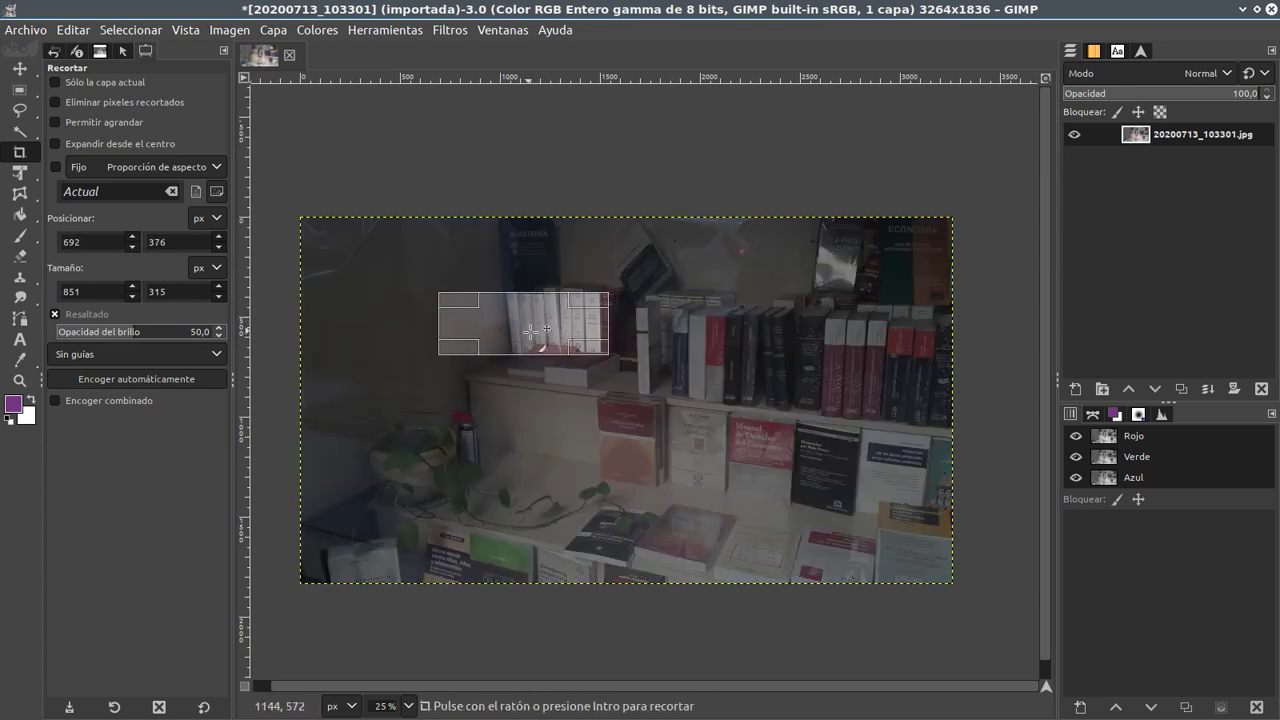
# Lock the aspect ratio, enlarge and reposition the crop area, and crop to 2338 × 865
pyautogui.click(55, 168)
pyautogui.moveTo(598, 347); pyautogui.dragTo(785, 472)
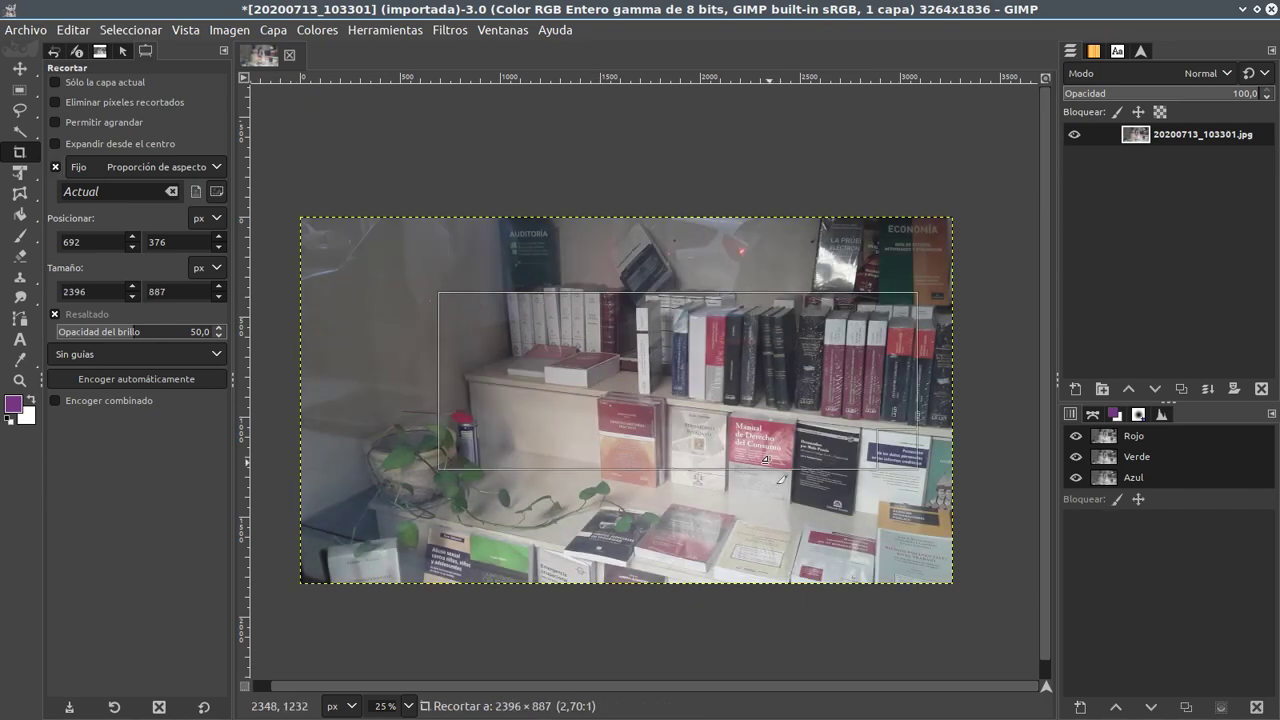
pyautogui.moveTo(743, 383); pyautogui.dragTo(746, 378)
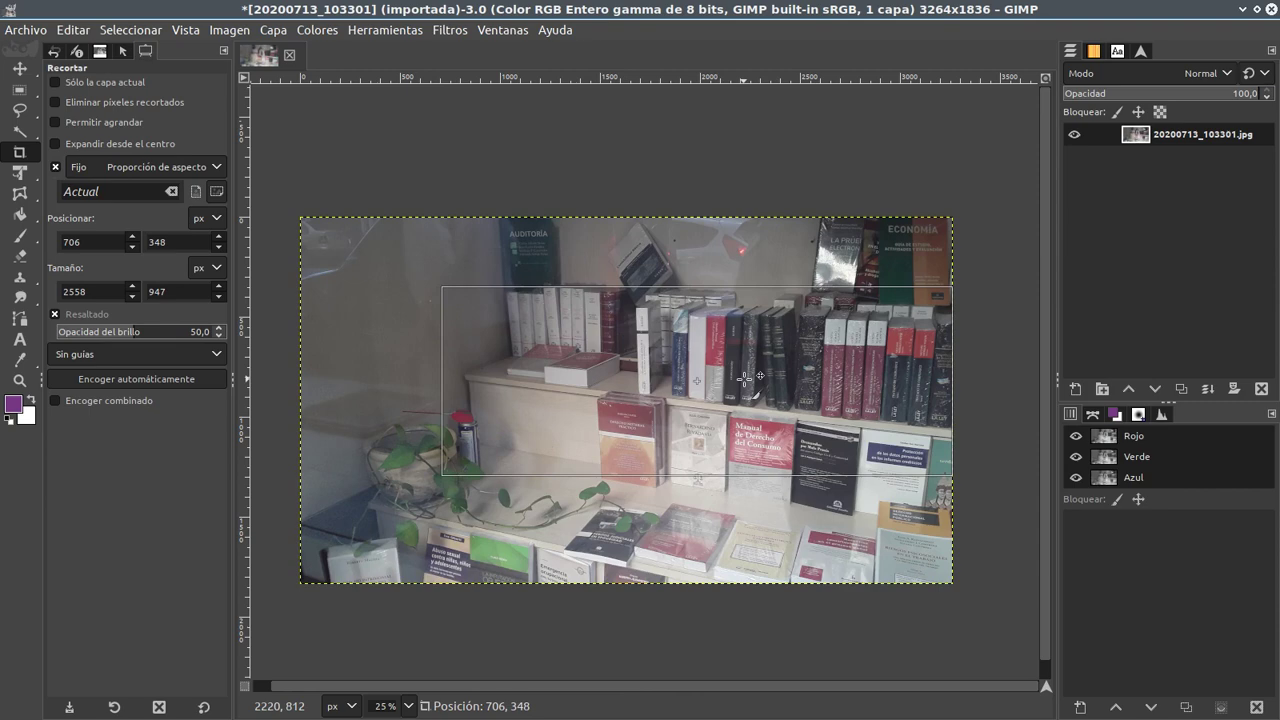
pyautogui.moveTo(430, 290); pyautogui.dragTo(503, 333)
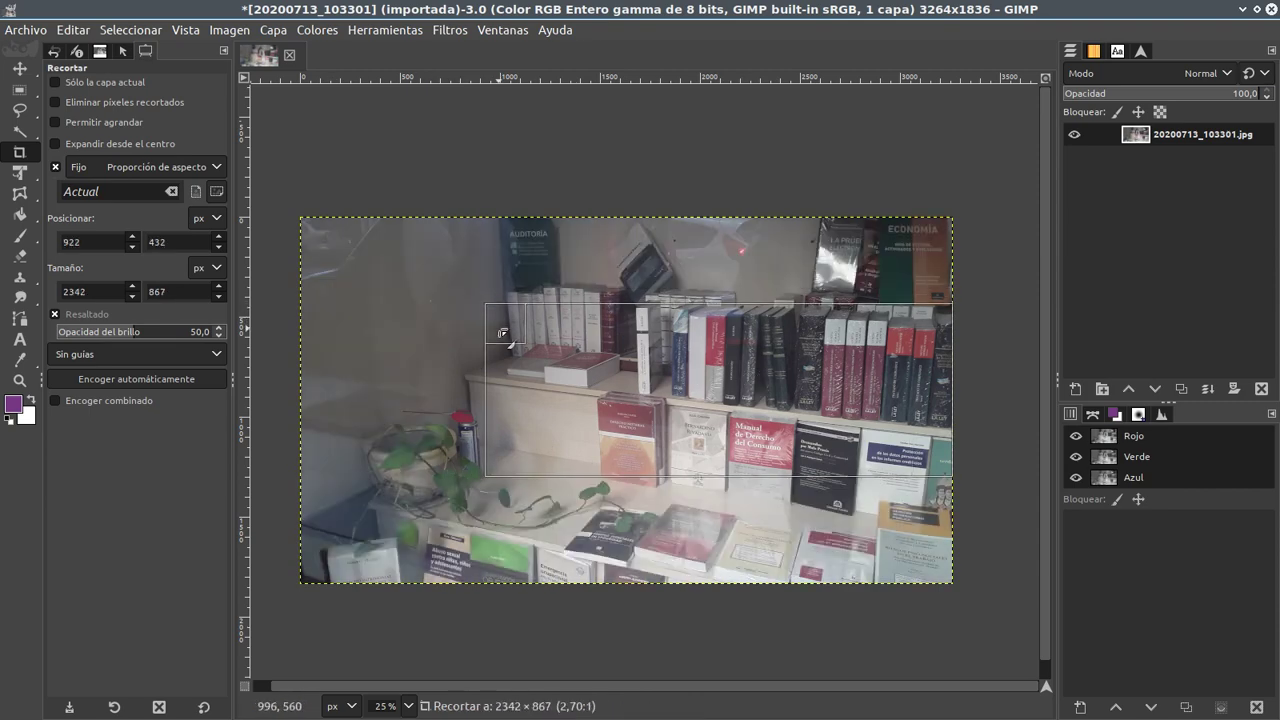
pyautogui.moveTo(582, 368); pyautogui.dragTo(584, 348)
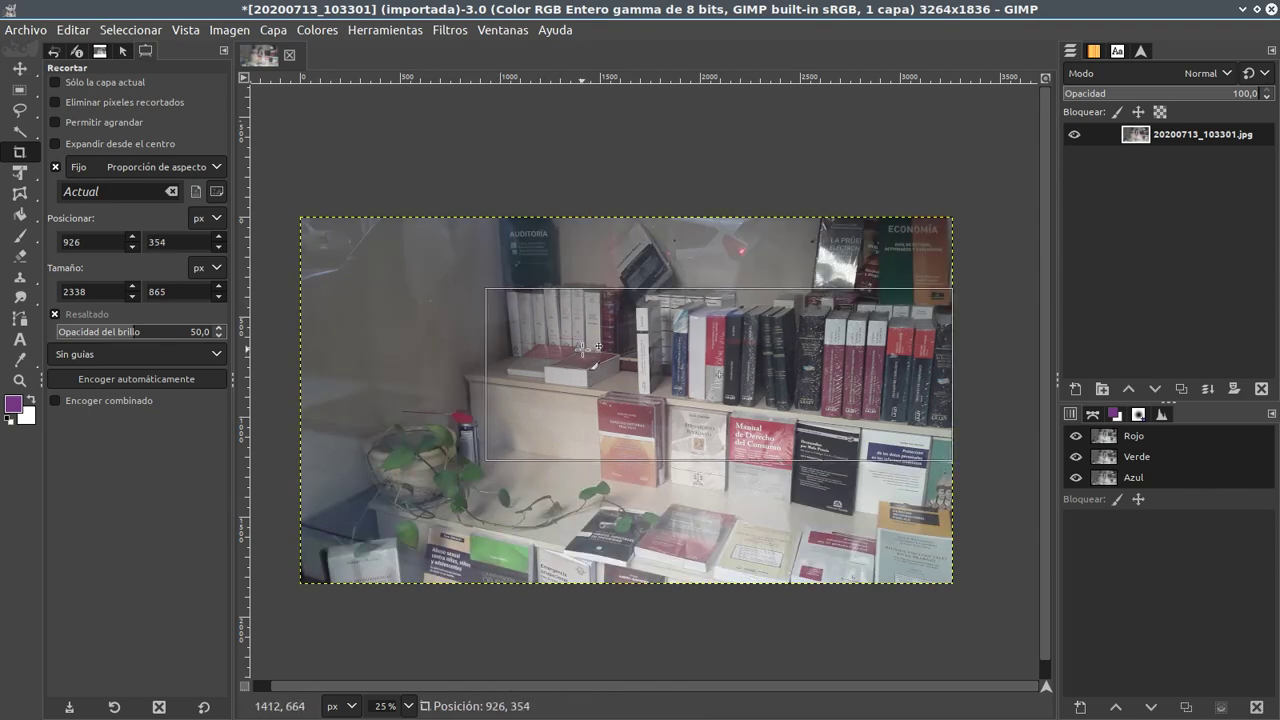
pyautogui.click(583, 348)
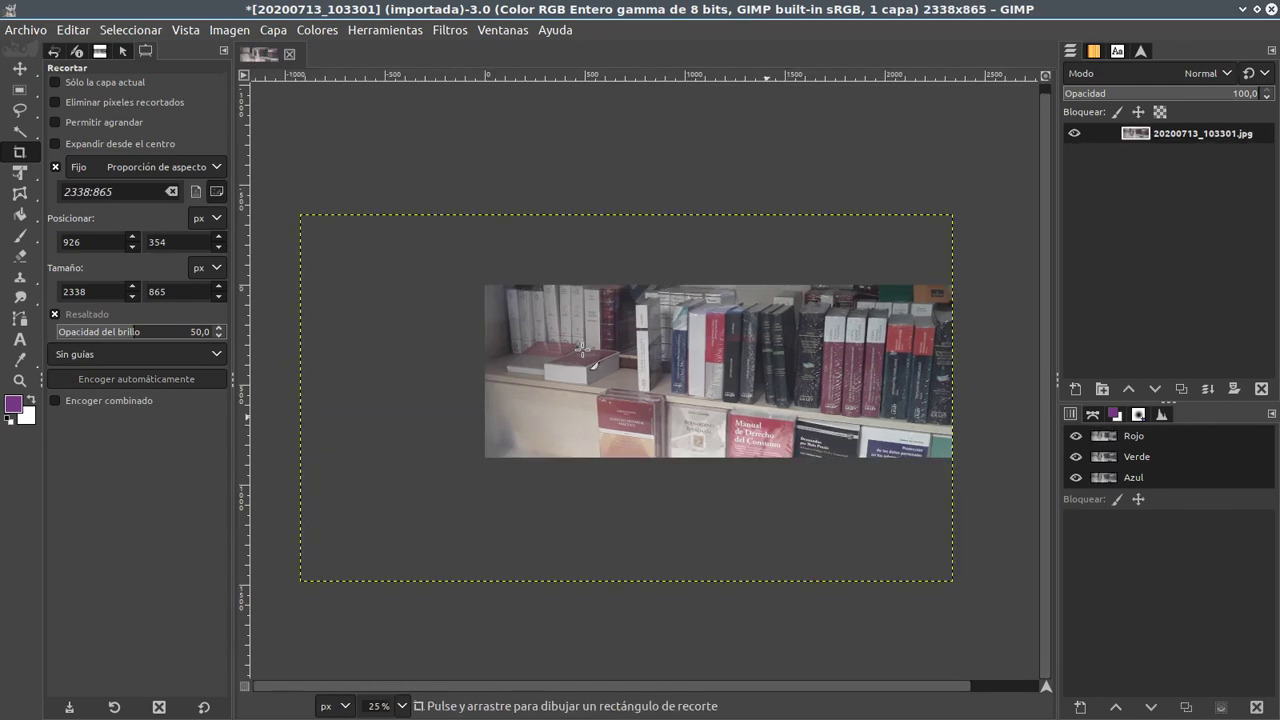
# Scale the cropped banner down to 851 × 315 pixels
pyautogui.hscroll(1, 583, 348)
pyautogui.scroll(1, 585, 350)
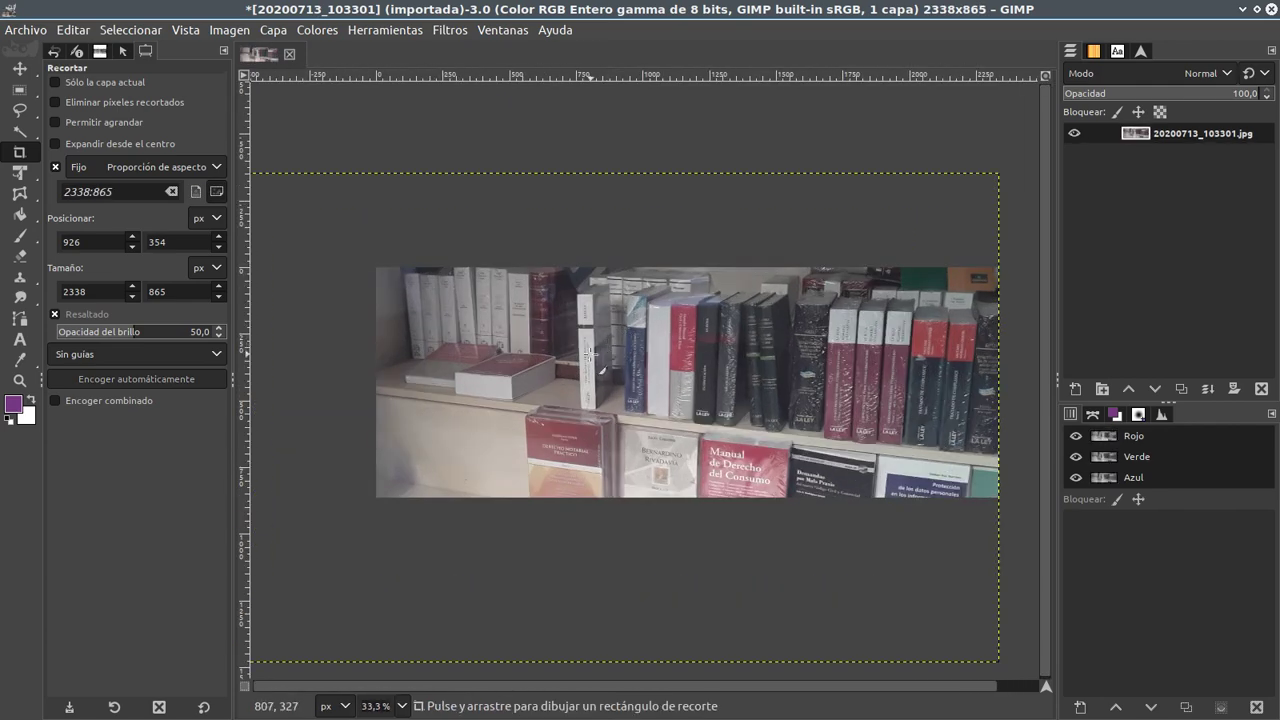
pyautogui.moveTo(562, 352); pyautogui.dragTo(586, 364)
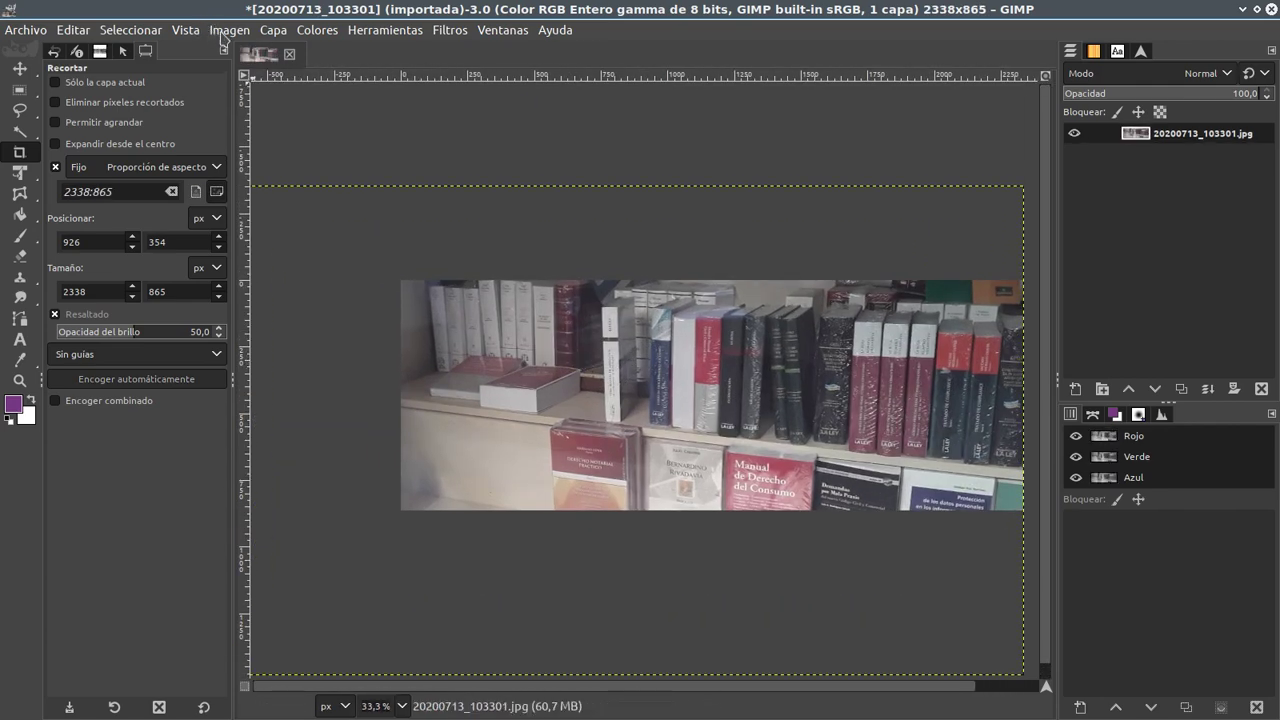
pyautogui.click(226, 31)
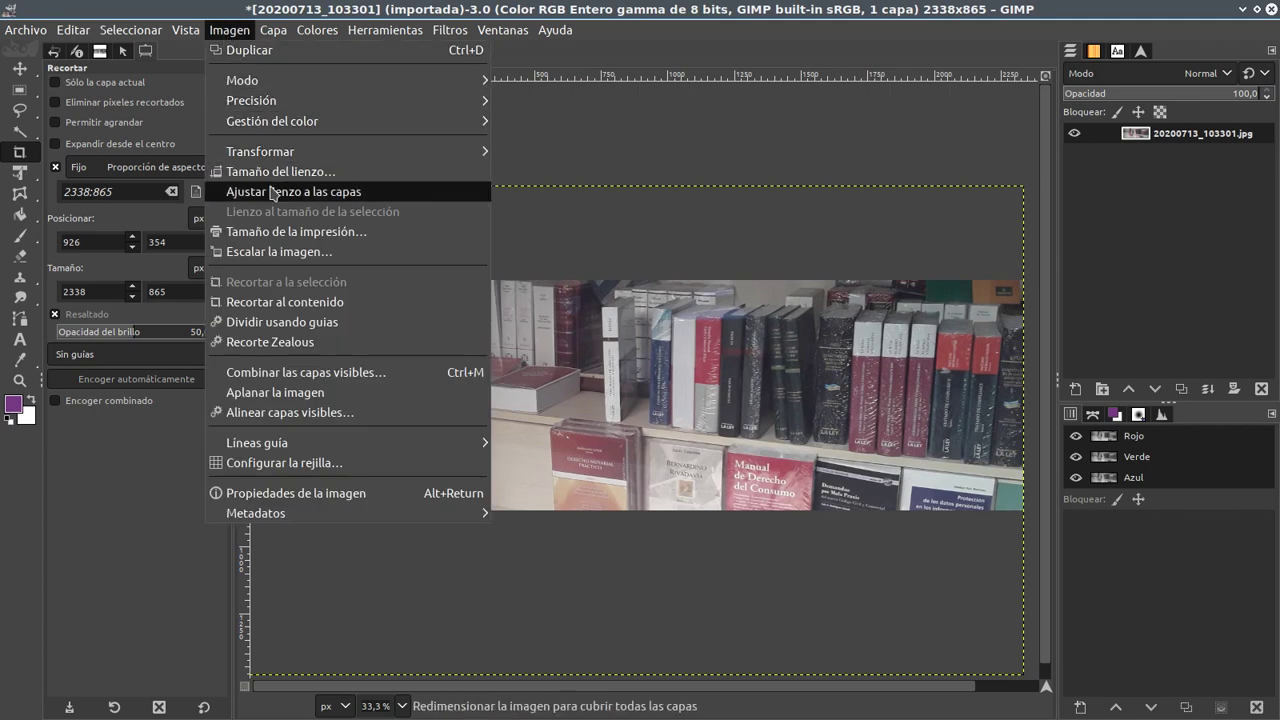
pyautogui.click(278, 252)
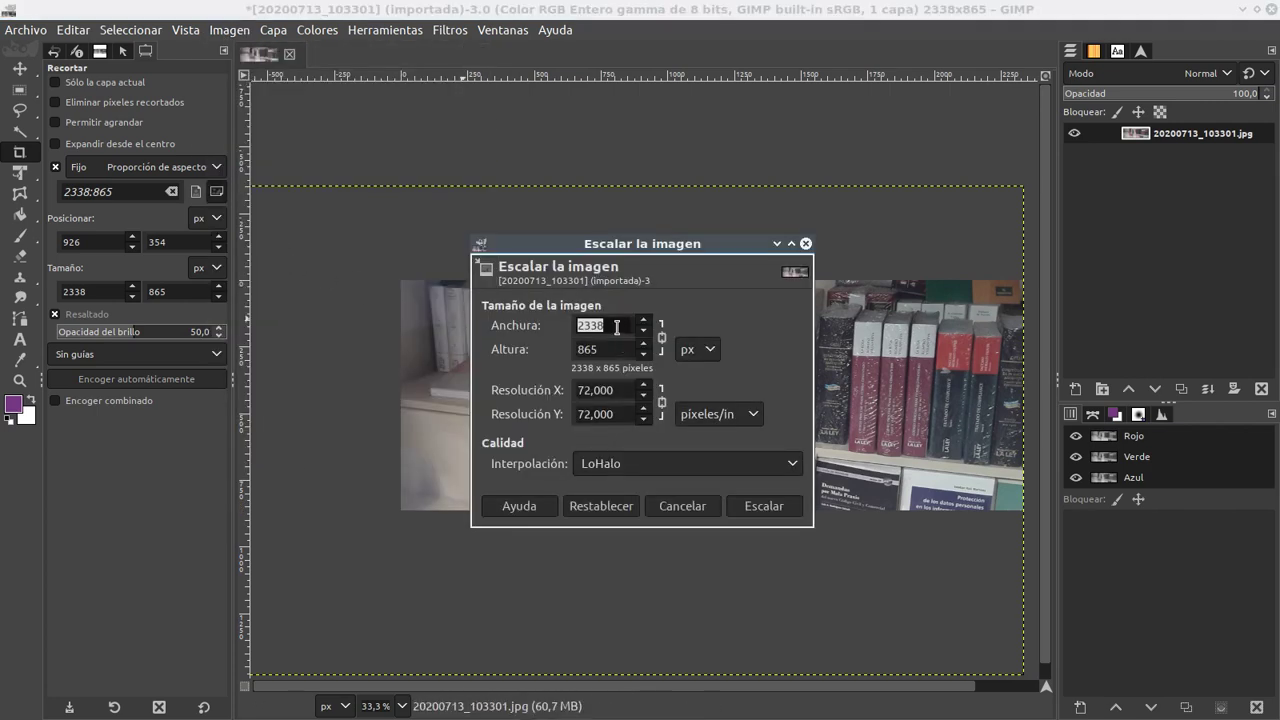
pyautogui.moveTo(617, 327); pyautogui.dragTo(548, 328)
pyautogui.write('5')
pyautogui.doubleClick(580, 348)
pyautogui.write('5')
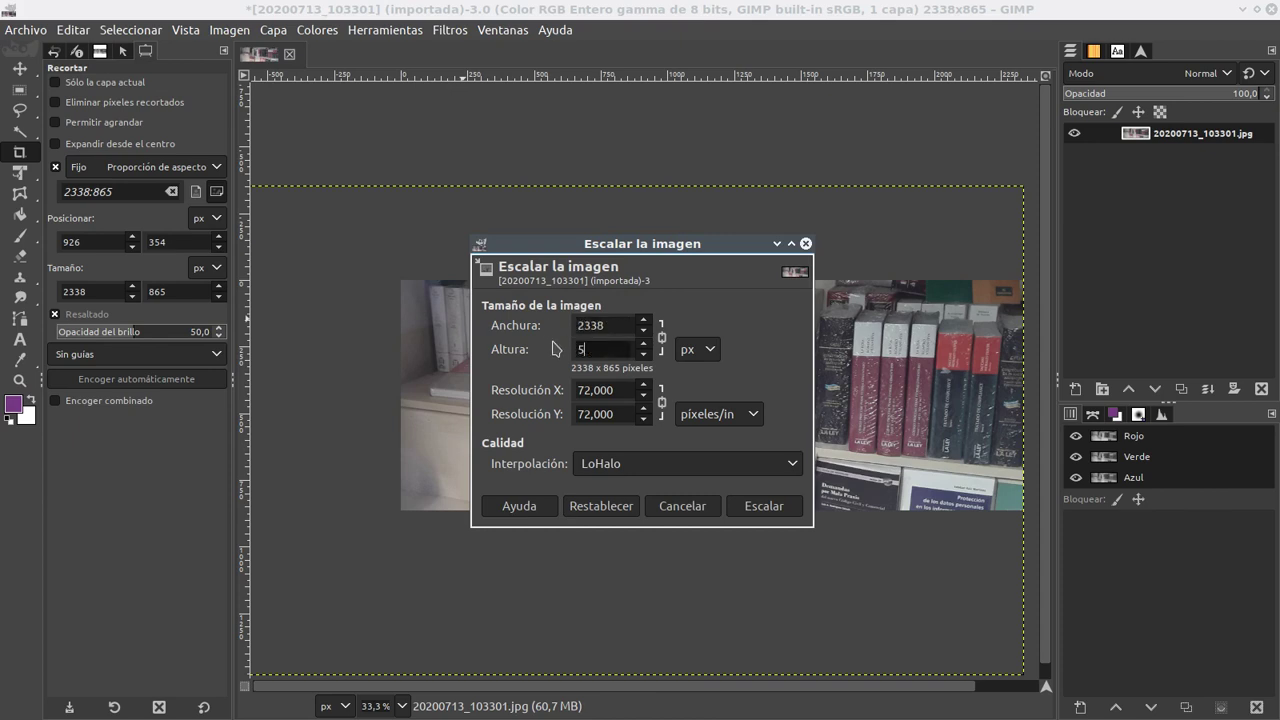
pyautogui.moveTo(597, 341); pyautogui.dragTo(548, 350)
pyautogui.write('5')
pyautogui.click(610, 326)
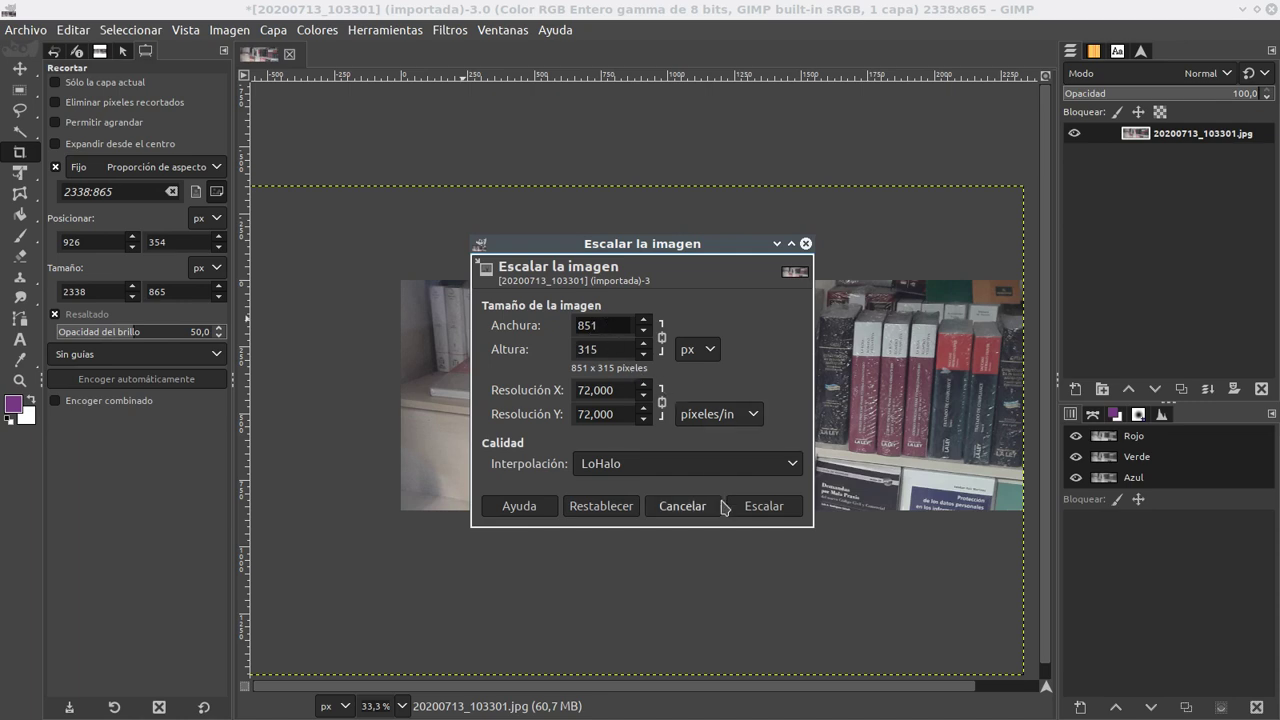
pyautogui.click(760, 507)
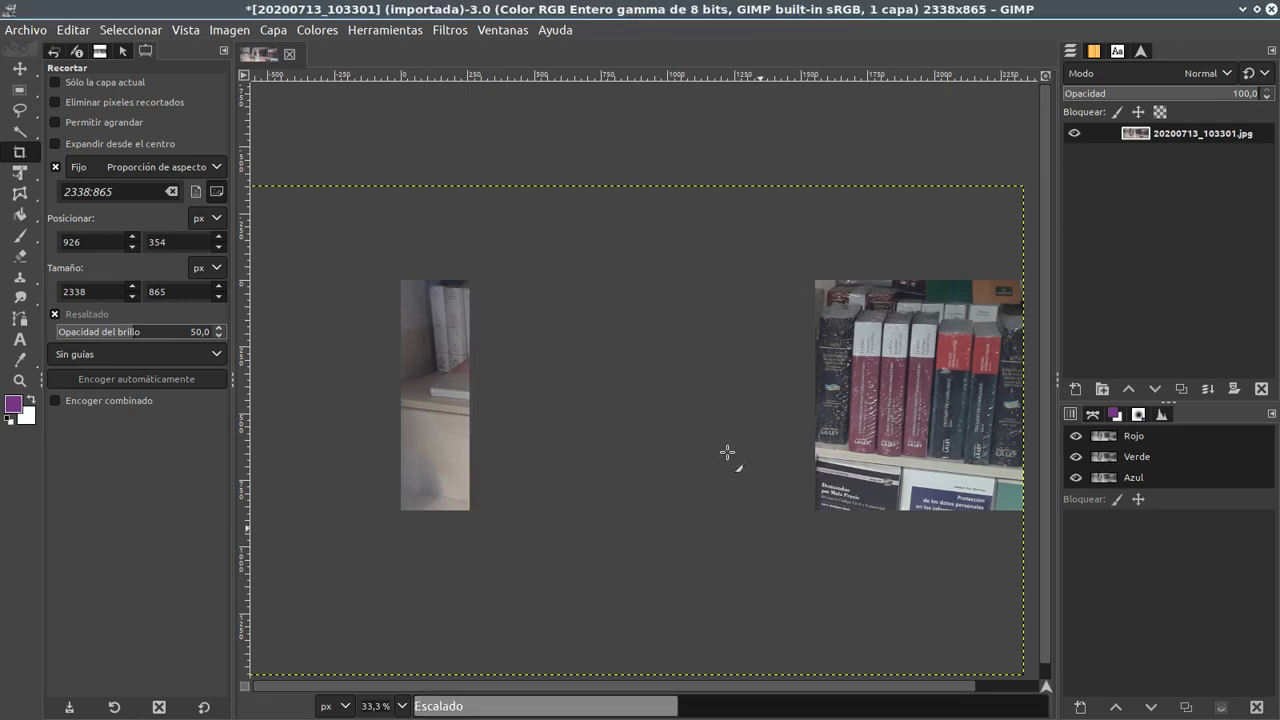
# Flatten the image into a single layer
pyautogui.scroll(2, 700, 384)
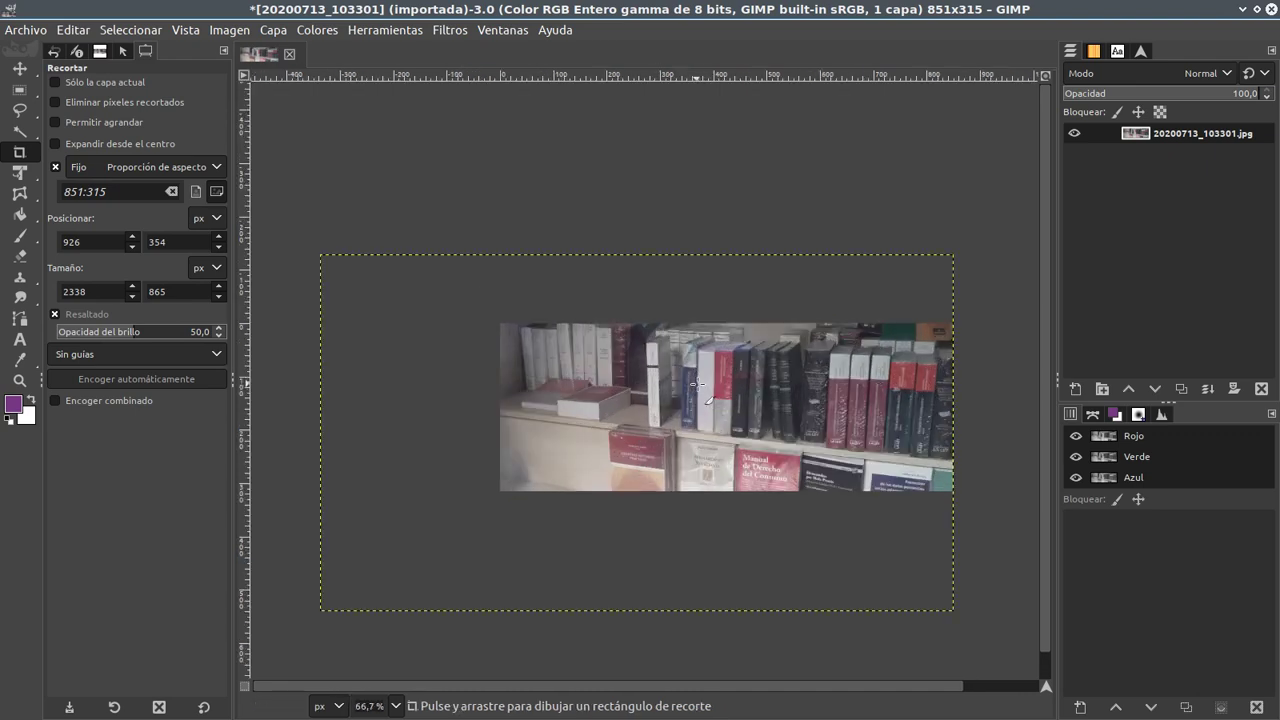
pyautogui.rightClick(1129, 139)
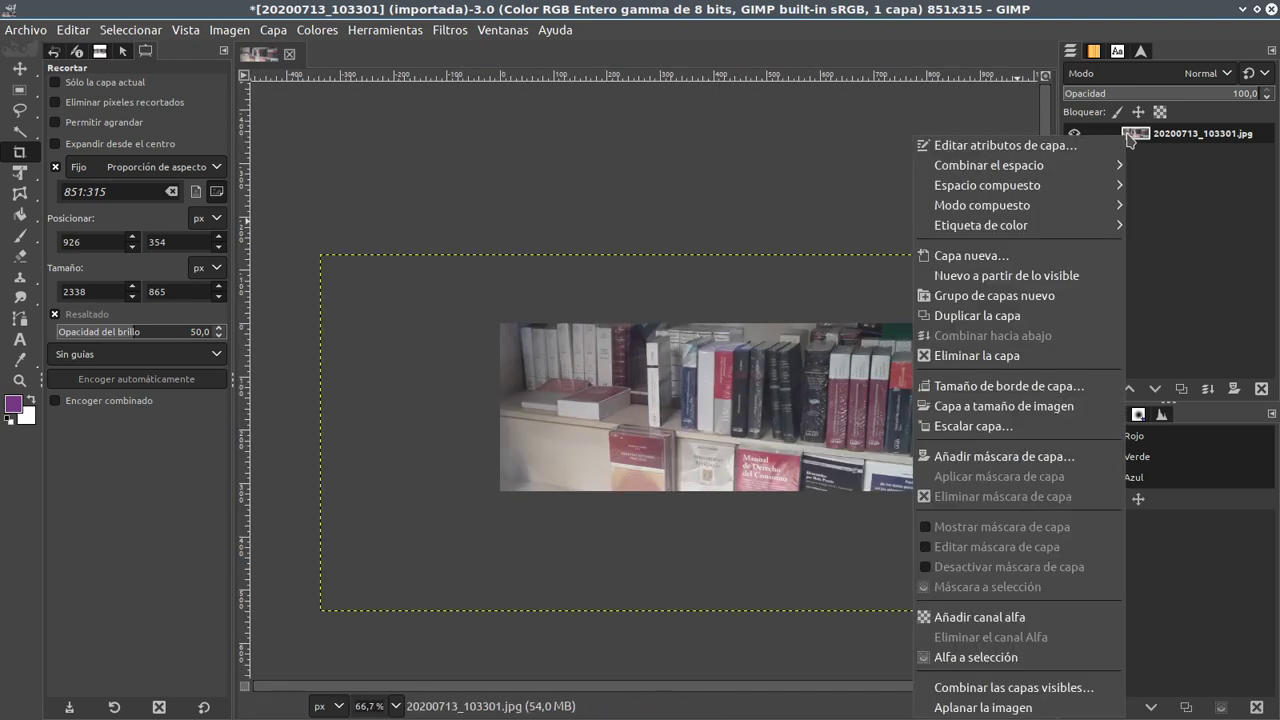
pyautogui.click(1003, 708)
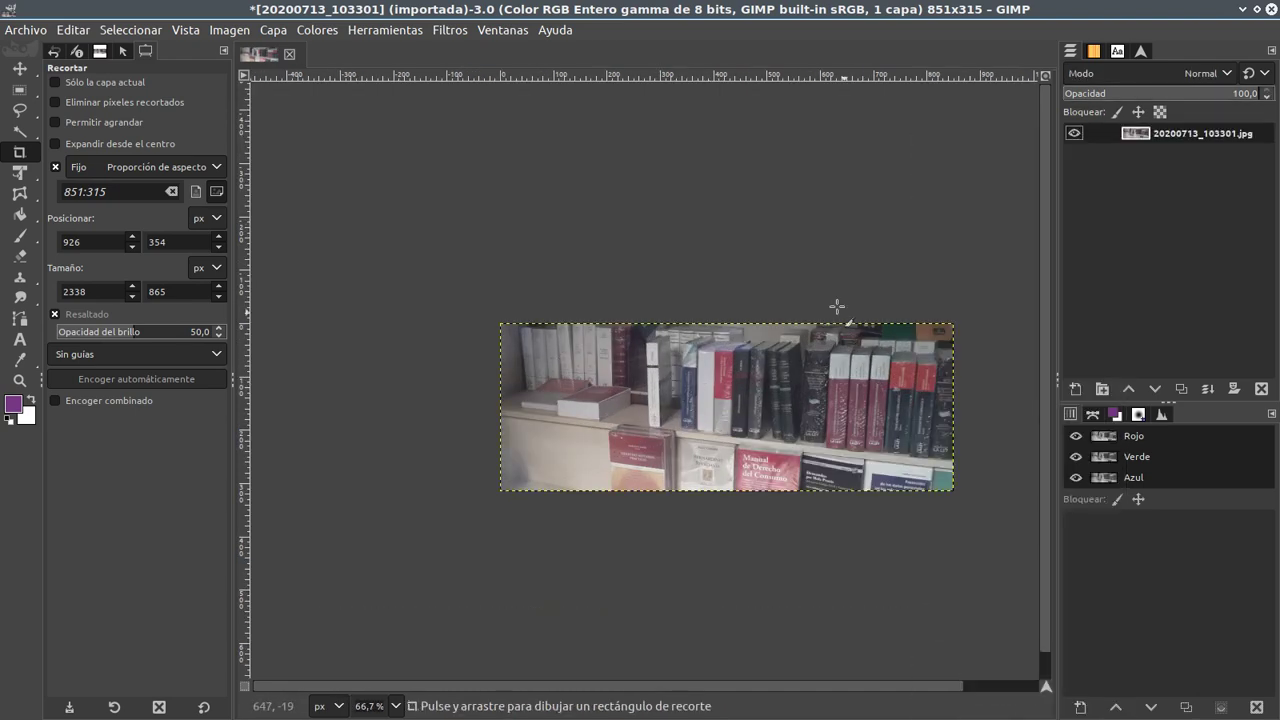
# Export the image under the new name bannerface.jpg, removing the old number
pyautogui.click(22, 36)
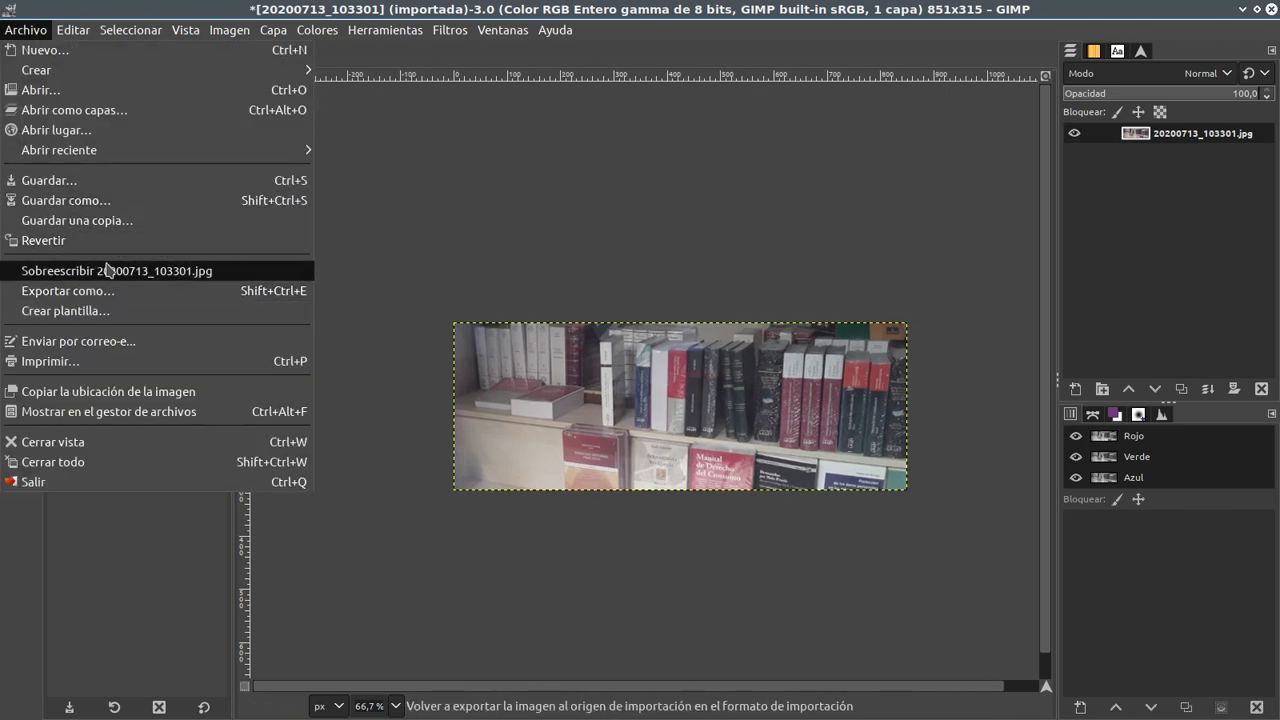
pyautogui.click(185, 291)
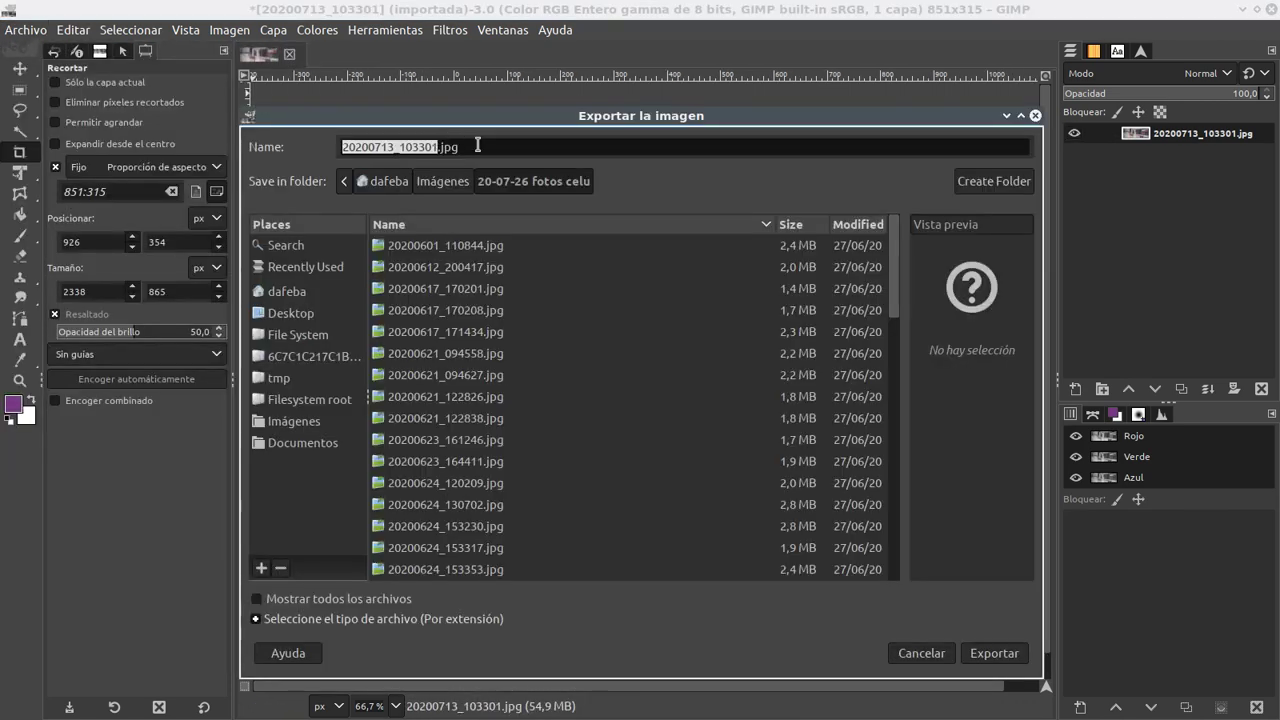
pyautogui.click(482, 147)
pyautogui.press('Home')
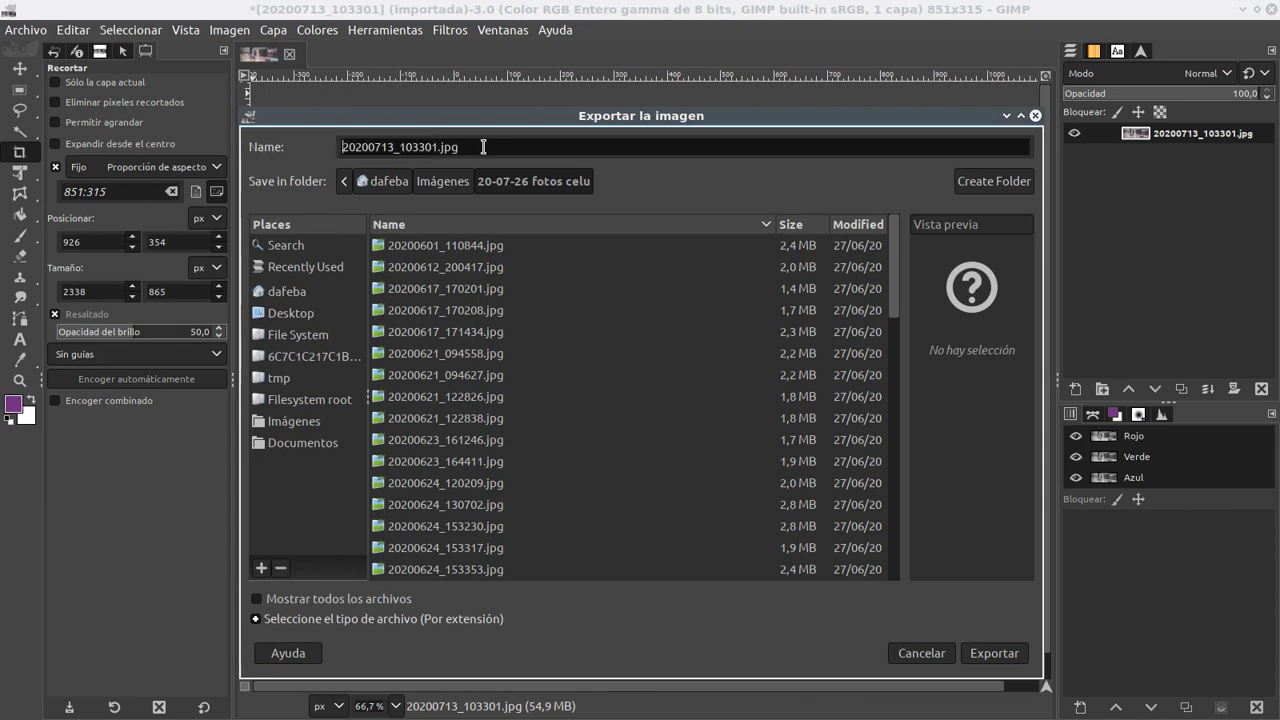
pyautogui.write('banner')
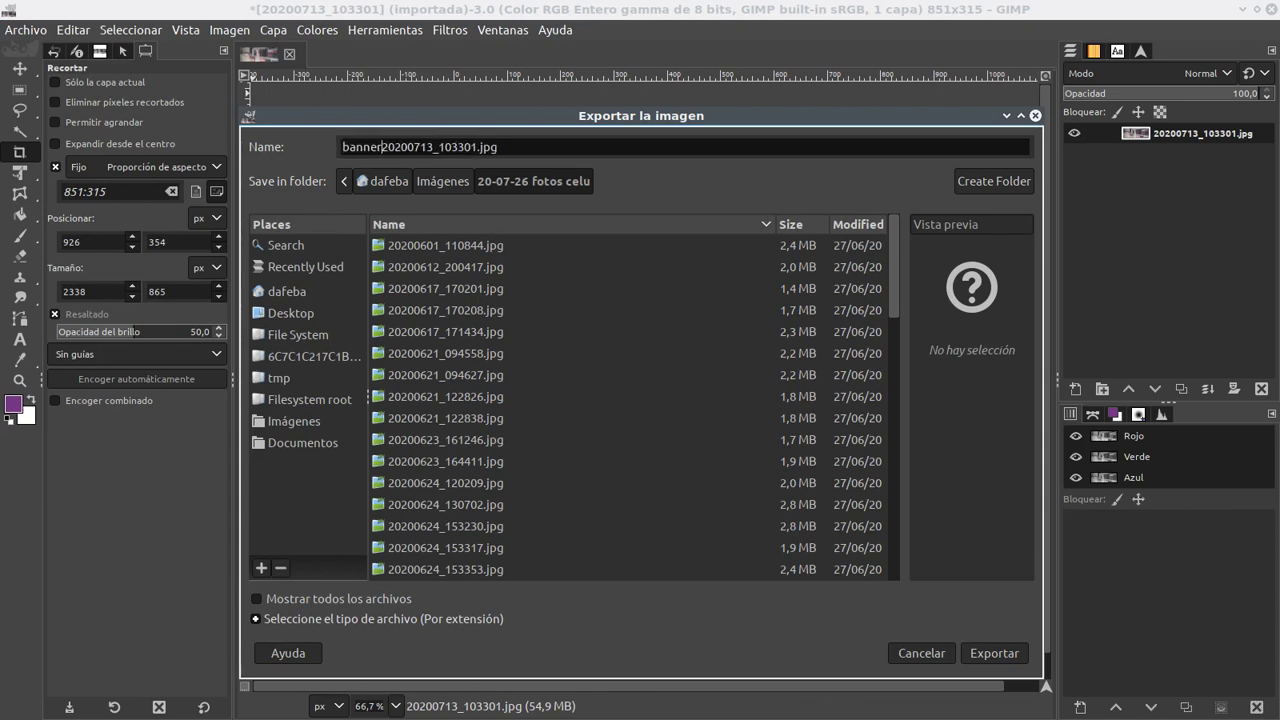
pyautogui.write('face')
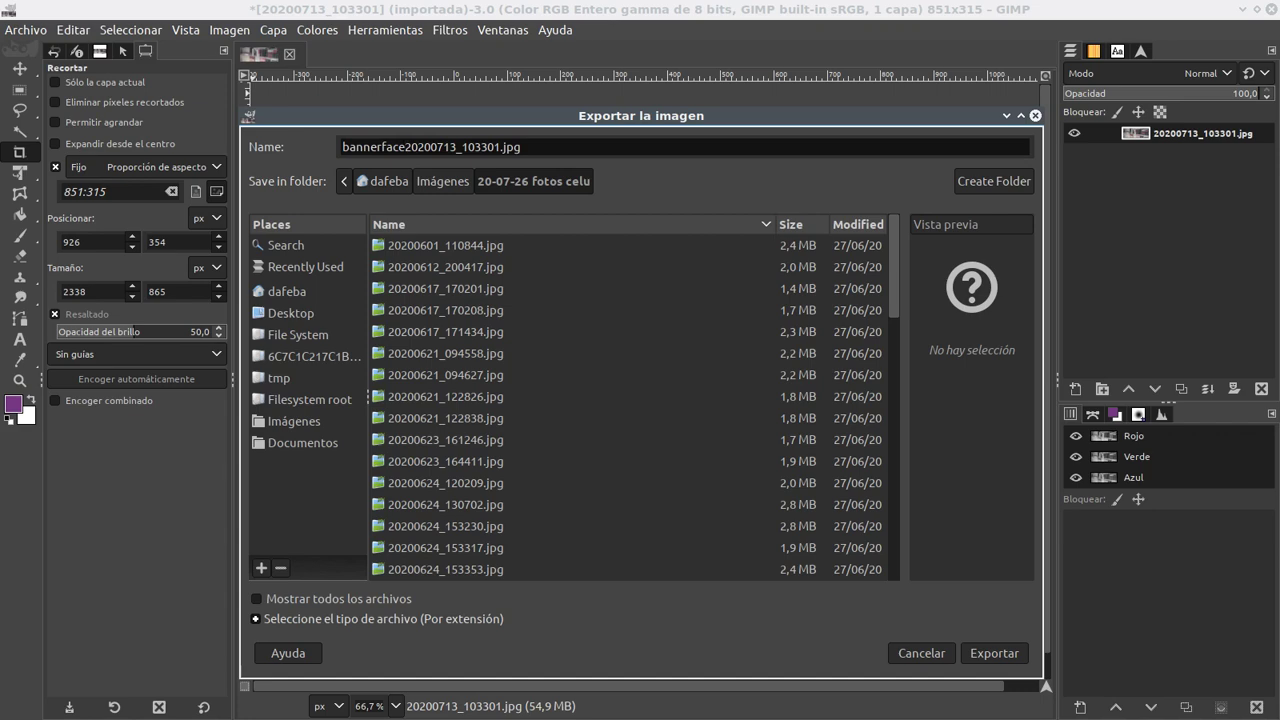
pyautogui.press('Delete')
pyautogui.press('Delete')
pyautogui.press('Delete')
pyautogui.press('Delete')
pyautogui.press('Delete')
pyautogui.press('Delete')
pyautogui.press('Delete')
pyautogui.press('Delete')
pyautogui.press('Delete')
pyautogui.press('Return')
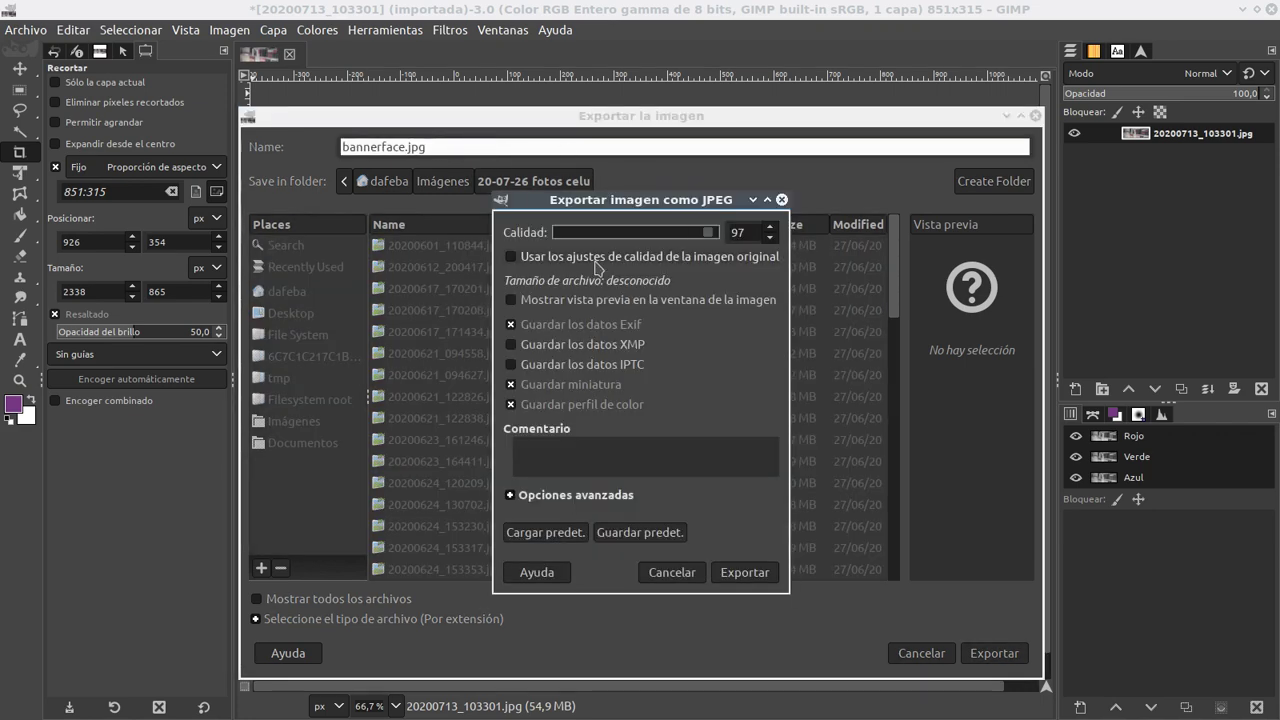
# In the JPEG options, drop Exif, thumbnail and colour profile and choose 4:2:2 subsampling
pyautogui.click(605, 325)
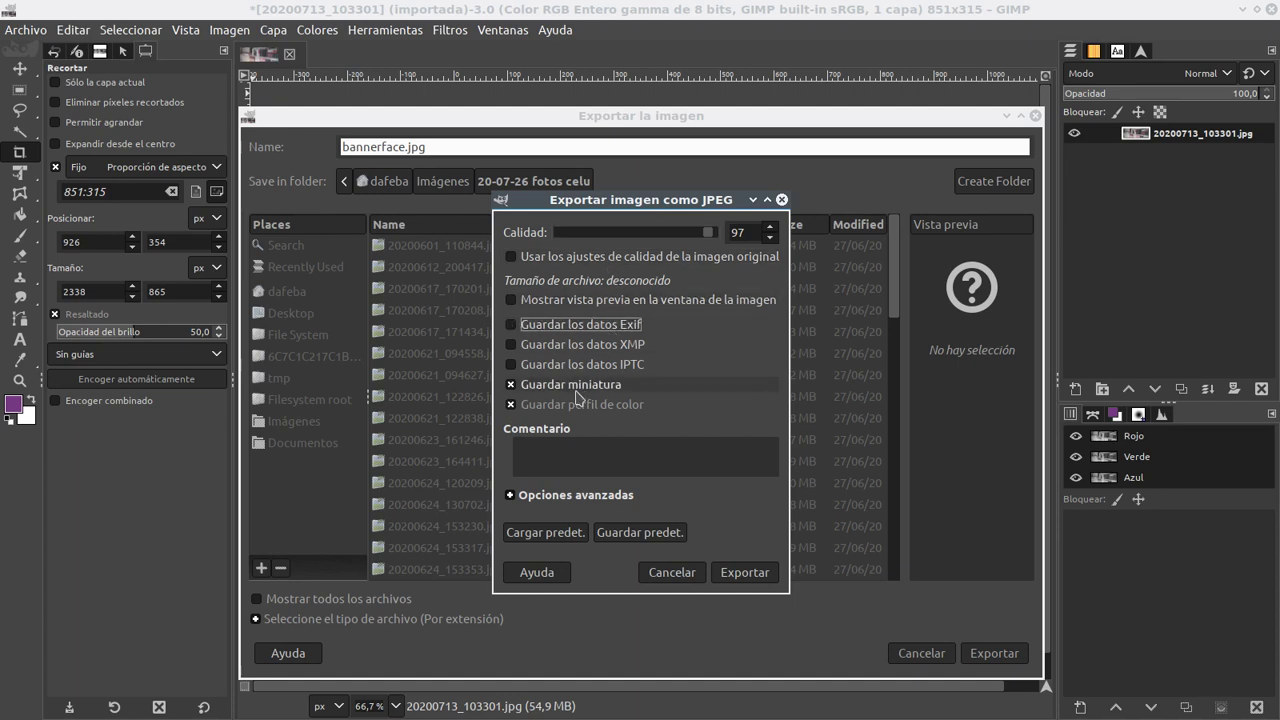
pyautogui.click(576, 386)
pyautogui.click(573, 405)
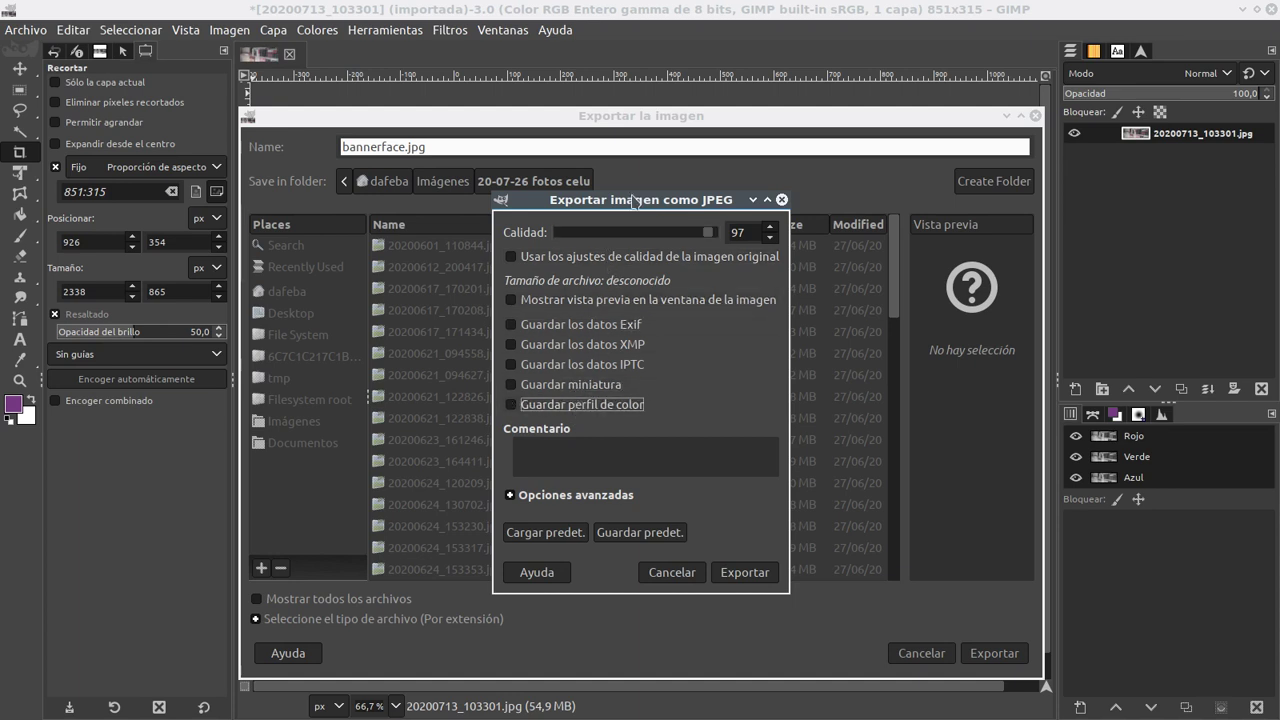
pyautogui.moveTo(634, 205); pyautogui.dragTo(615, 125)
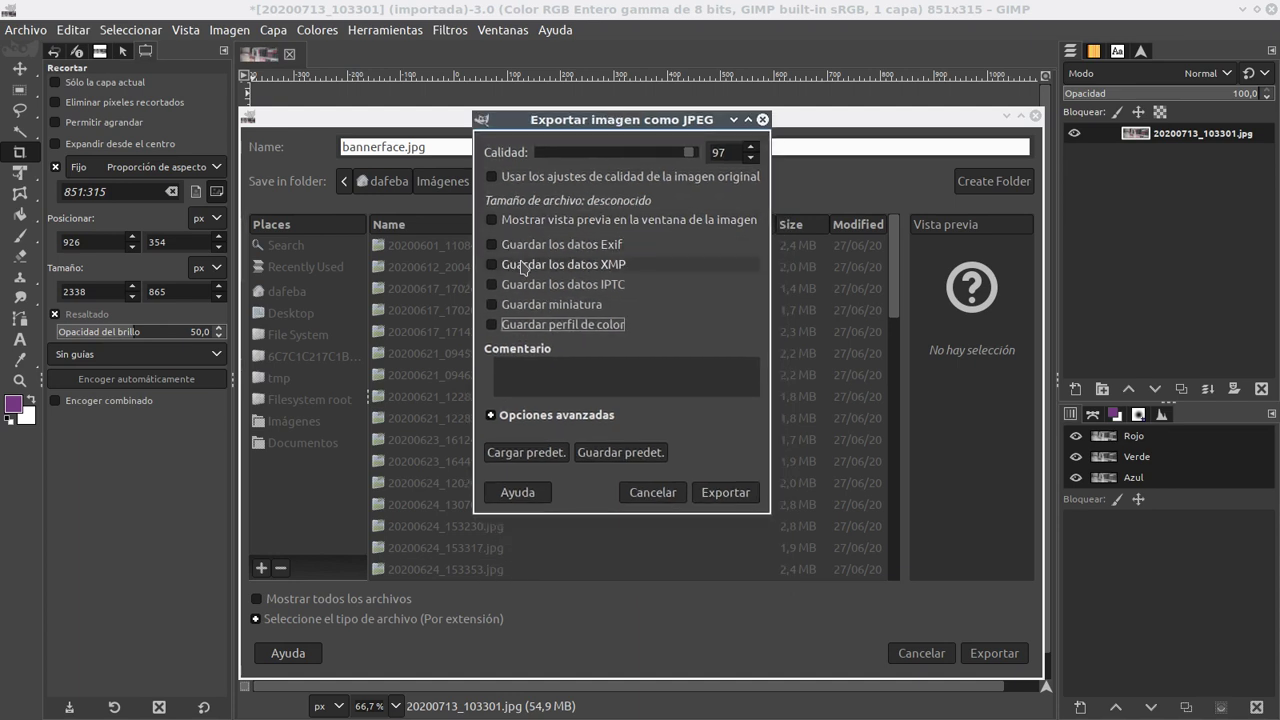
pyautogui.click(510, 414)
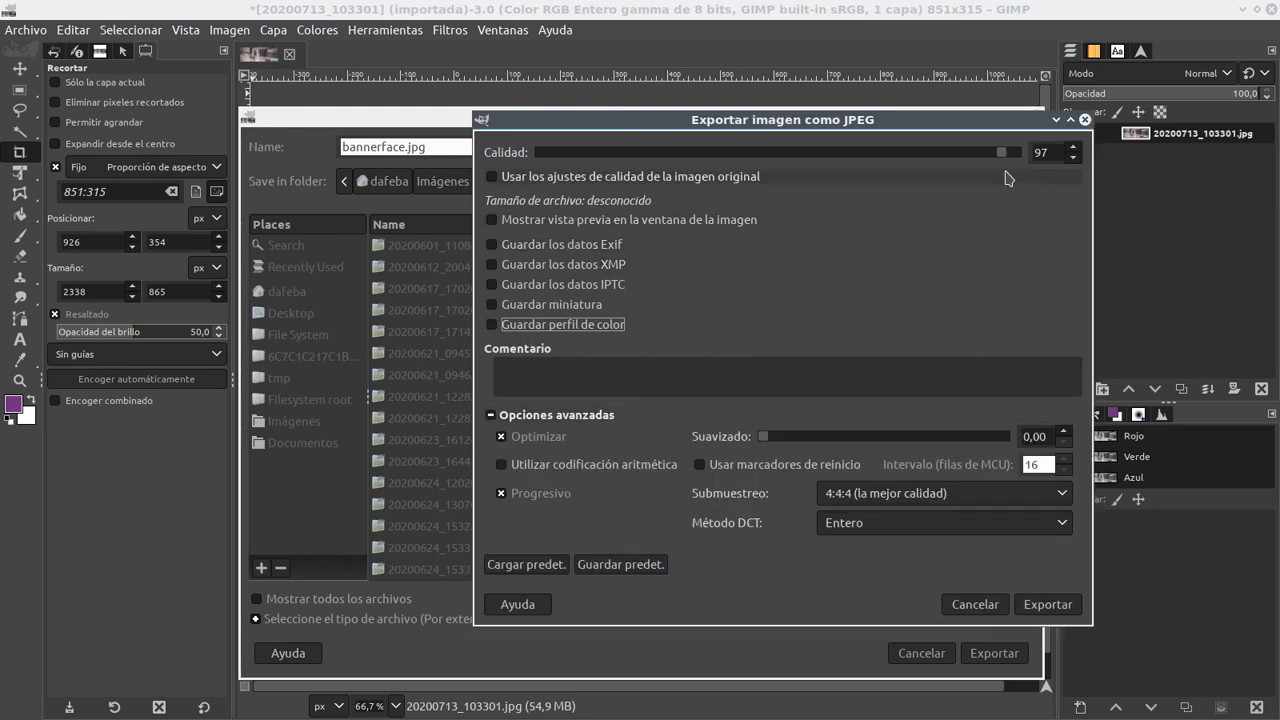
pyautogui.scroll(-2, 1063, 152)
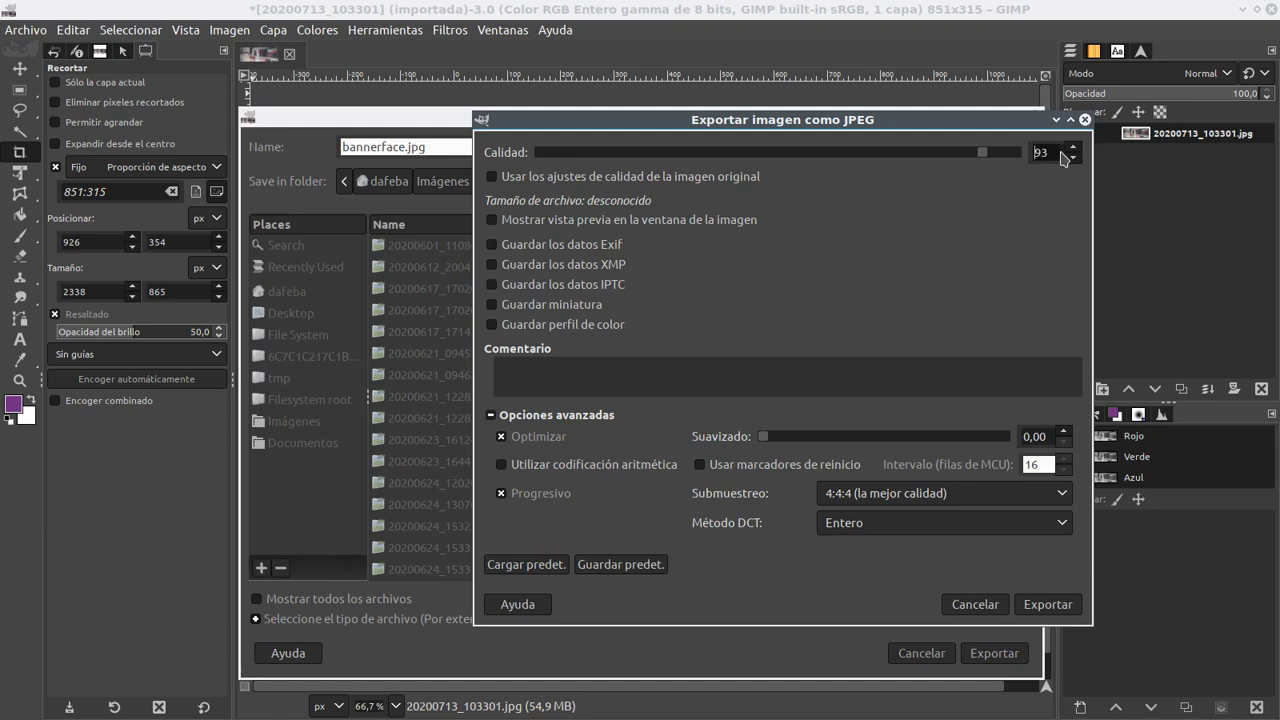
pyautogui.scroll(-1, 1063, 153)
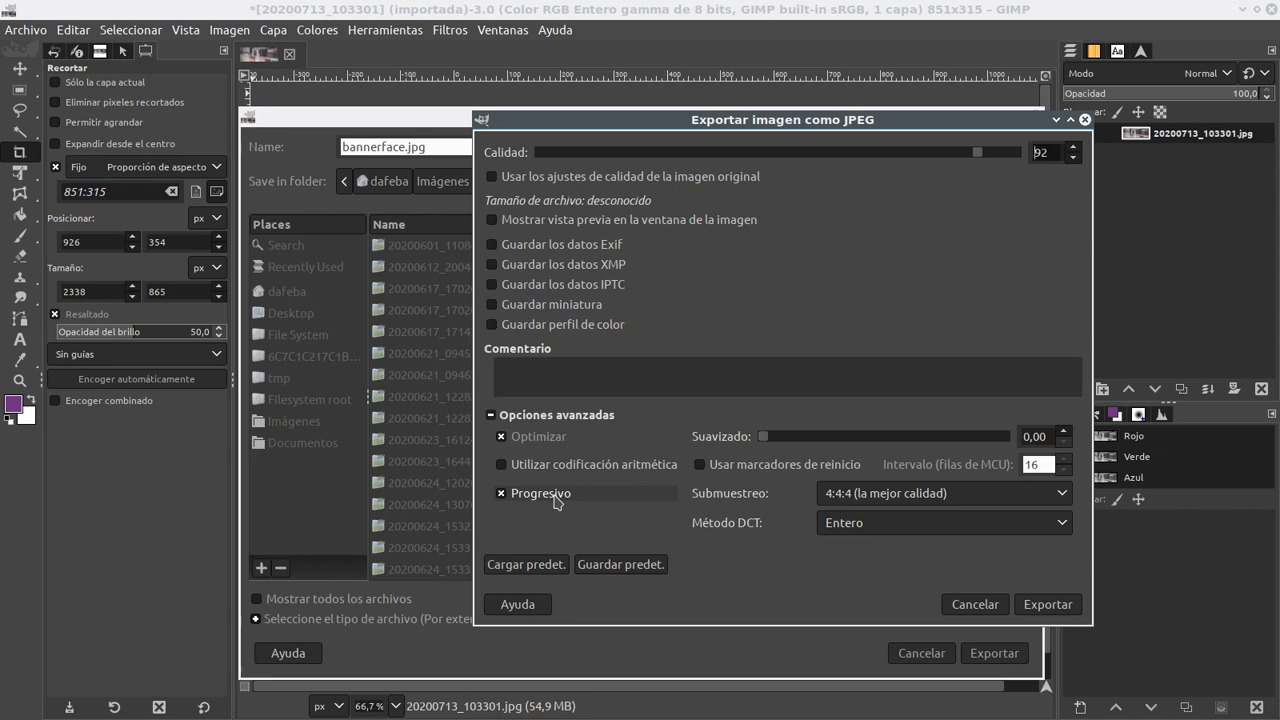
pyautogui.click(884, 496)
pyautogui.click(897, 517)
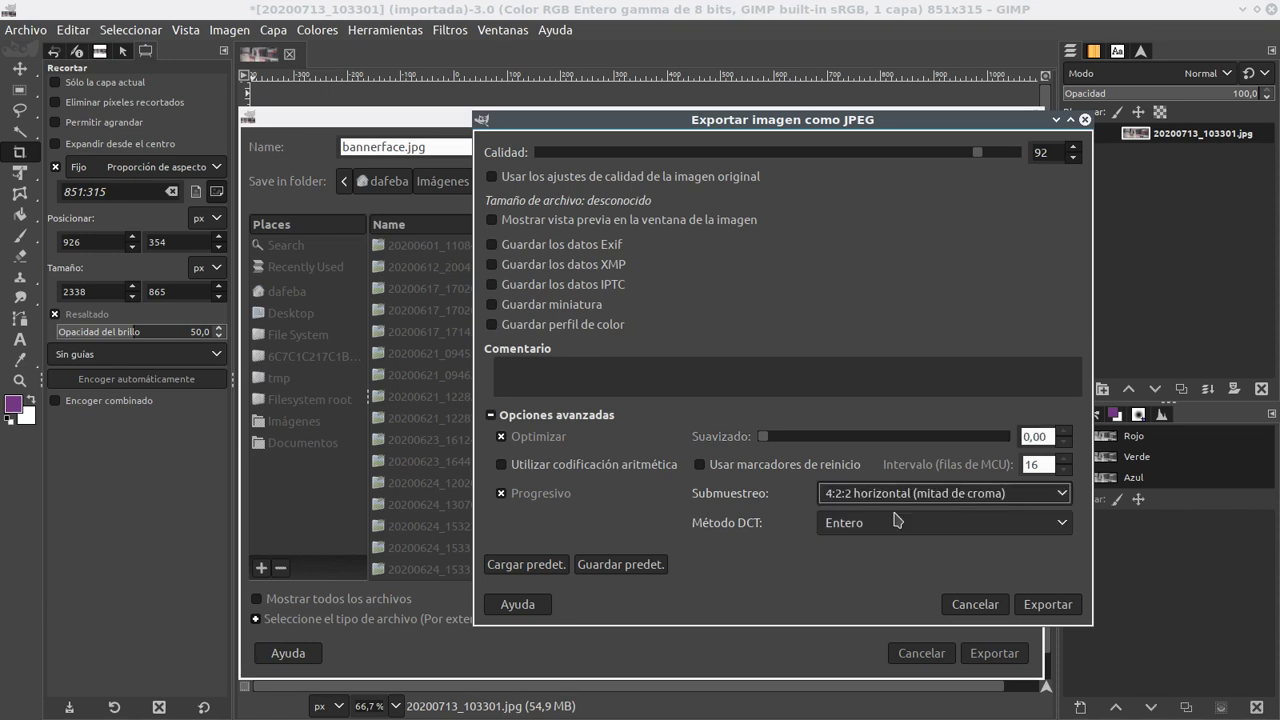
pyautogui.click(910, 495)
pyautogui.click(910, 517)
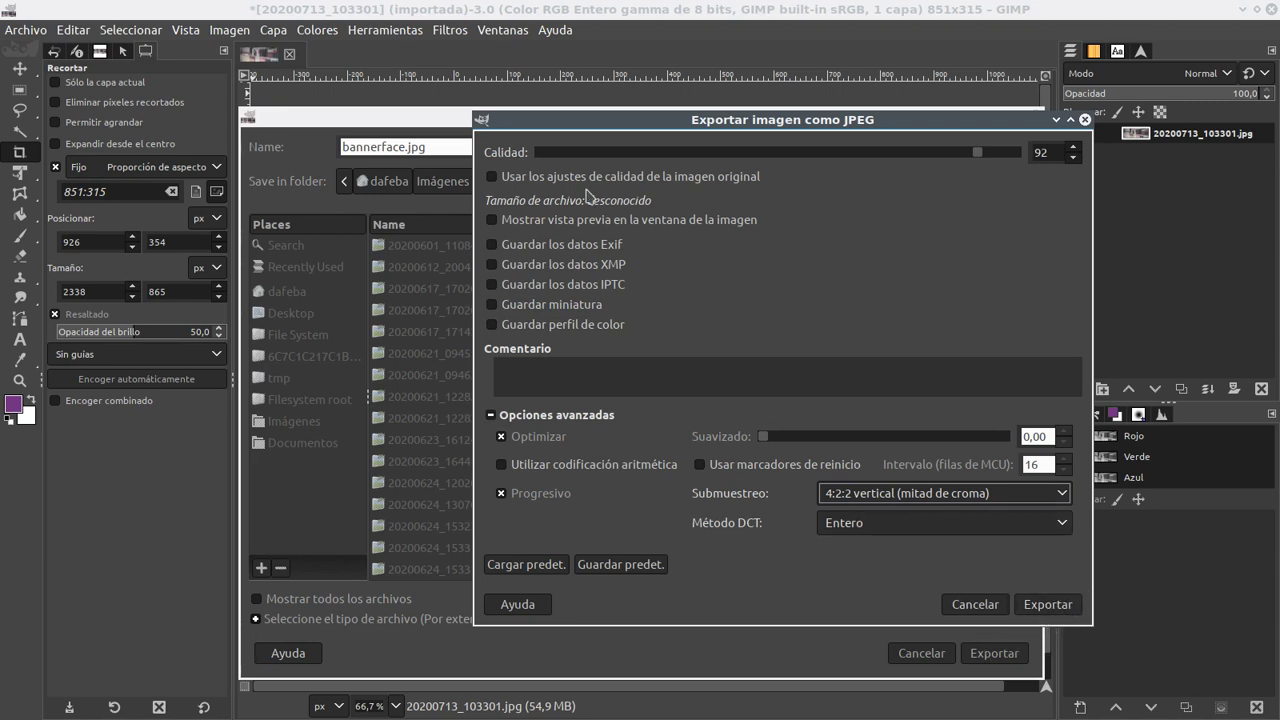
# Cancel the export and undo the scaling and crop back to 3264 × 1836
pyautogui.click(972, 604)
pyautogui.click(921, 653)
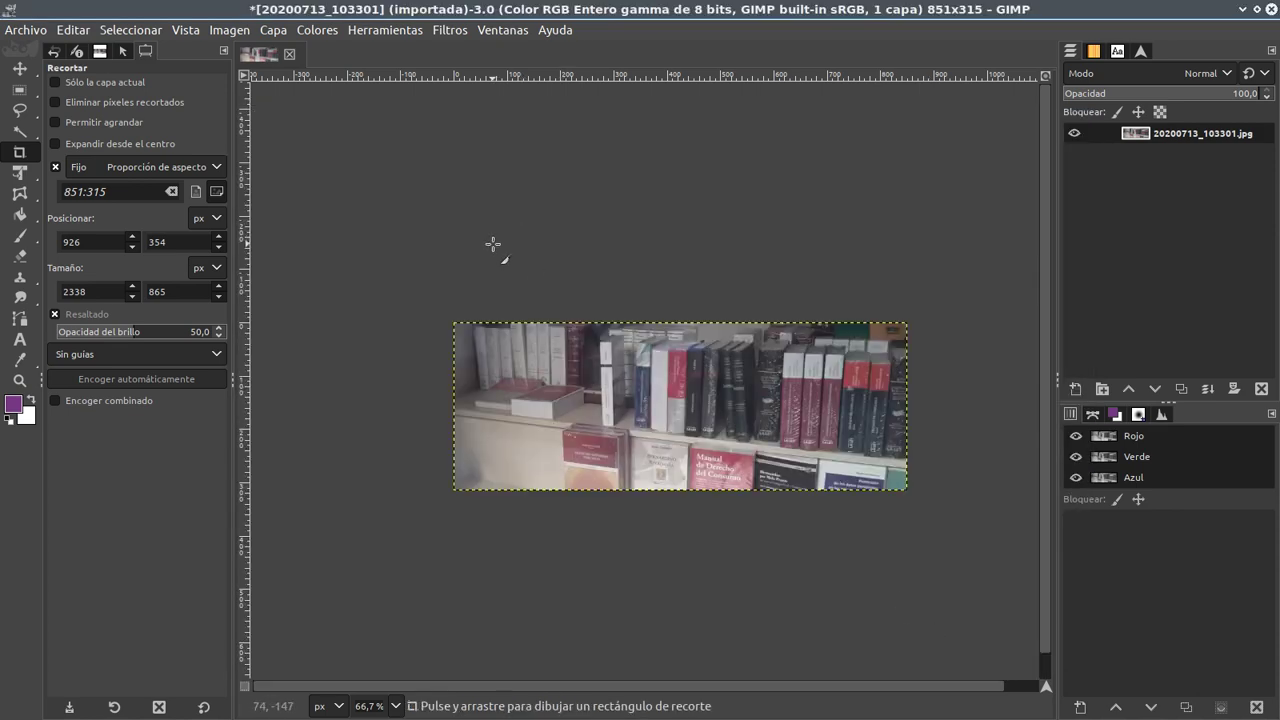
pyautogui.hotkey('ctrl', 'z')
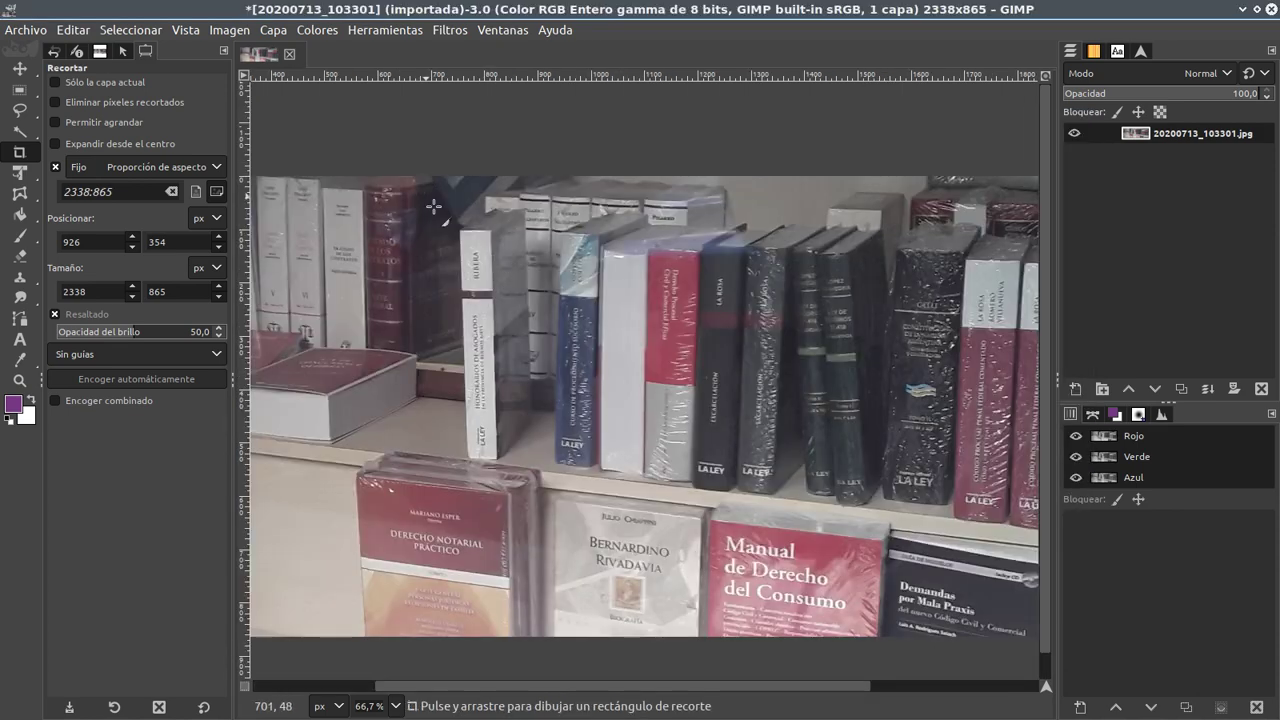
pyautogui.hotkey('ctrl', 'z')
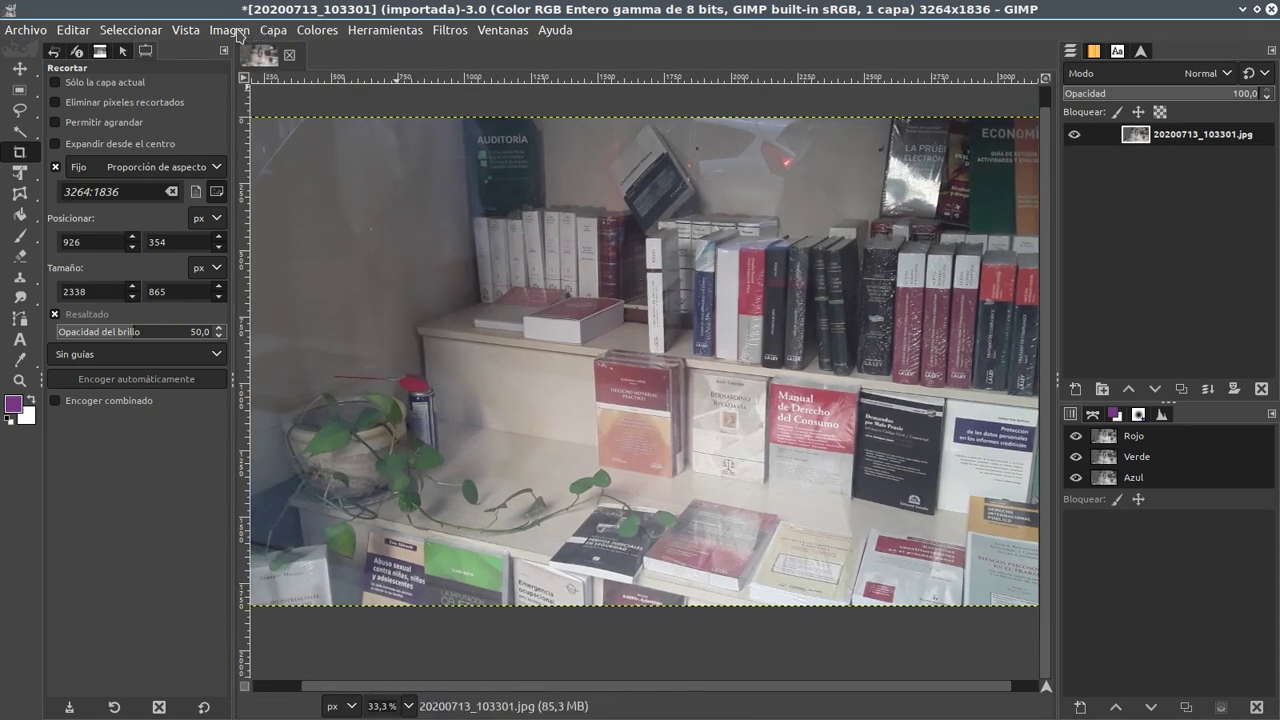
# Add vertical guides at 920 px and further right, plus a horizontal guide at 844 px
pyautogui.click(238, 34)
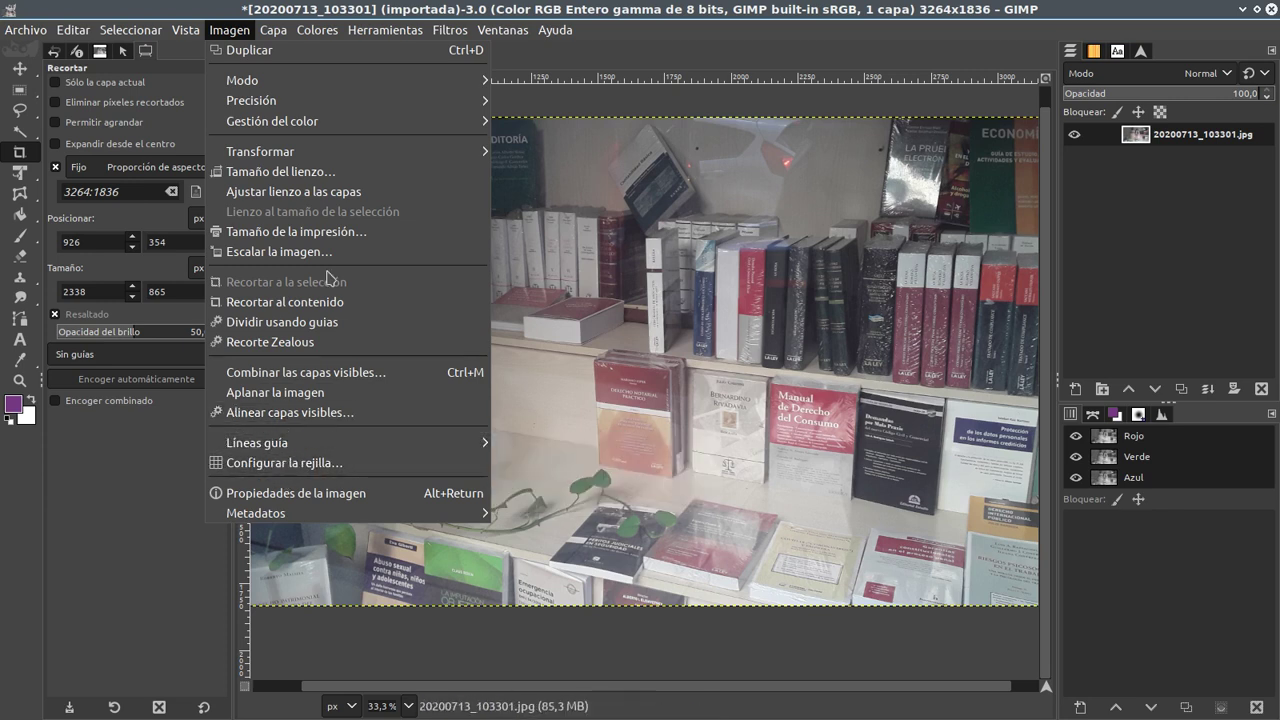
pyautogui.moveTo(300, 80)
pyautogui.click(545, 59)
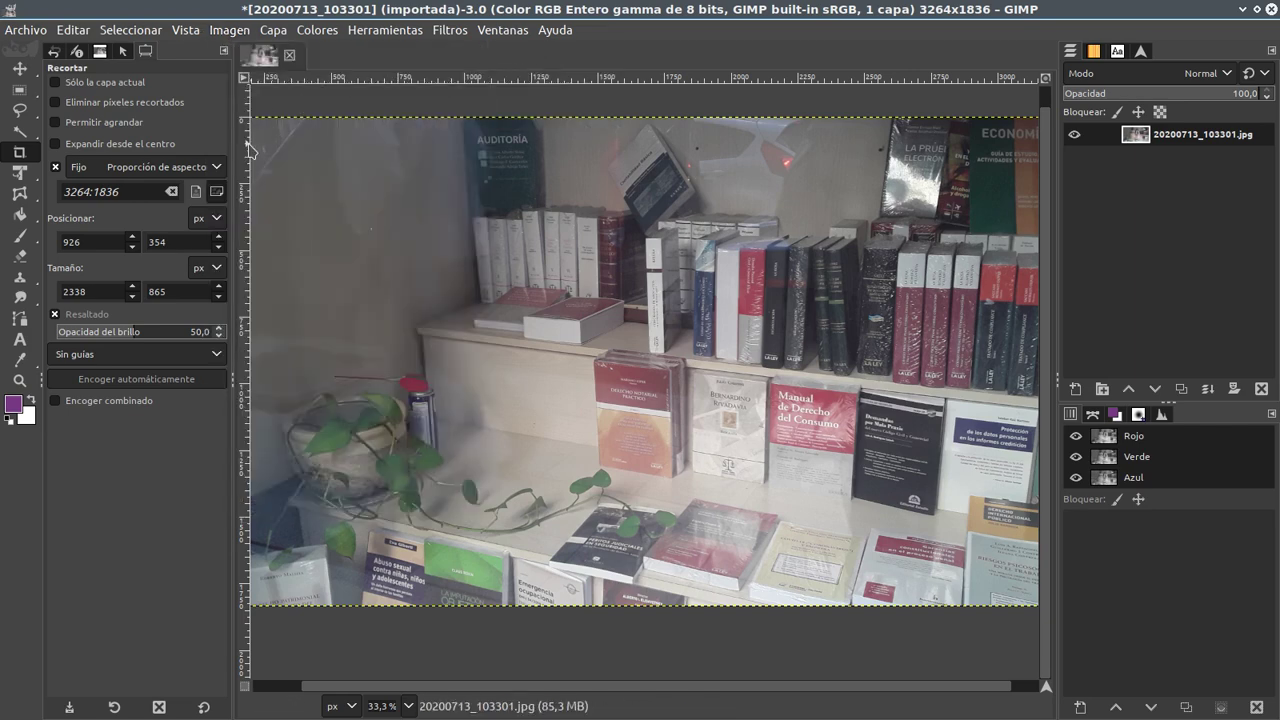
pyautogui.hscroll(1, 716, 340)
pyautogui.scroll(-1, 414, 271)
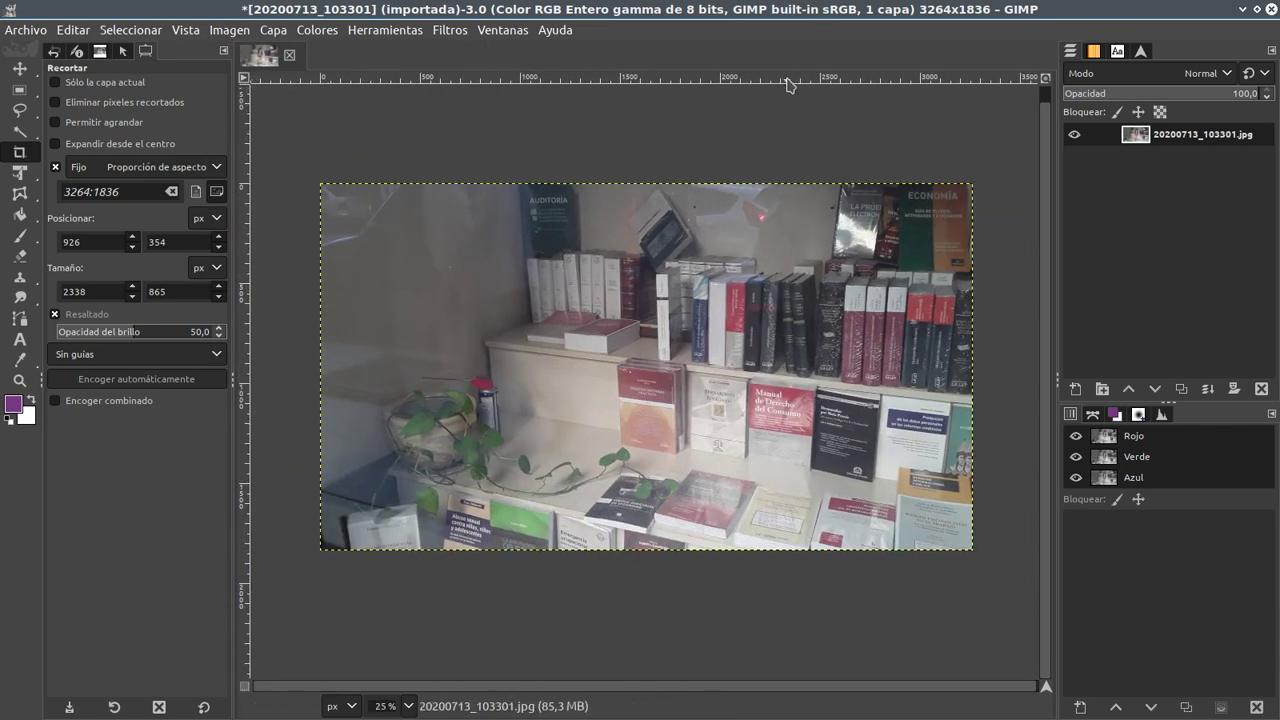
pyautogui.moveTo(248, 238); pyautogui.dragTo(527, 243)
pyautogui.moveTo(251, 237)
pyautogui.mouseDown()
pyautogui.moveTo(420, 263)
pyautogui.moveTo(757, 280)
pyautogui.mouseUp()
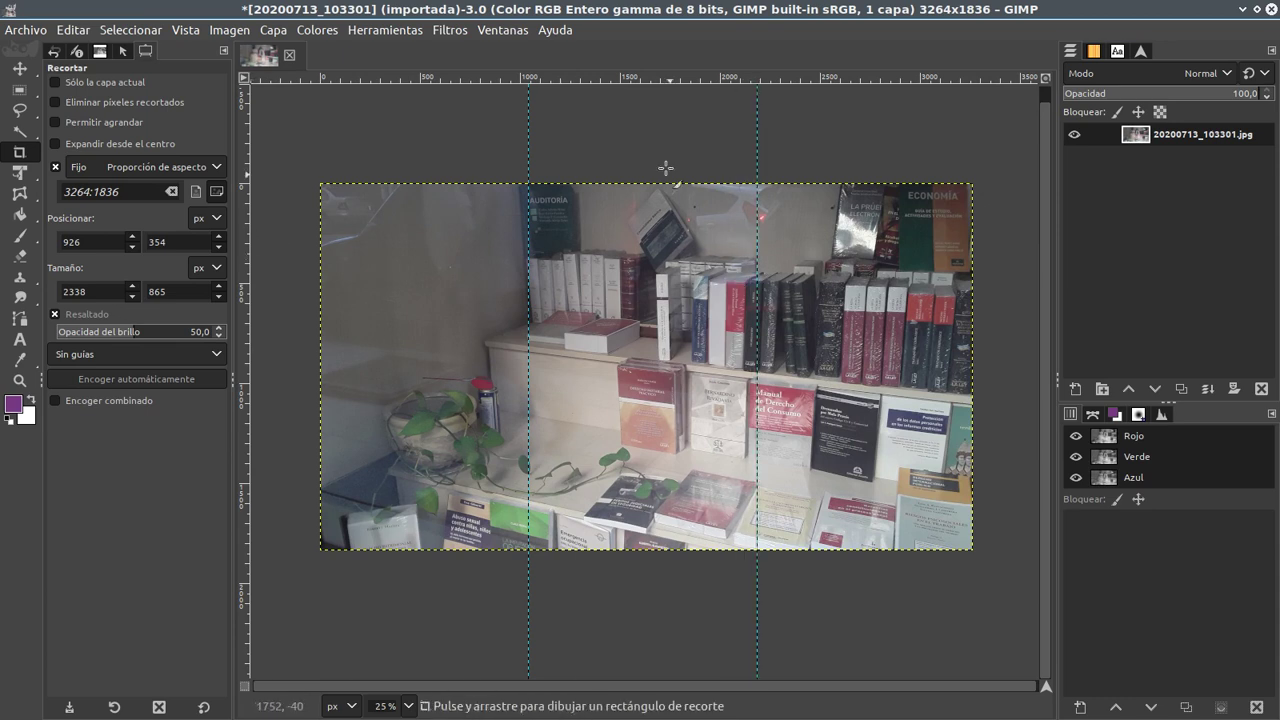
pyautogui.moveTo(636, 80)
pyautogui.mouseDown()
pyautogui.moveTo(638, 370)
pyautogui.moveTo(555, 372)
pyautogui.mouseUp()
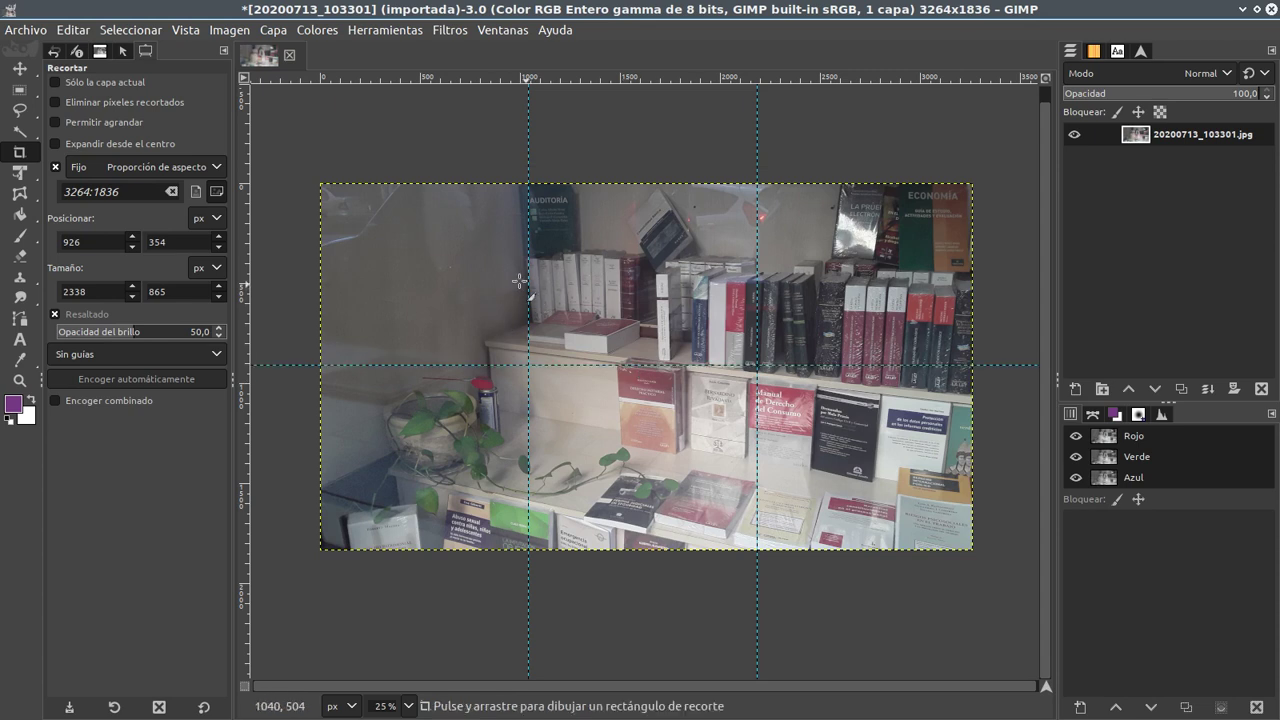
# Divide the photo into six pieces along its guides with Image > Divide using guides
pyautogui.click(222, 30)
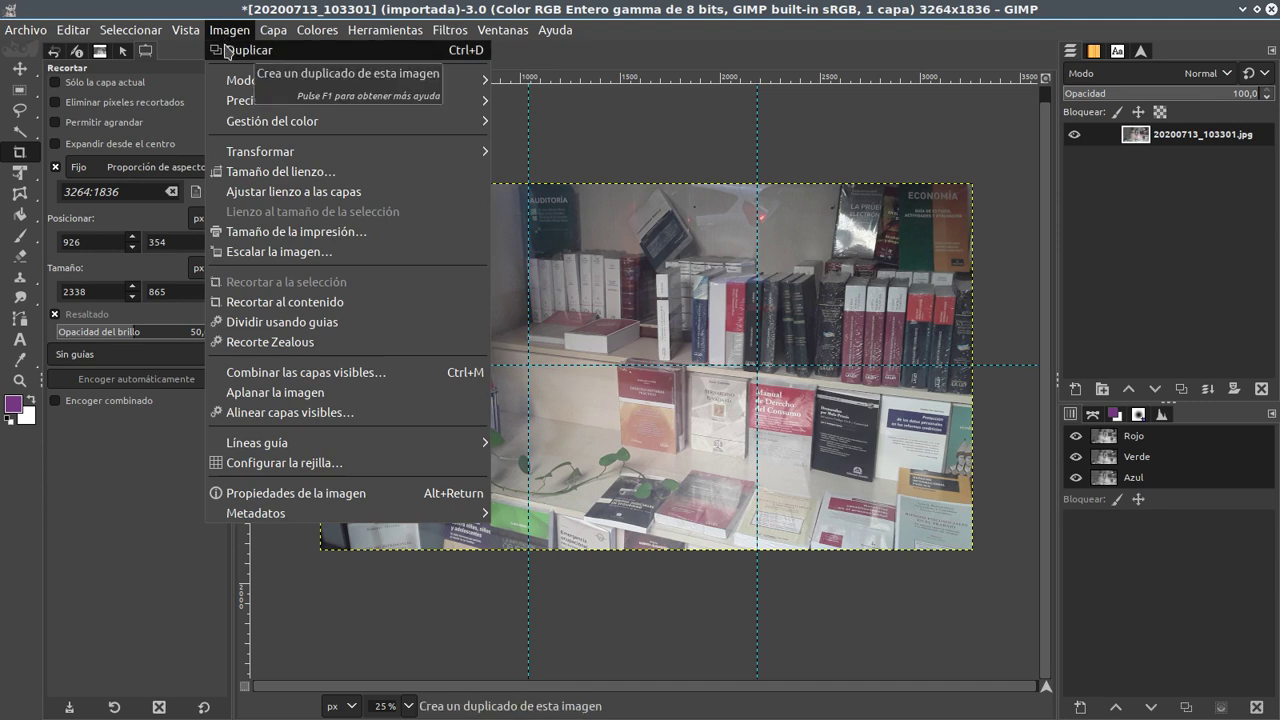
pyautogui.click(278, 322)
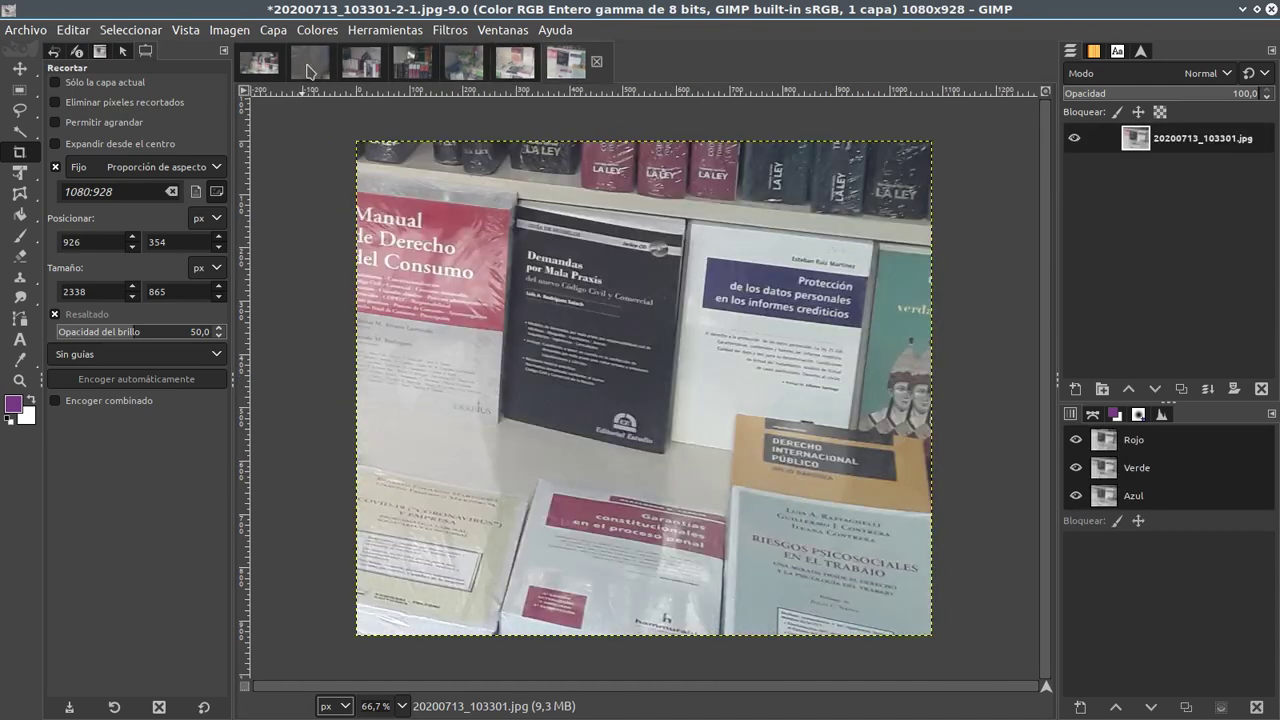
pyautogui.scroll(2, 310, 66)
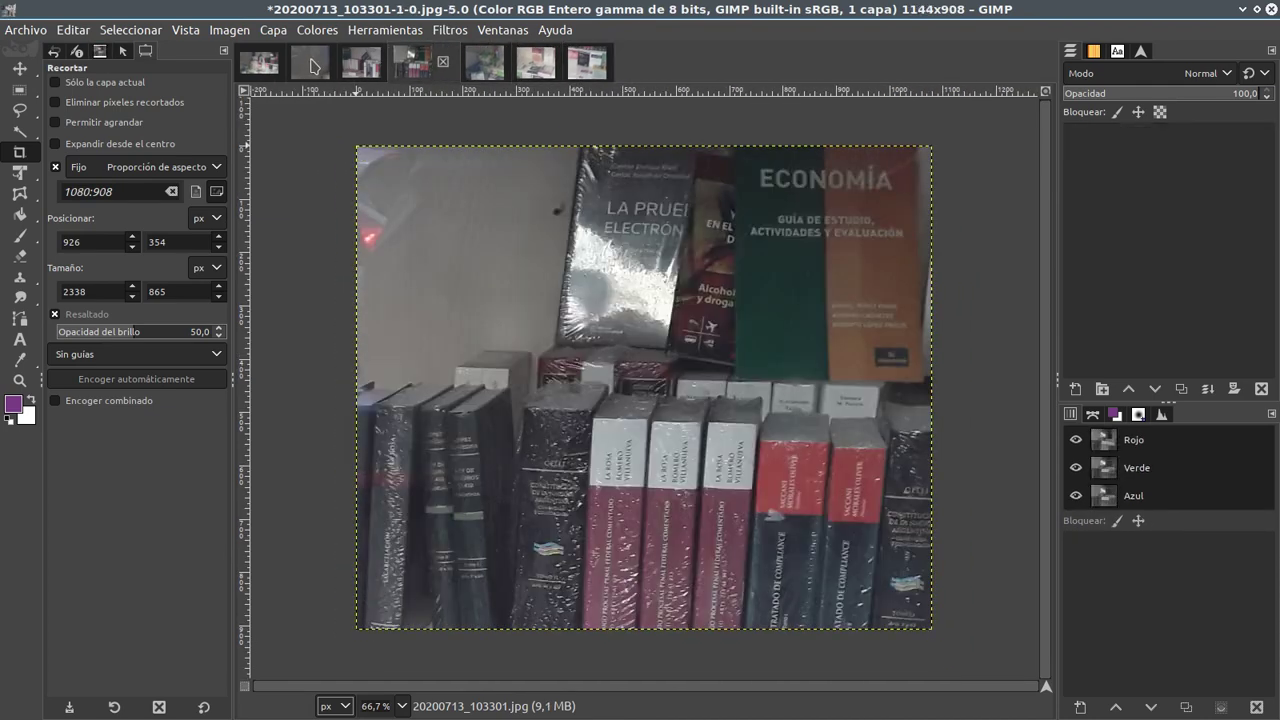
pyautogui.scroll(1, 310, 66)
pyautogui.scroll(1, 307, 66)
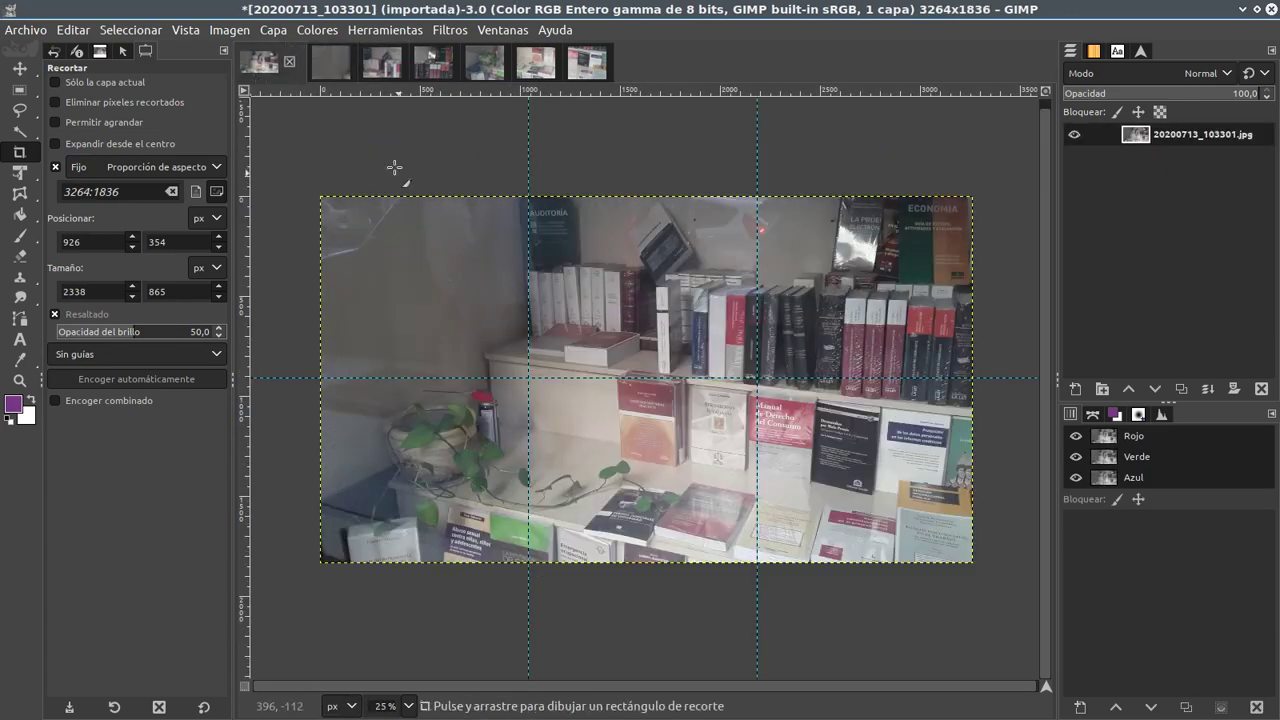
pyautogui.scroll(-2, 325, 70)
pyautogui.scroll(-1, 327, 75)
pyautogui.scroll(-1, 325, 78)
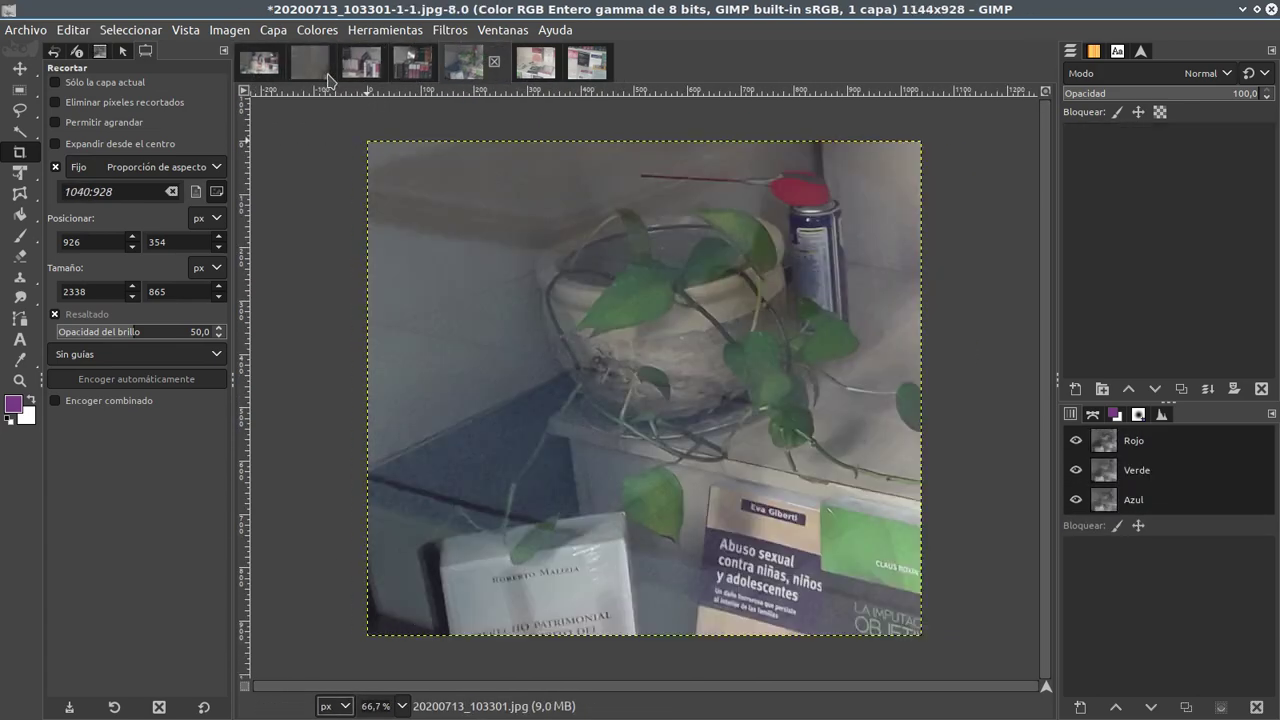
pyautogui.scroll(-2, 330, 80)
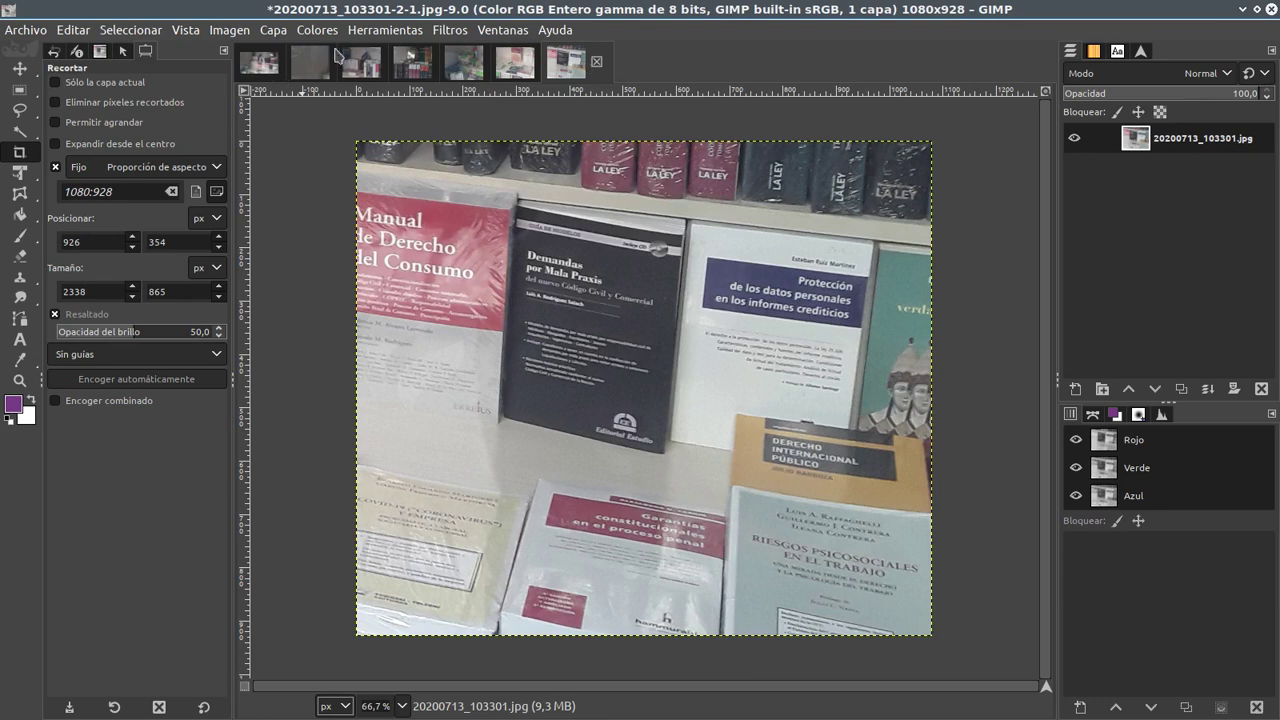
# Close pieces 2-1, 1-1 and 0-1 without saving them
pyautogui.click(597, 61)
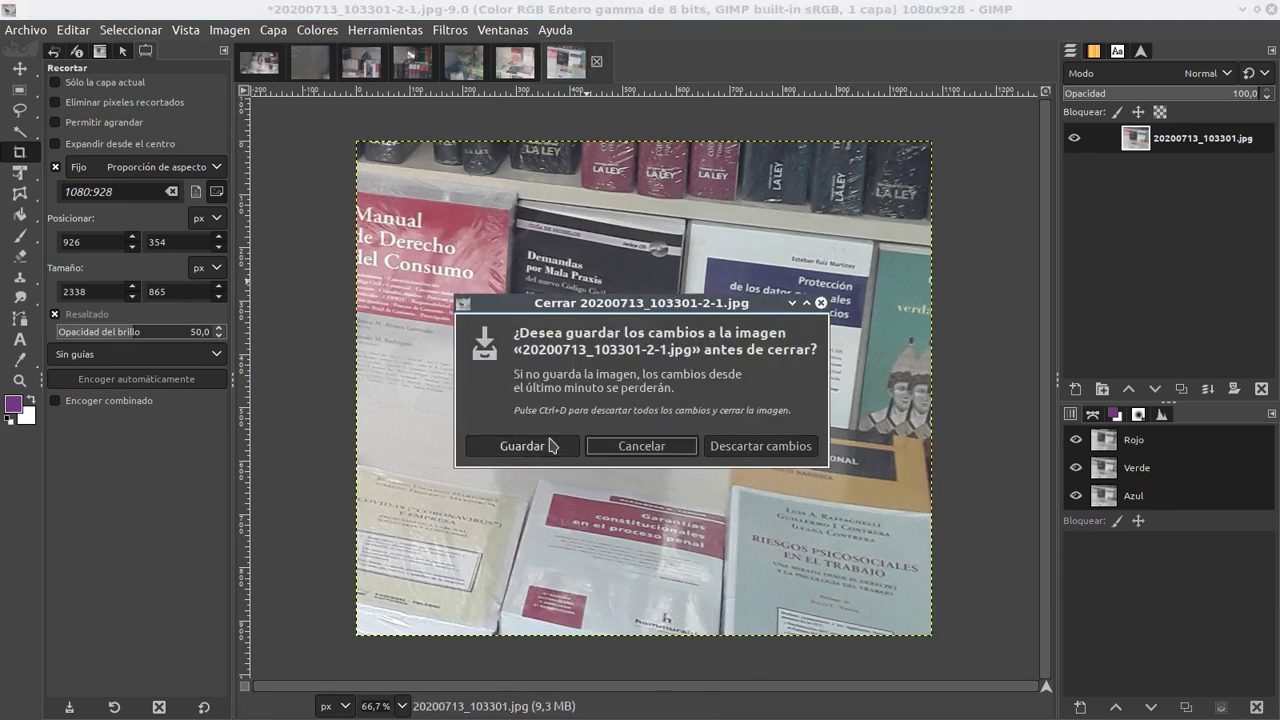
pyautogui.click(751, 447)
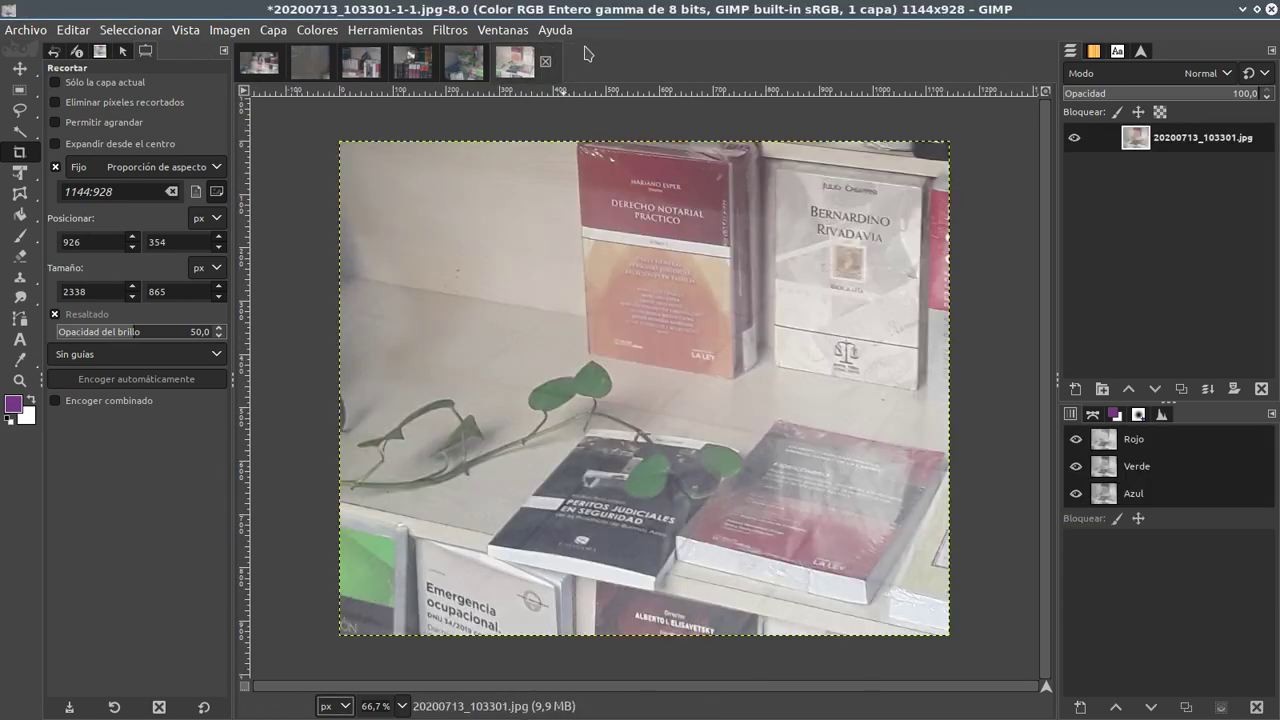
pyautogui.click(545, 61)
pyautogui.click(751, 447)
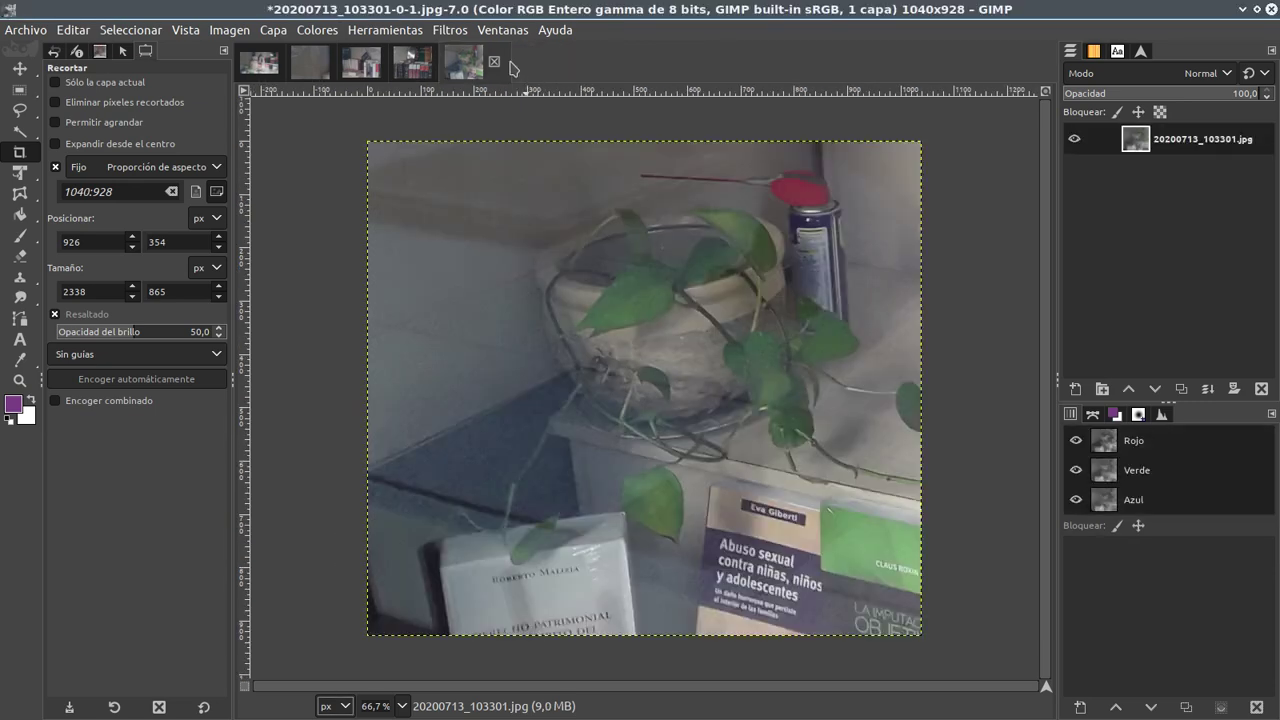
pyautogui.click(493, 61)
pyautogui.click(751, 447)
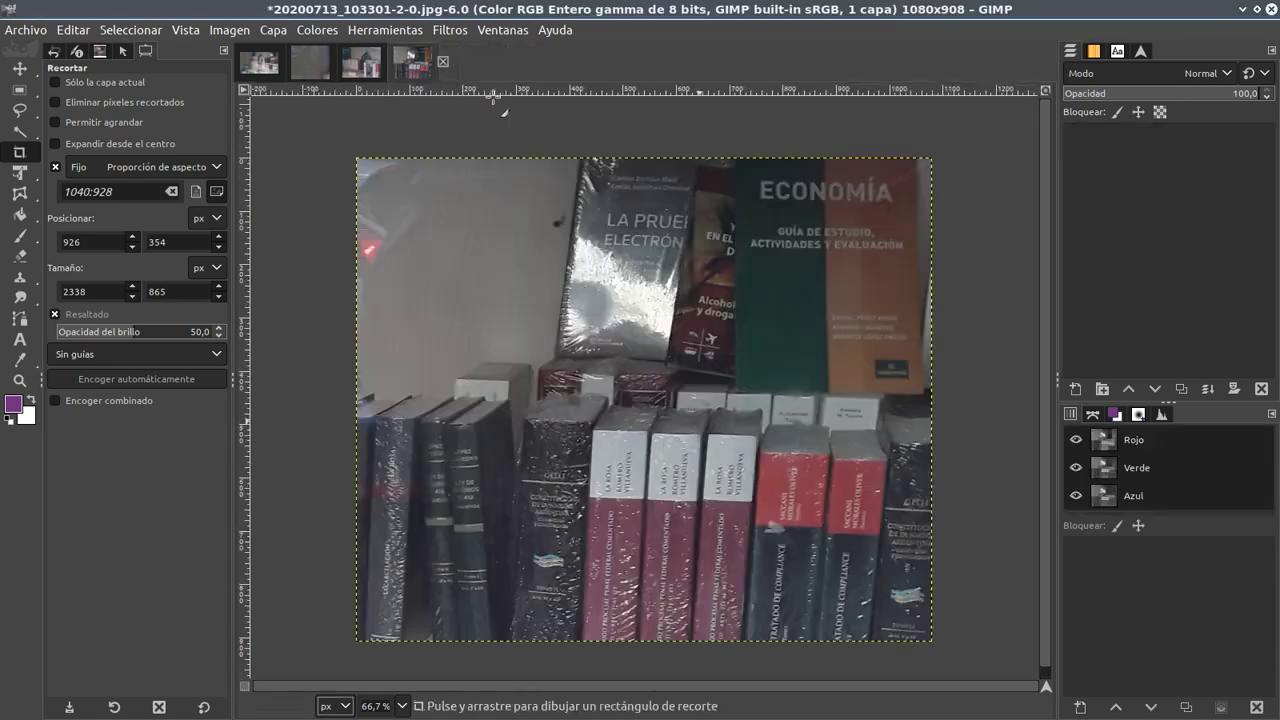
# Close pieces 2-0, 1-0 and 0-0 without saving, leaving only the original
pyautogui.click(443, 61)
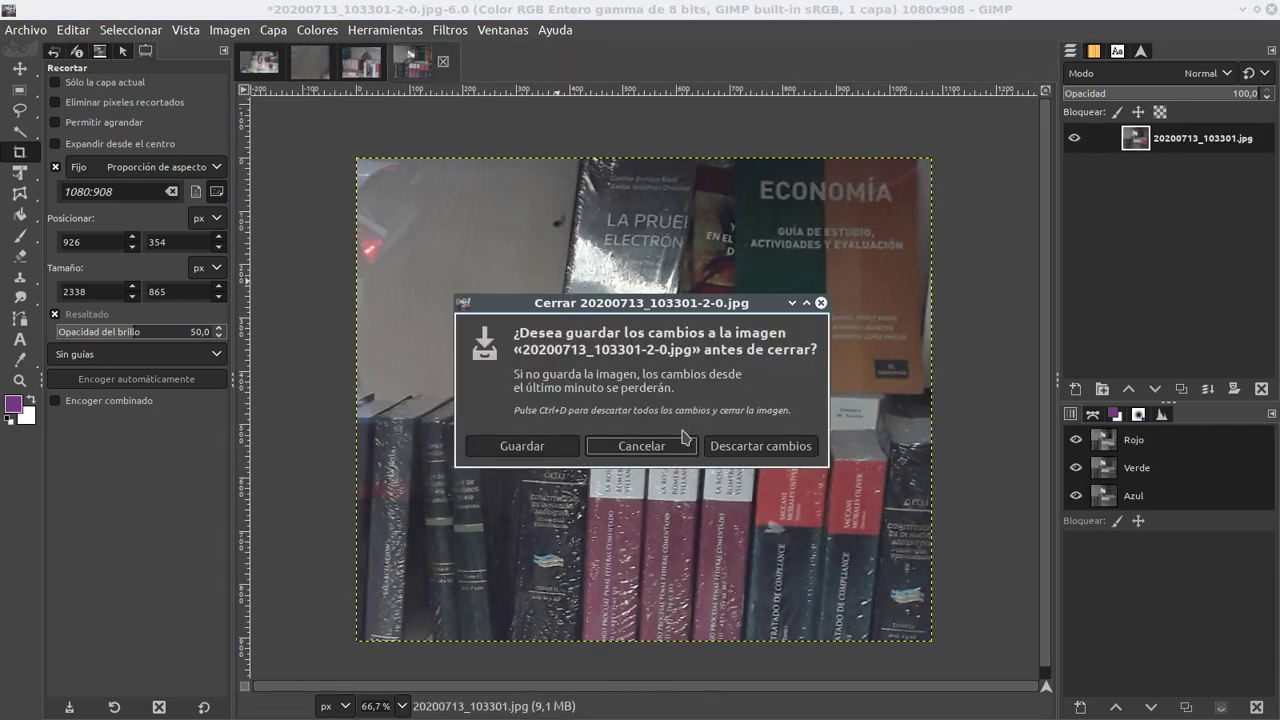
pyautogui.click(751, 446)
pyautogui.click(391, 61)
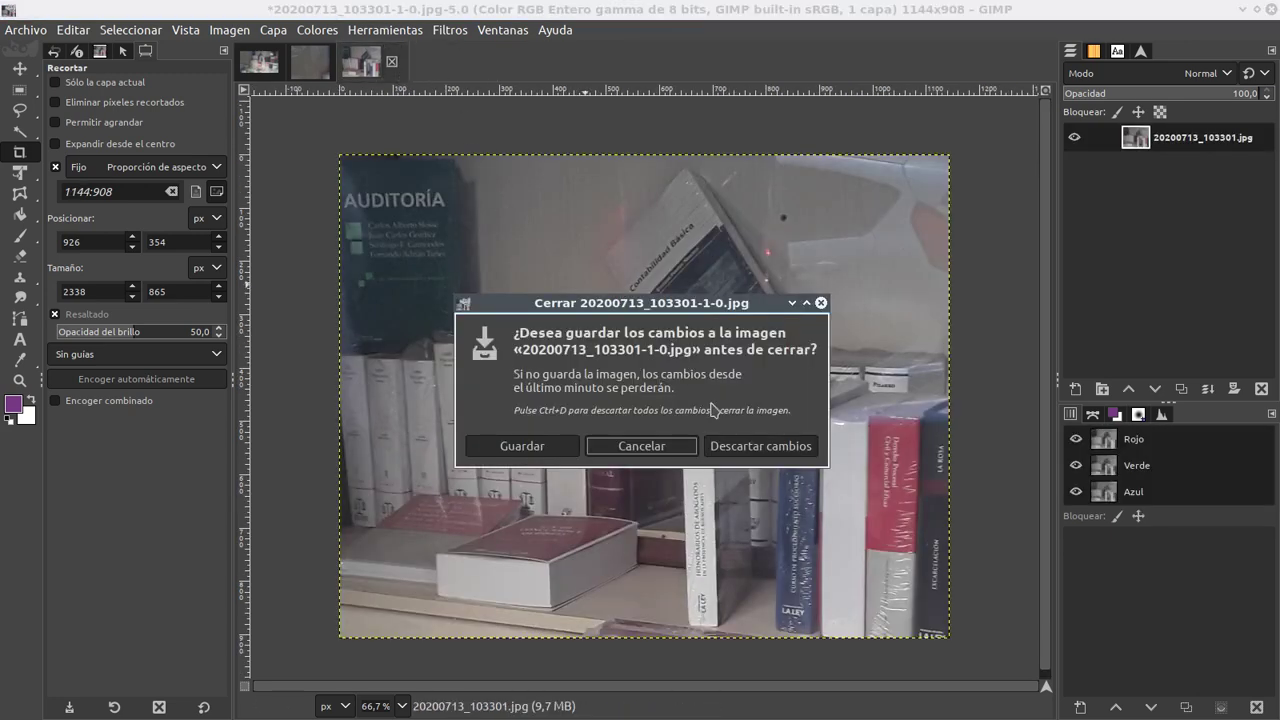
pyautogui.click(751, 446)
pyautogui.click(340, 61)
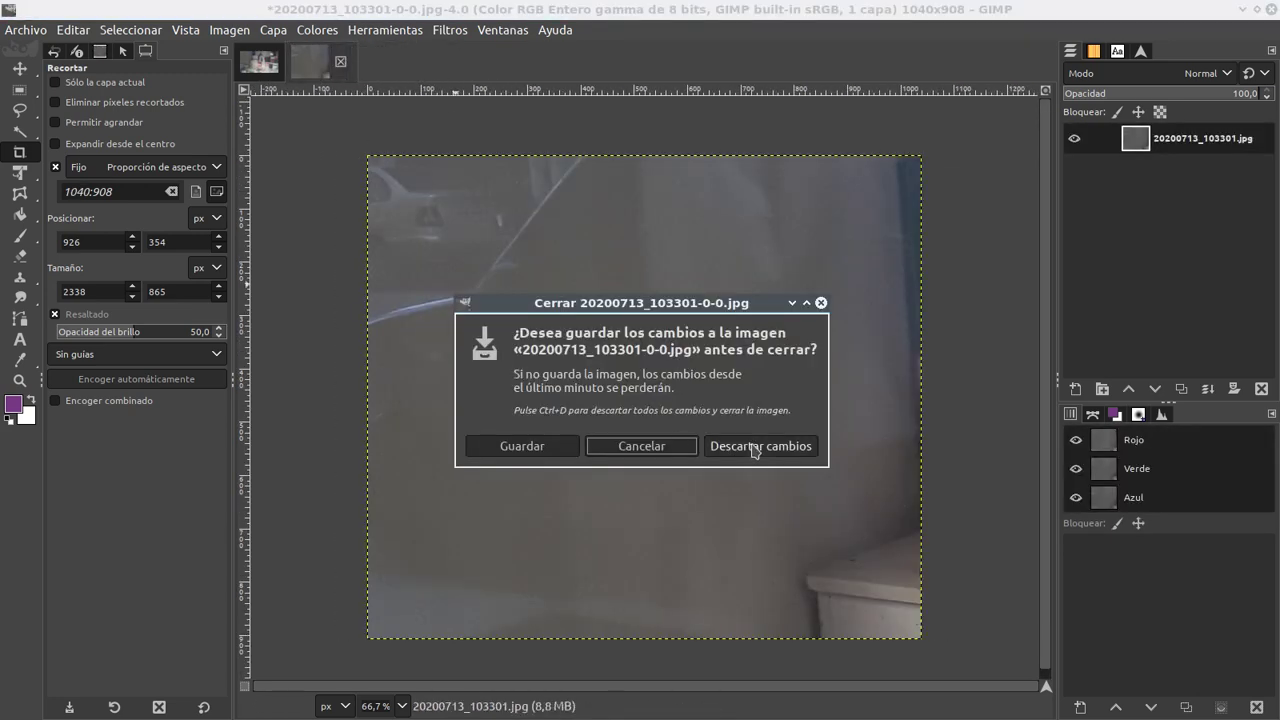
pyautogui.click(755, 446)
pyautogui.click(233, 34)
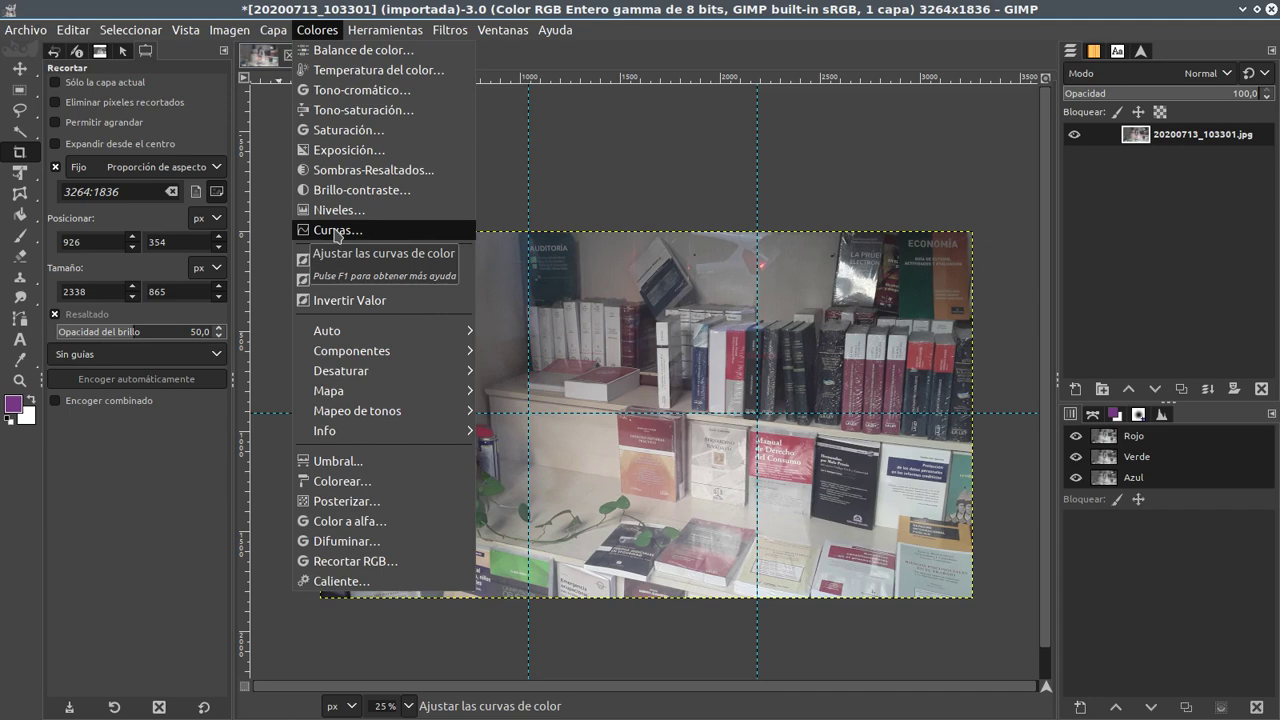
# In Curves, bend, invert and flatten the Value curve, then restore the straight diagonal
pyautogui.click(337, 231)
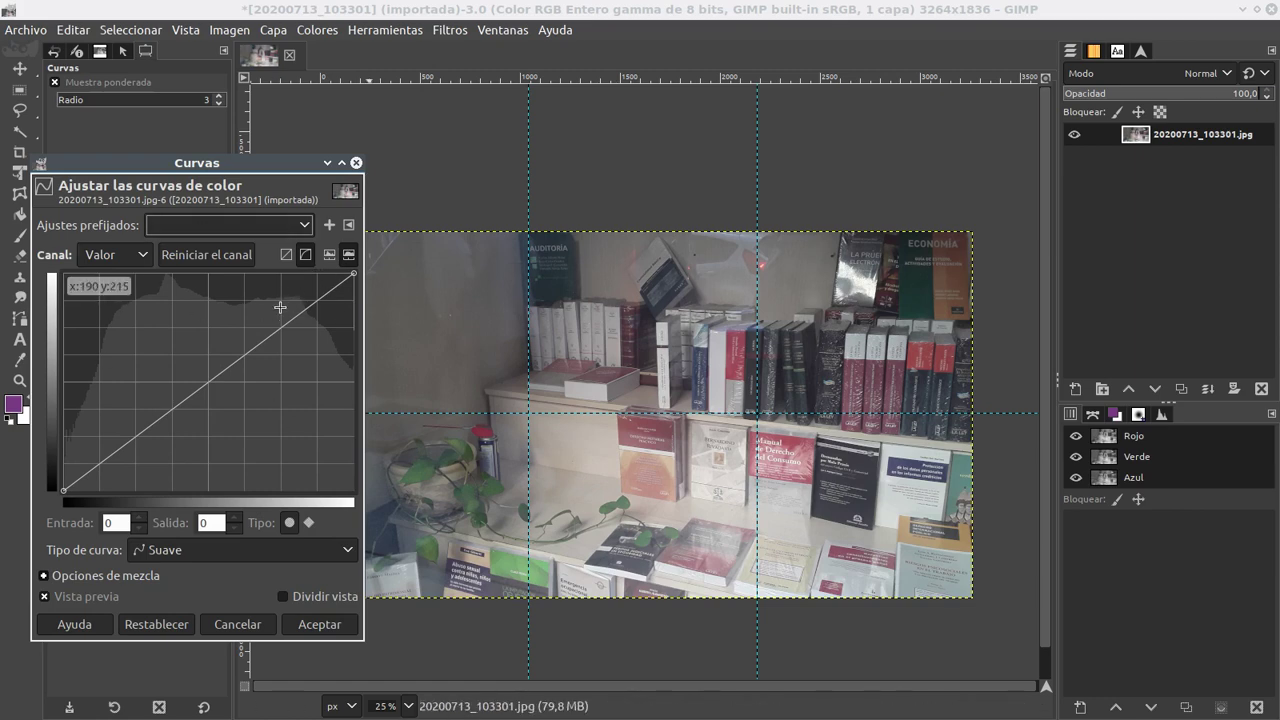
pyautogui.moveTo(762, 317); pyautogui.dragTo(817, 282)
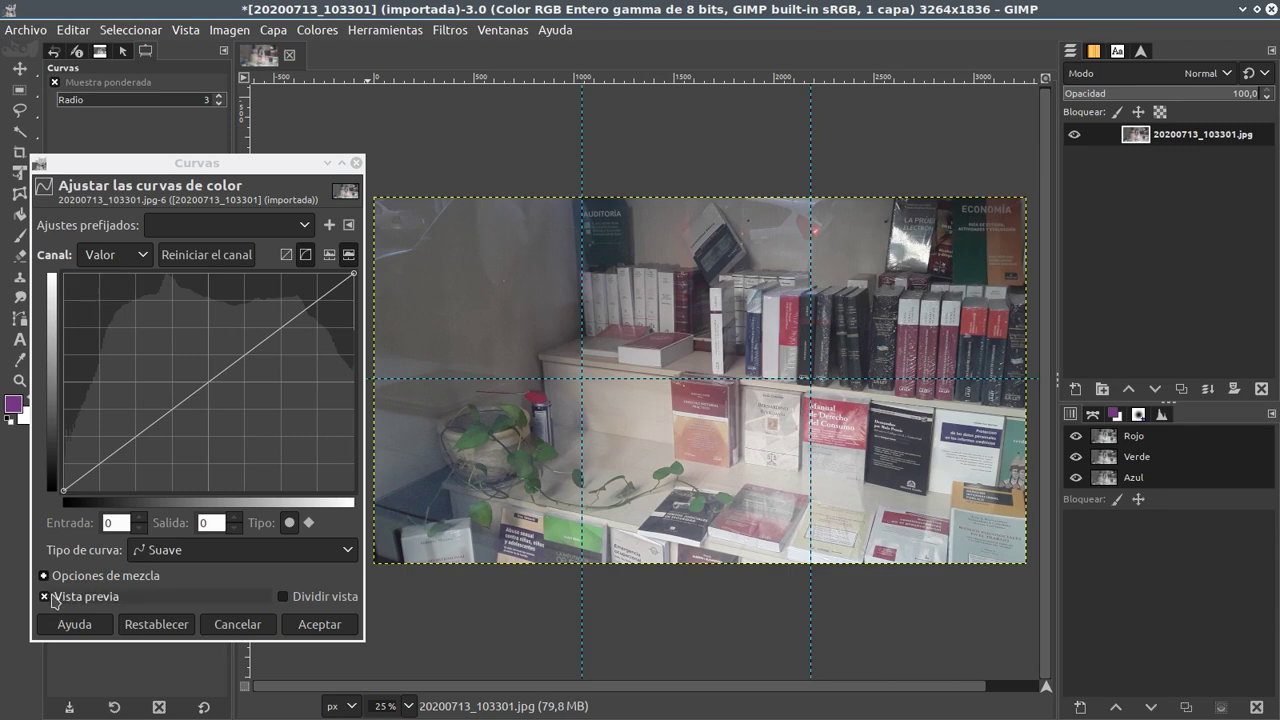
pyautogui.moveTo(194, 374)
pyautogui.mouseDown()
pyautogui.moveTo(216, 387)
pyautogui.moveTo(189, 352)
pyautogui.moveTo(210, 380)
pyautogui.moveTo(86, 470)
pyautogui.moveTo(46, 271)
pyautogui.mouseUp()
pyautogui.moveTo(352, 274); pyautogui.dragTo(354, 490)
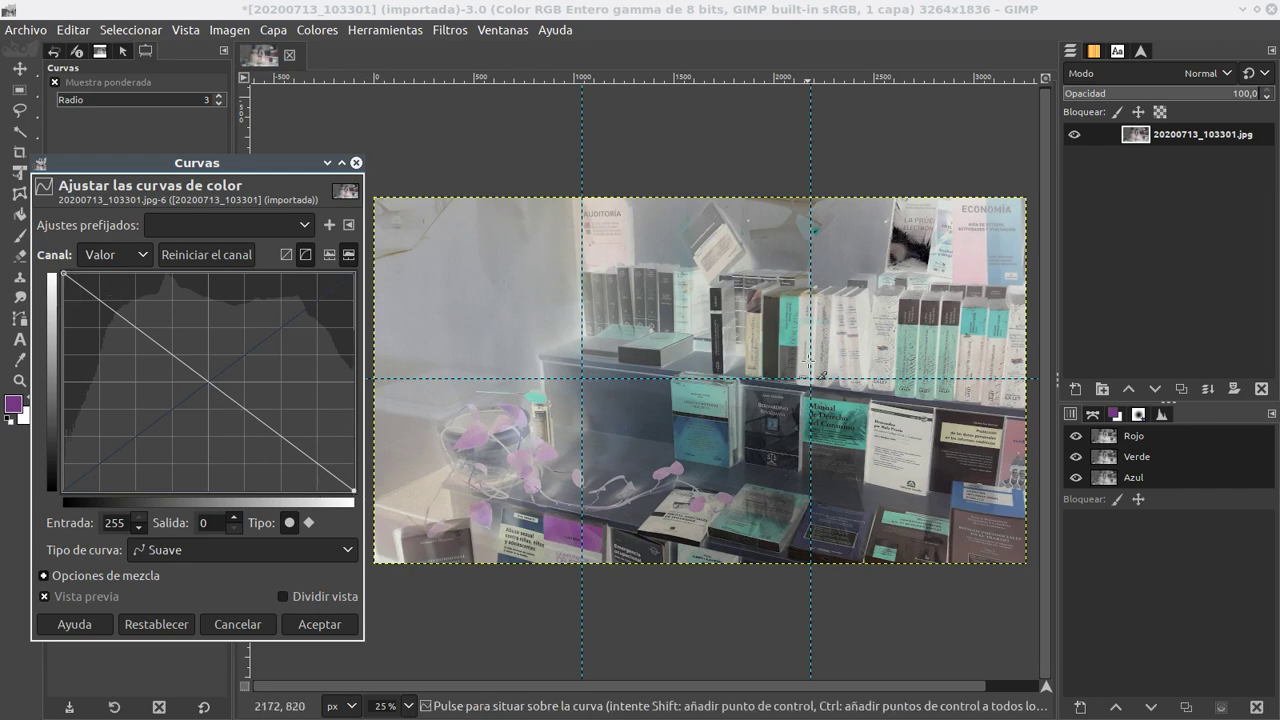
pyautogui.moveTo(62, 270); pyautogui.dragTo(62, 490)
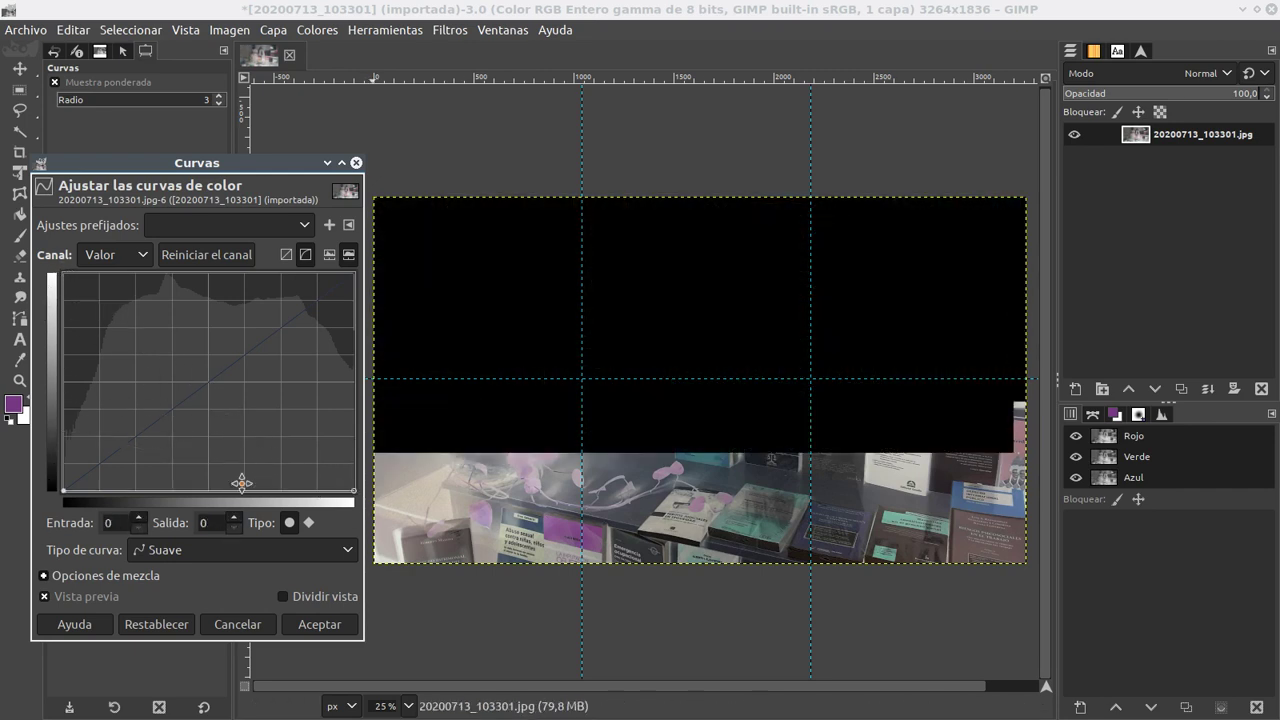
pyautogui.moveTo(354, 490); pyautogui.dragTo(354, 416)
pyautogui.moveTo(349, 358); pyautogui.dragTo(354, 274)
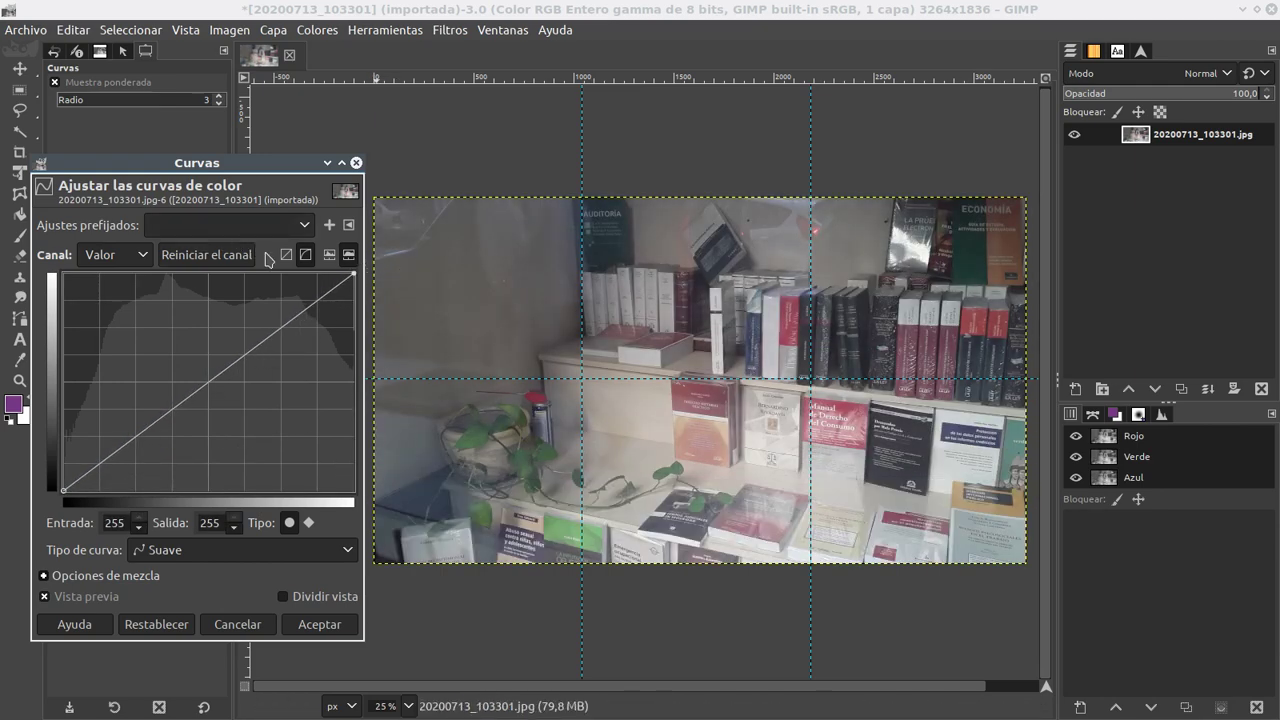
# Try an S-curve with darker shadows and brighter highlights, then reset the curve
pyautogui.click(350, 274)
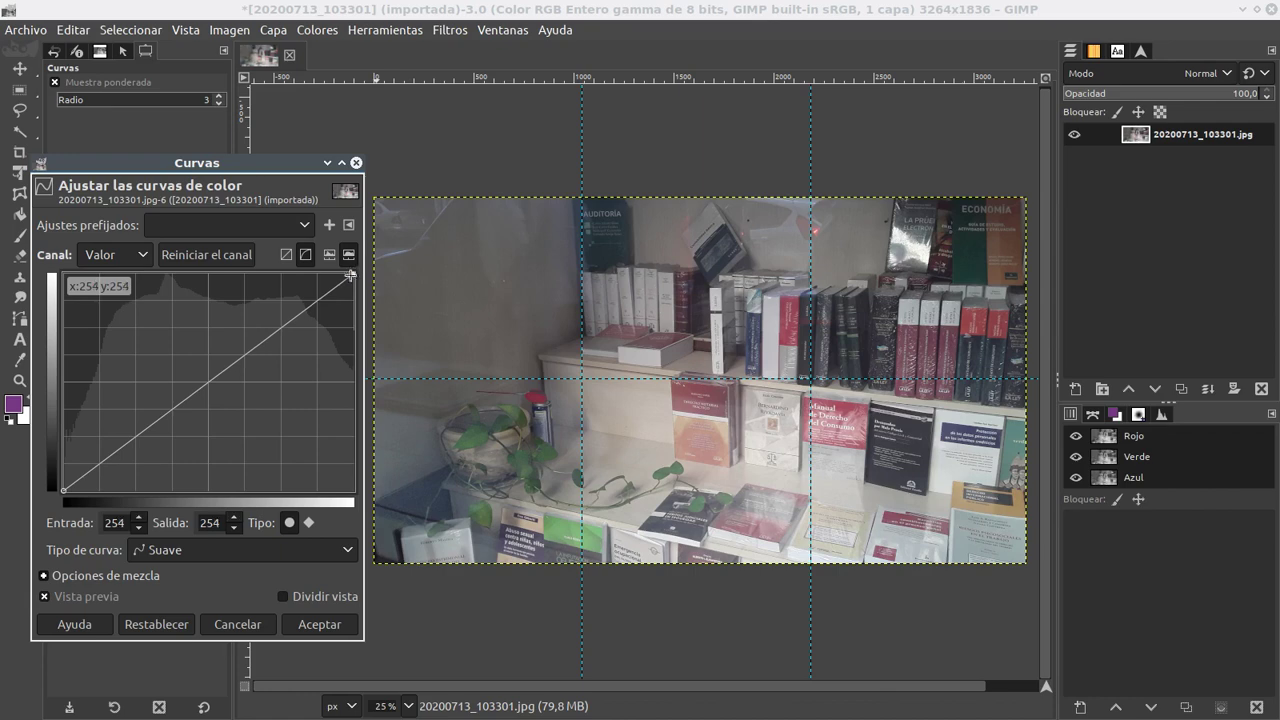
pyautogui.moveTo(154, 421); pyautogui.dragTo(142, 449)
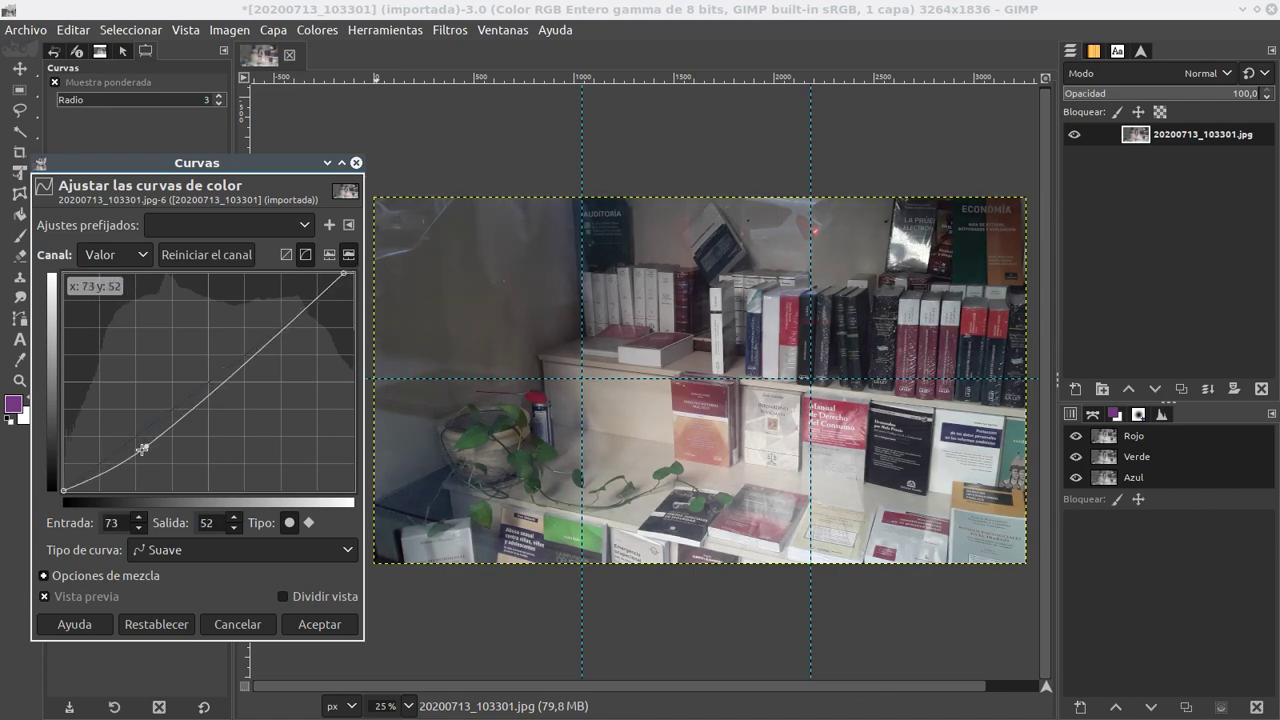
pyautogui.moveTo(292, 325); pyautogui.dragTo(296, 297)
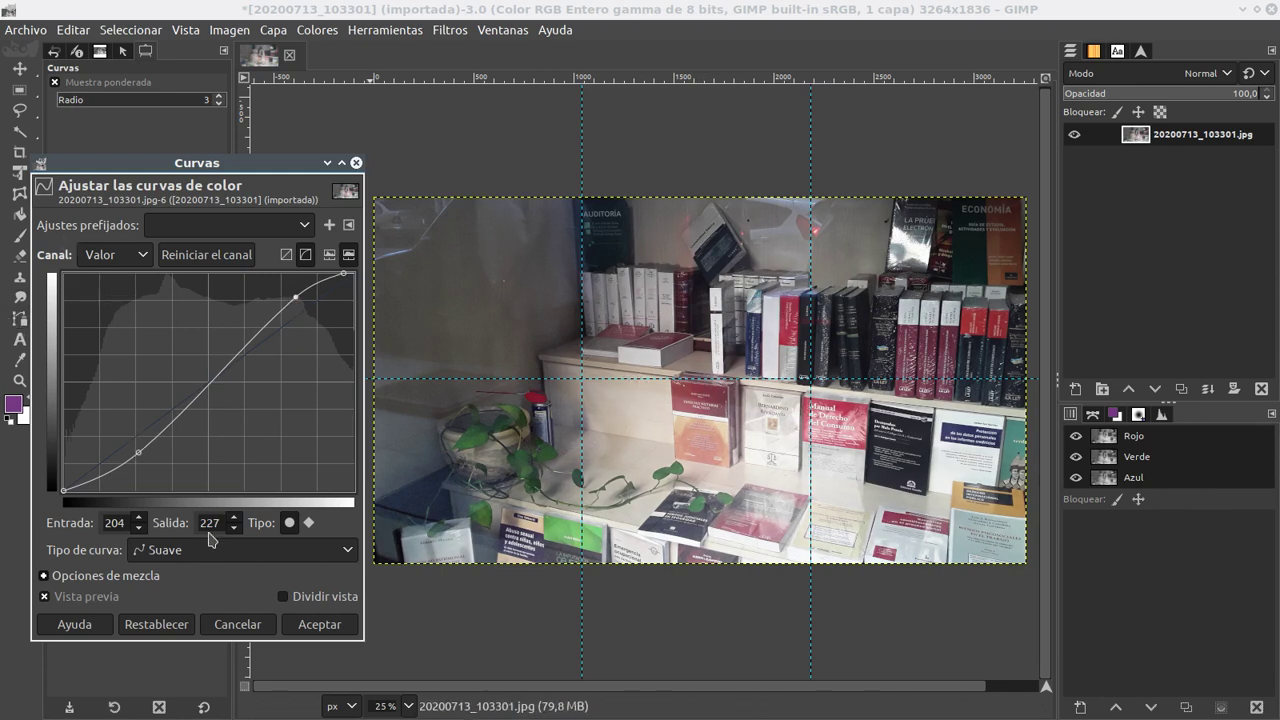
pyautogui.click(178, 626)
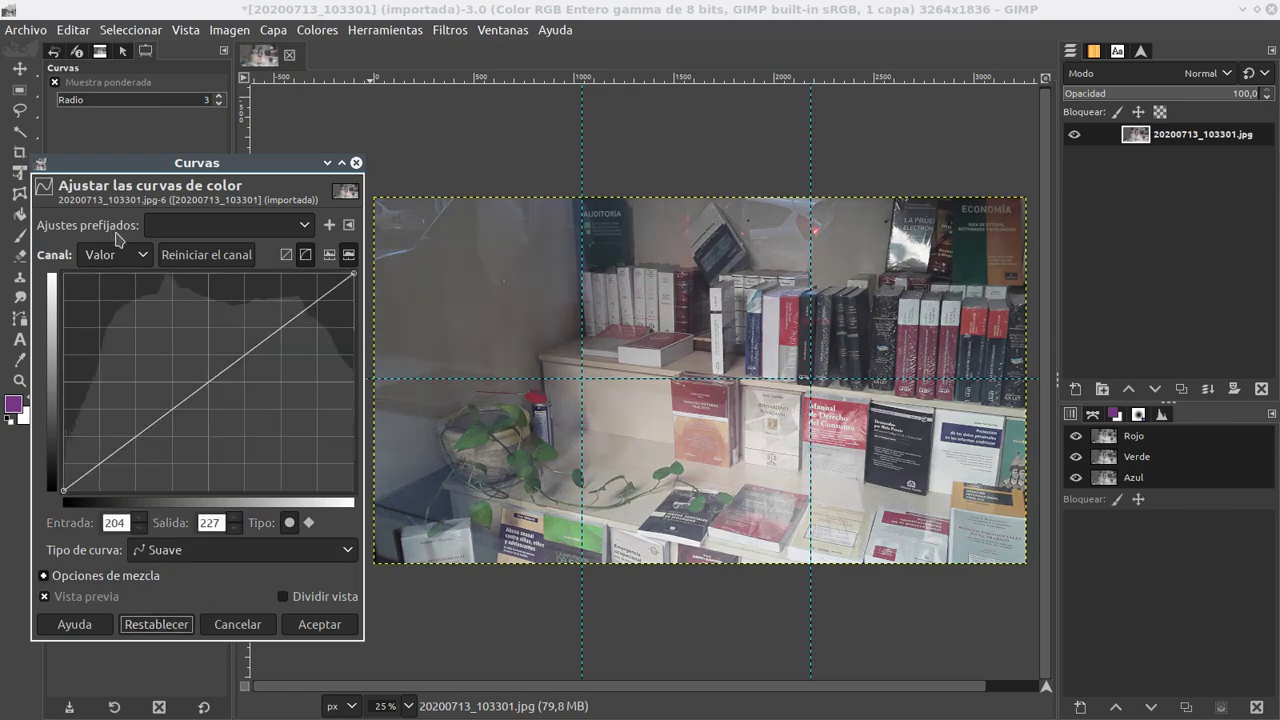
# Try bending the red curve upward and lowering the blue curve
pyautogui.click(132, 256)
pyautogui.click(132, 276)
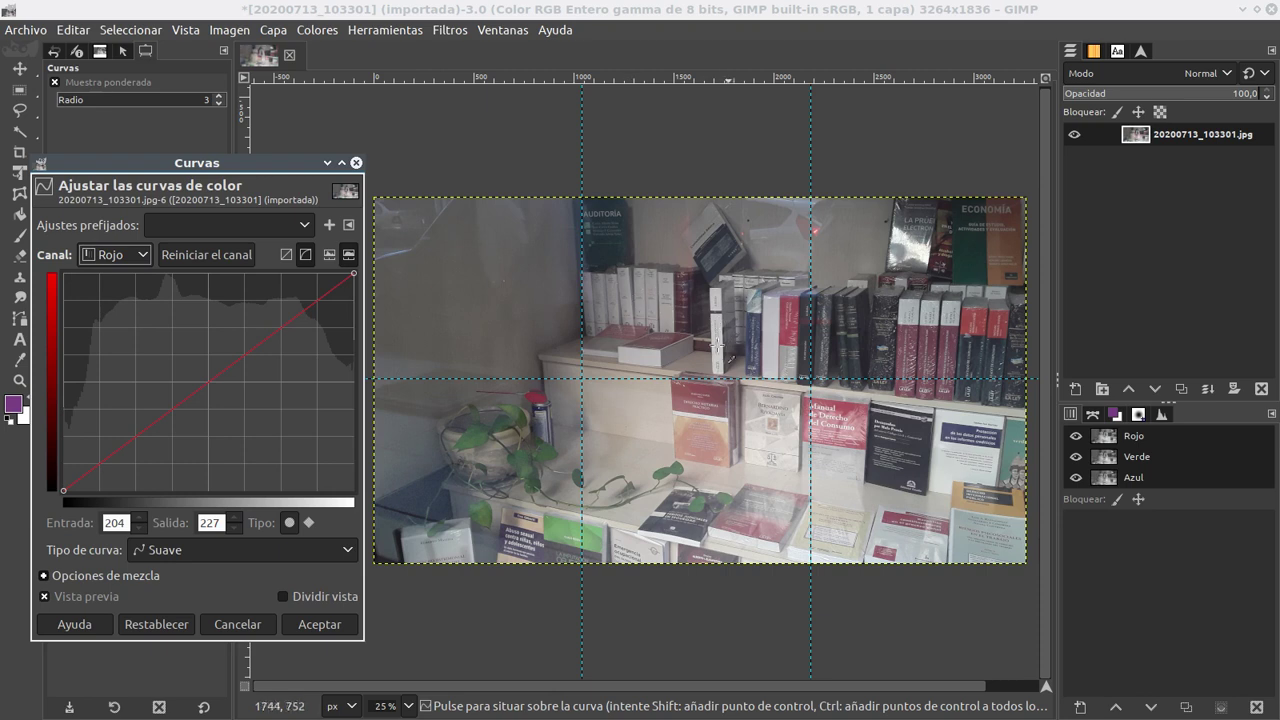
pyautogui.click(613, 338)
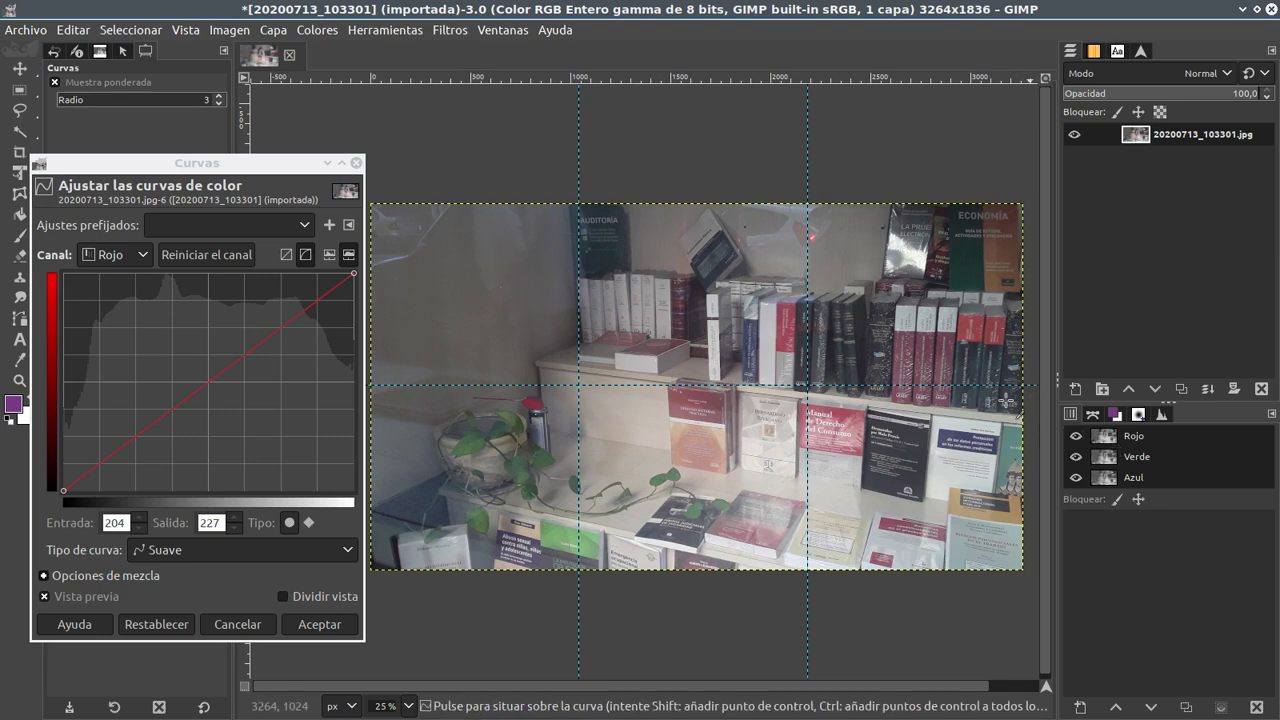
pyautogui.moveTo(209, 382)
pyautogui.mouseDown()
pyautogui.moveTo(209, 362)
pyautogui.moveTo(220, 380)
pyautogui.mouseUp()
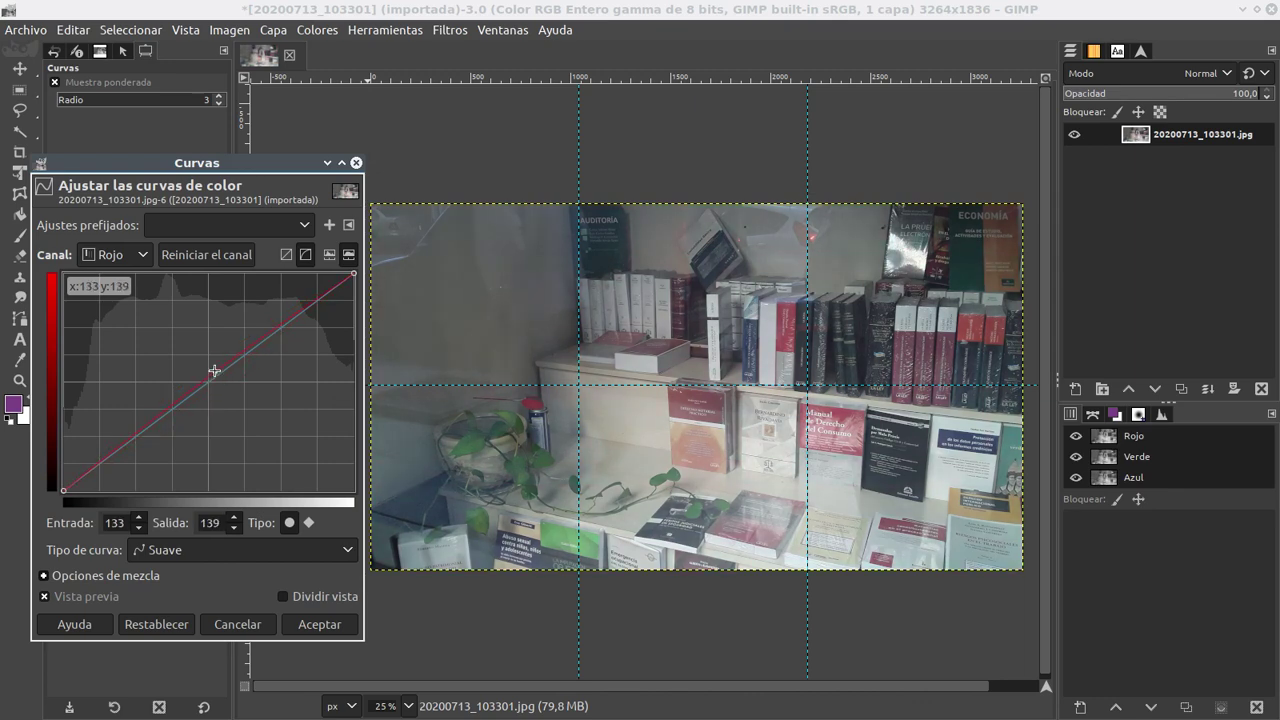
pyautogui.click(125, 255)
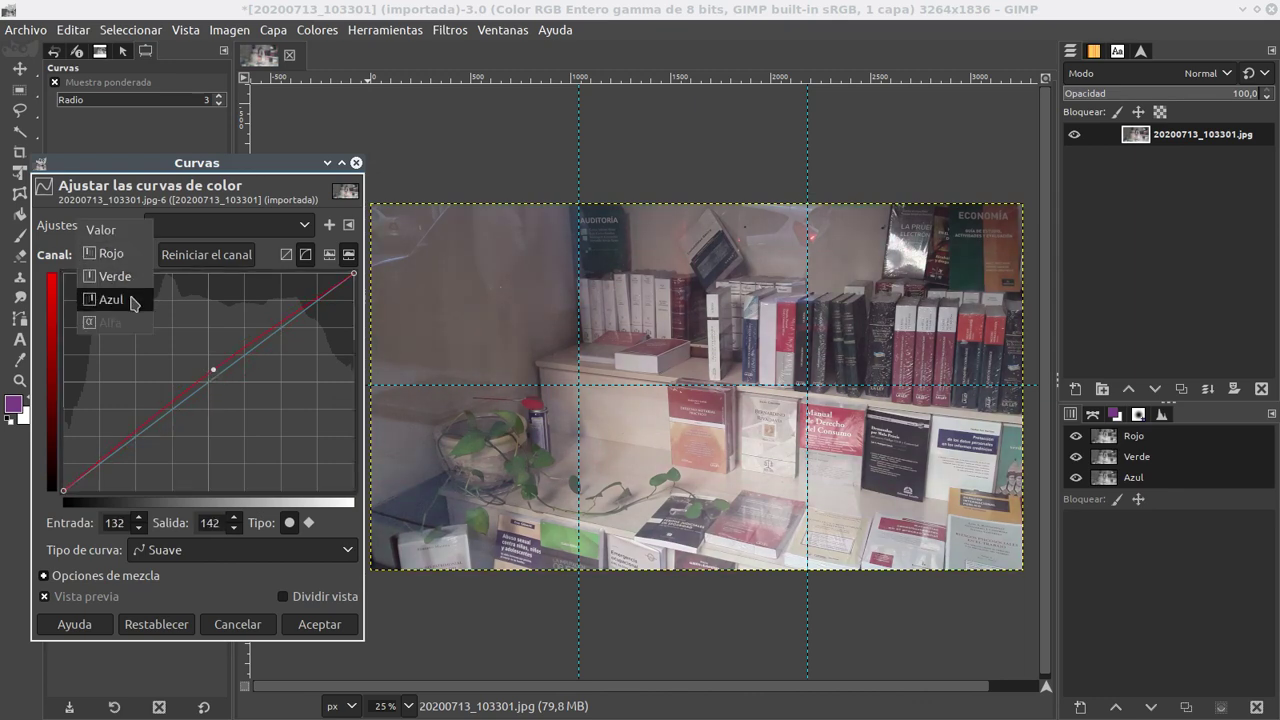
pyautogui.click(118, 296)
pyautogui.moveTo(226, 353); pyautogui.dragTo(232, 375)
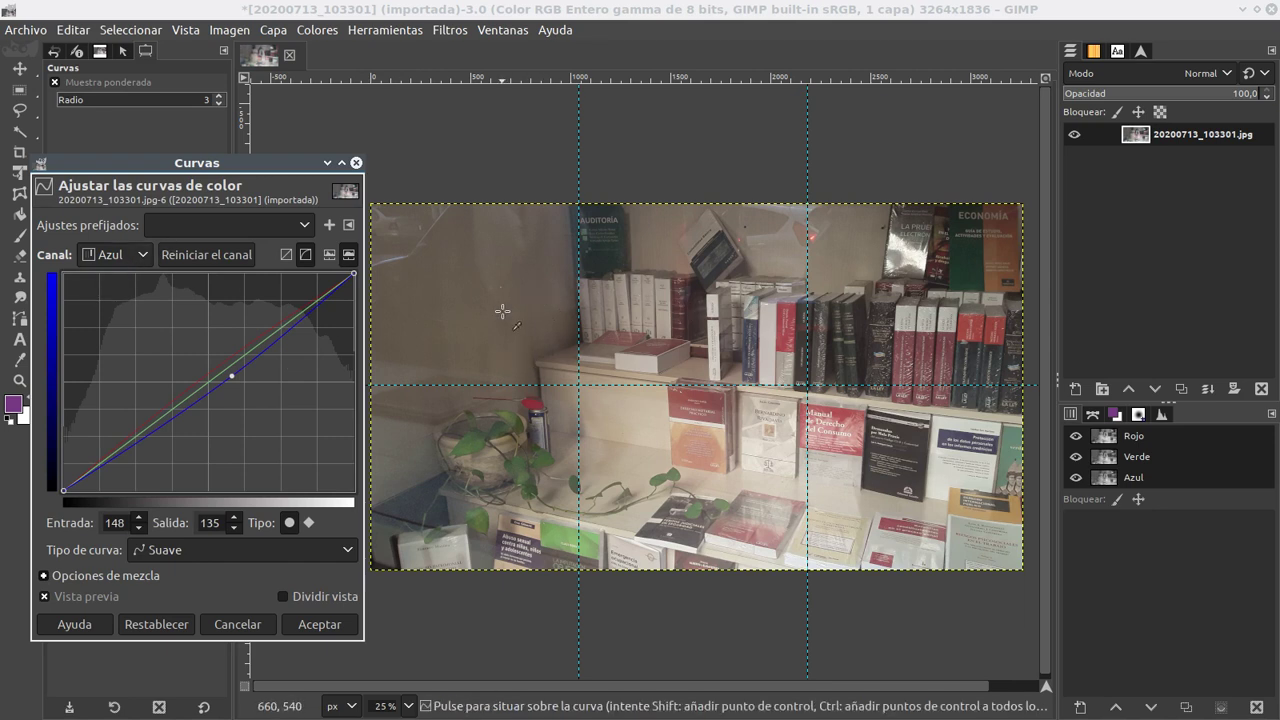
# Lower the green channel curve, bringing its middle point down to output 137
pyautogui.click(115, 254)
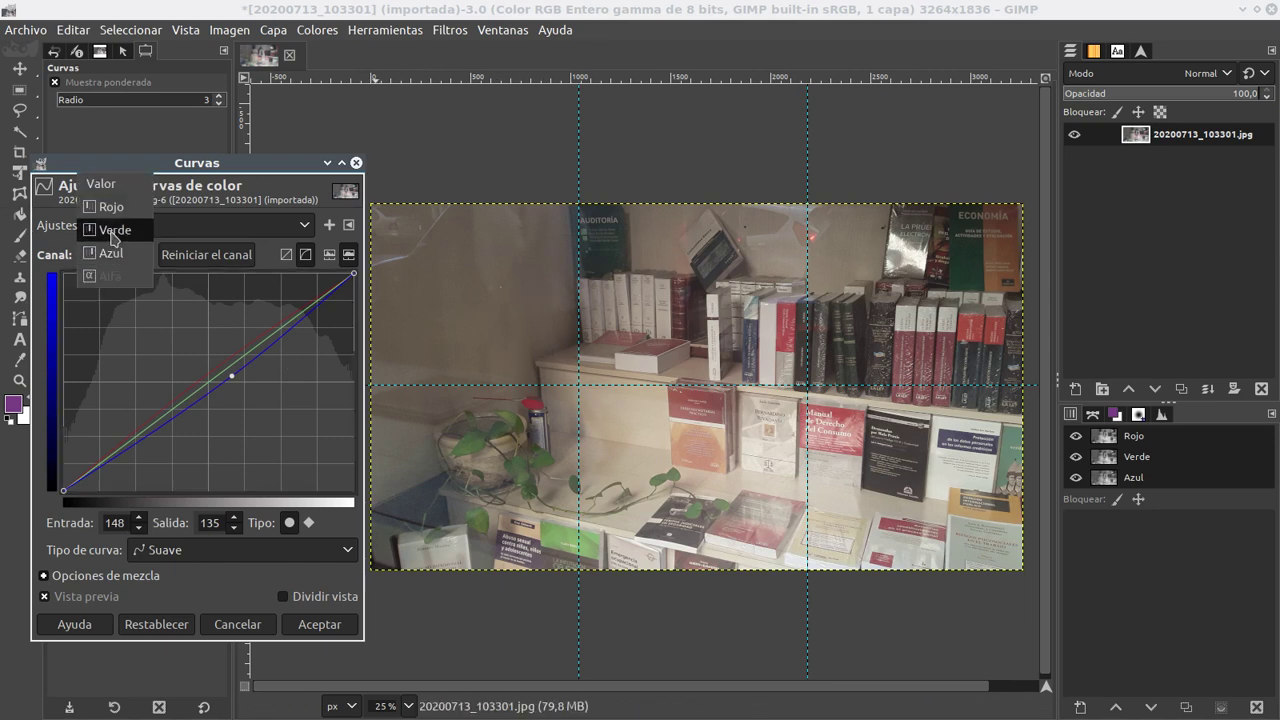
pyautogui.click(115, 230)
pyautogui.moveTo(242, 356); pyautogui.dragTo(242, 363)
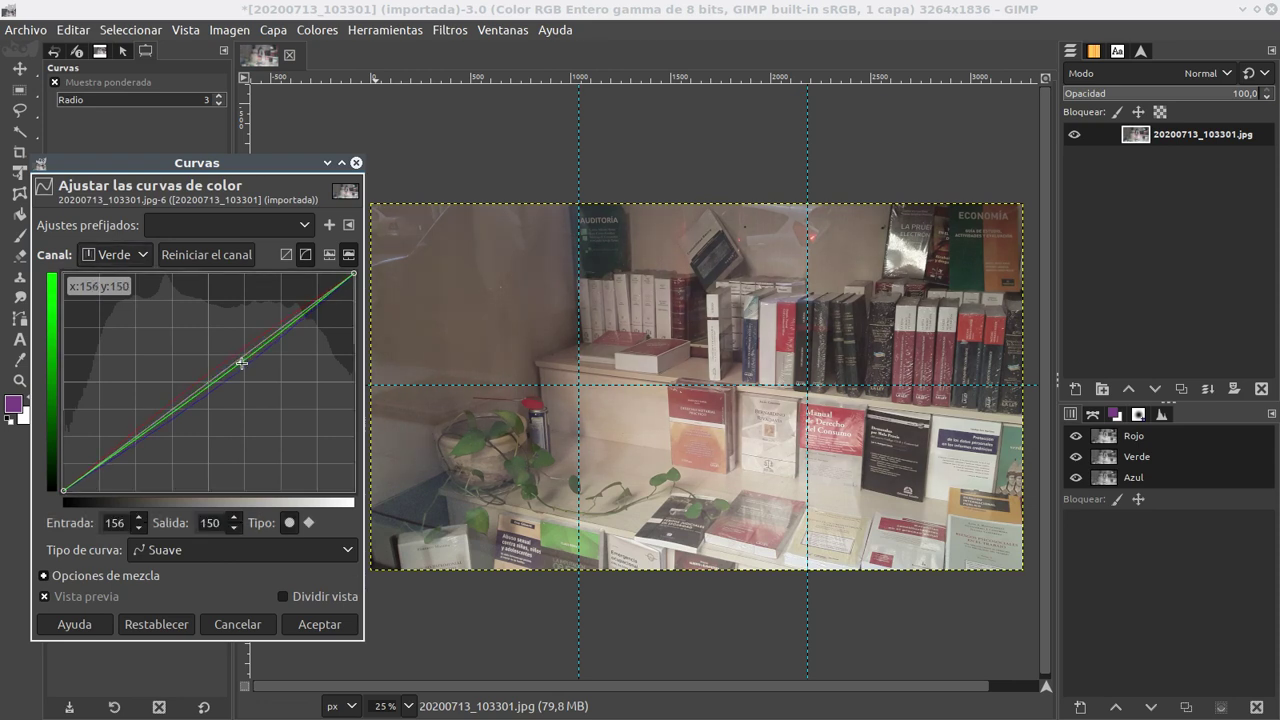
pyautogui.click(149, 421)
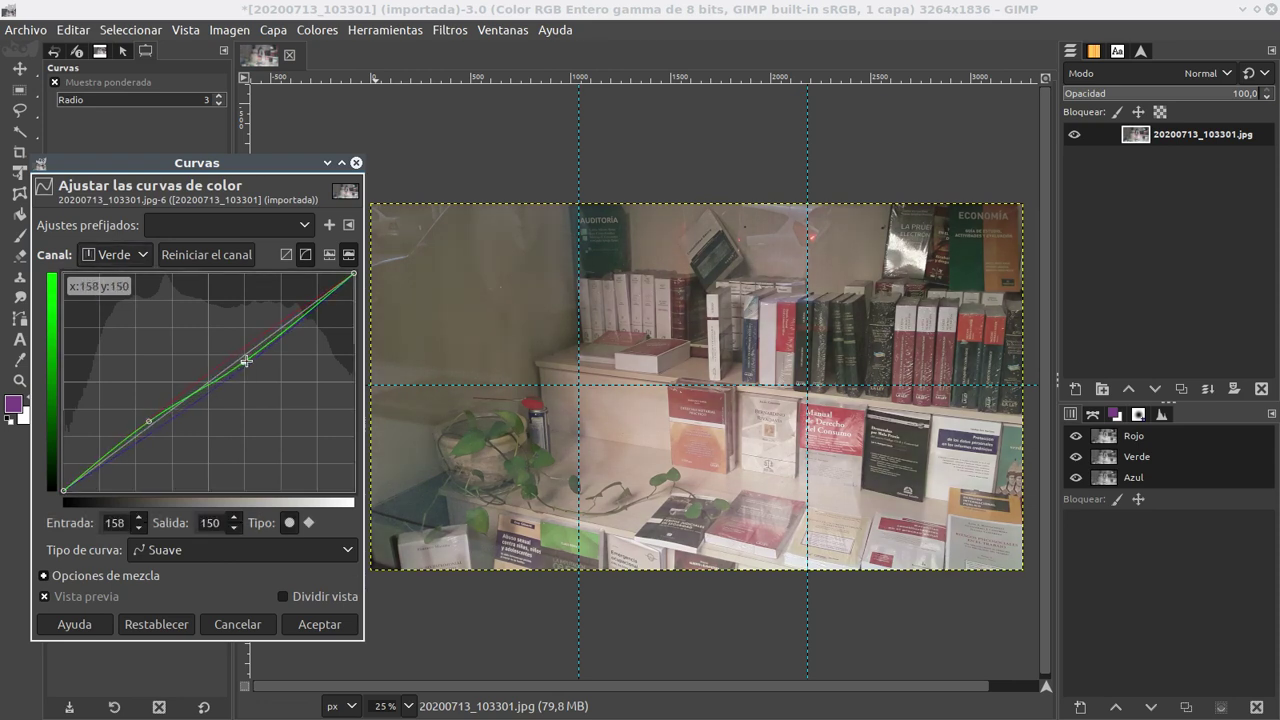
pyautogui.moveTo(242, 363); pyautogui.dragTo(250, 360)
pyautogui.moveTo(149, 420); pyautogui.dragTo(150, 420)
pyautogui.click(319, 314)
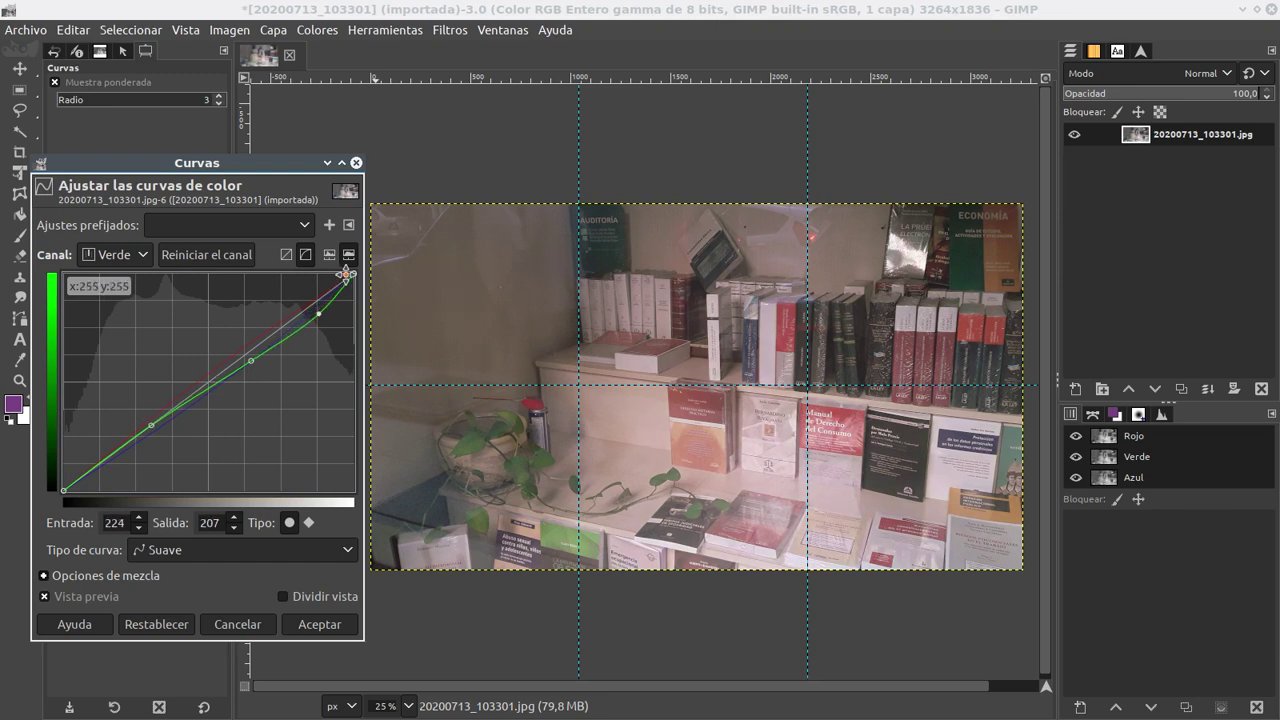
pyautogui.moveTo(345, 272); pyautogui.dragTo(350, 285)
pyautogui.moveTo(248, 358); pyautogui.dragTo(252, 363)
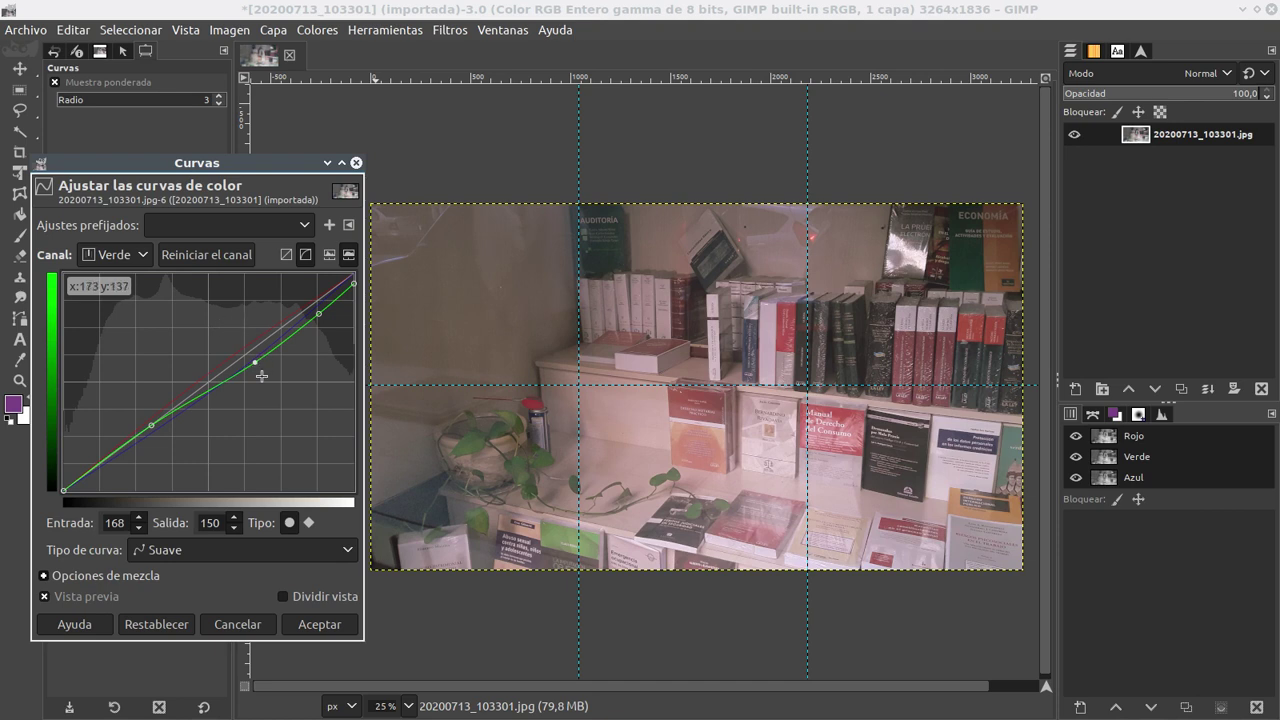
pyautogui.moveTo(255, 361); pyautogui.dragTo(243, 361)
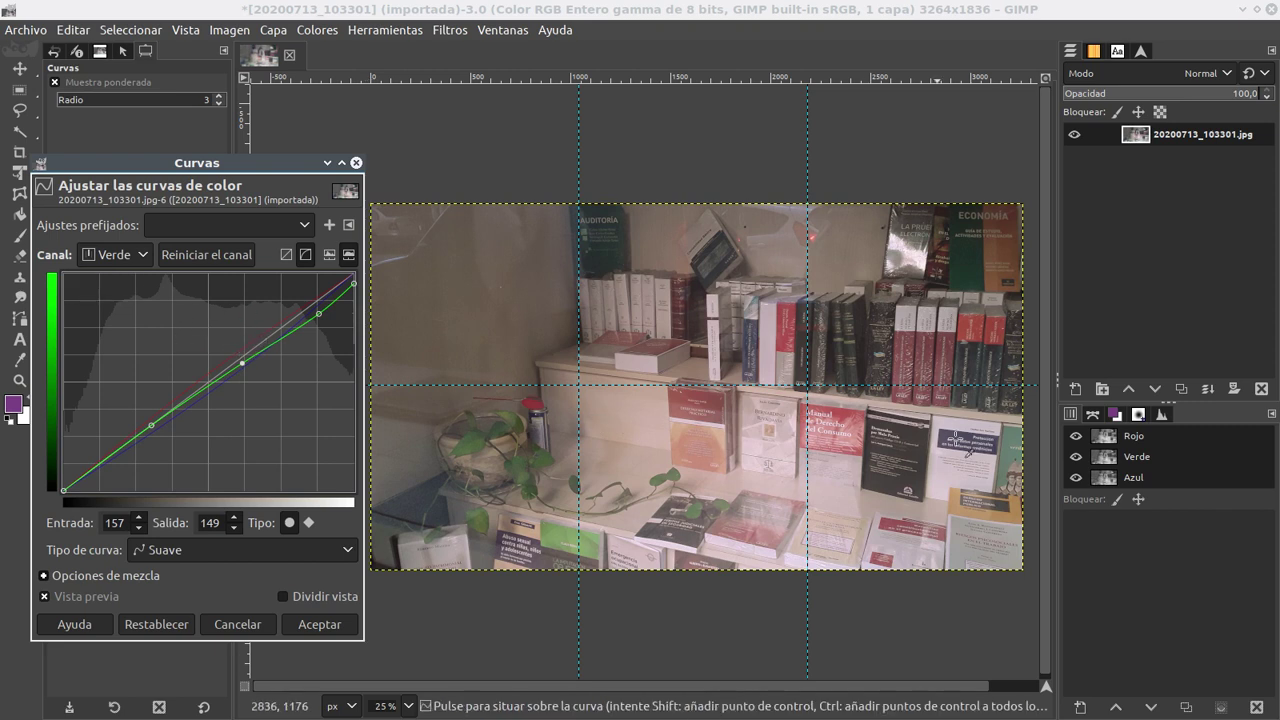
pyautogui.press('Down')
pyautogui.press('Down')
pyautogui.press('Down')
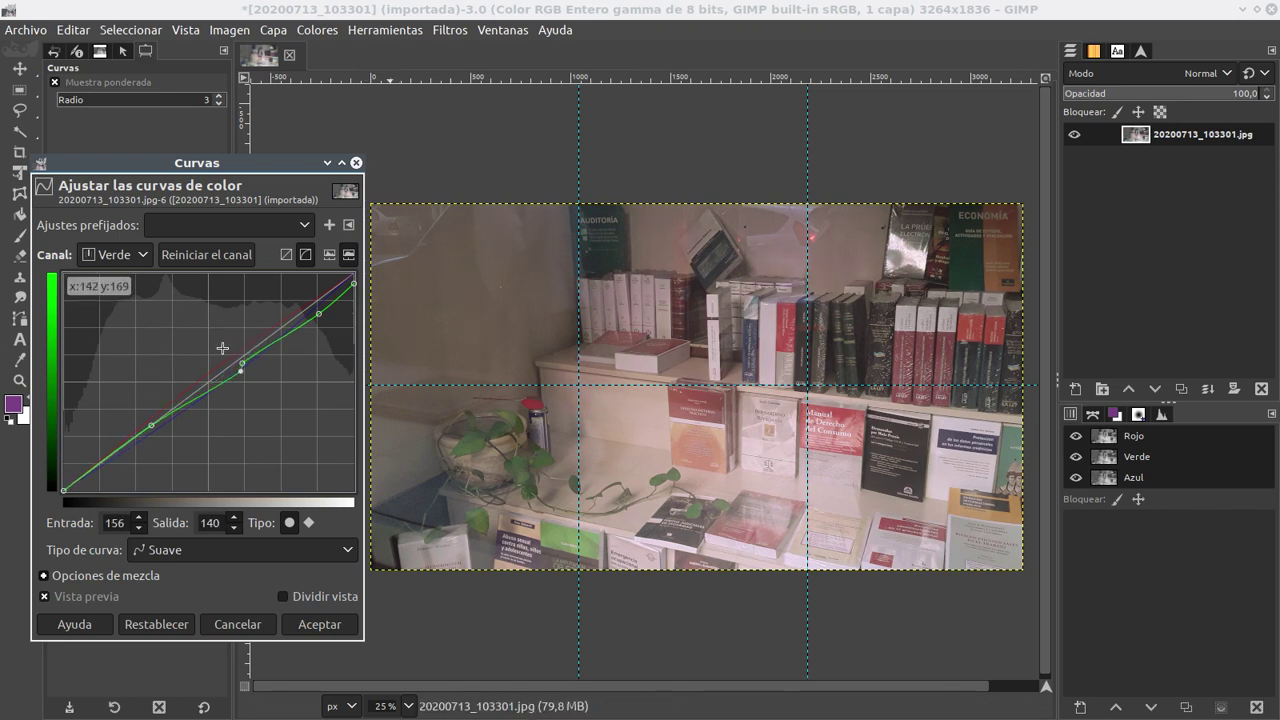
pyautogui.press('Down')
pyautogui.press('Down')
pyautogui.press('Down')
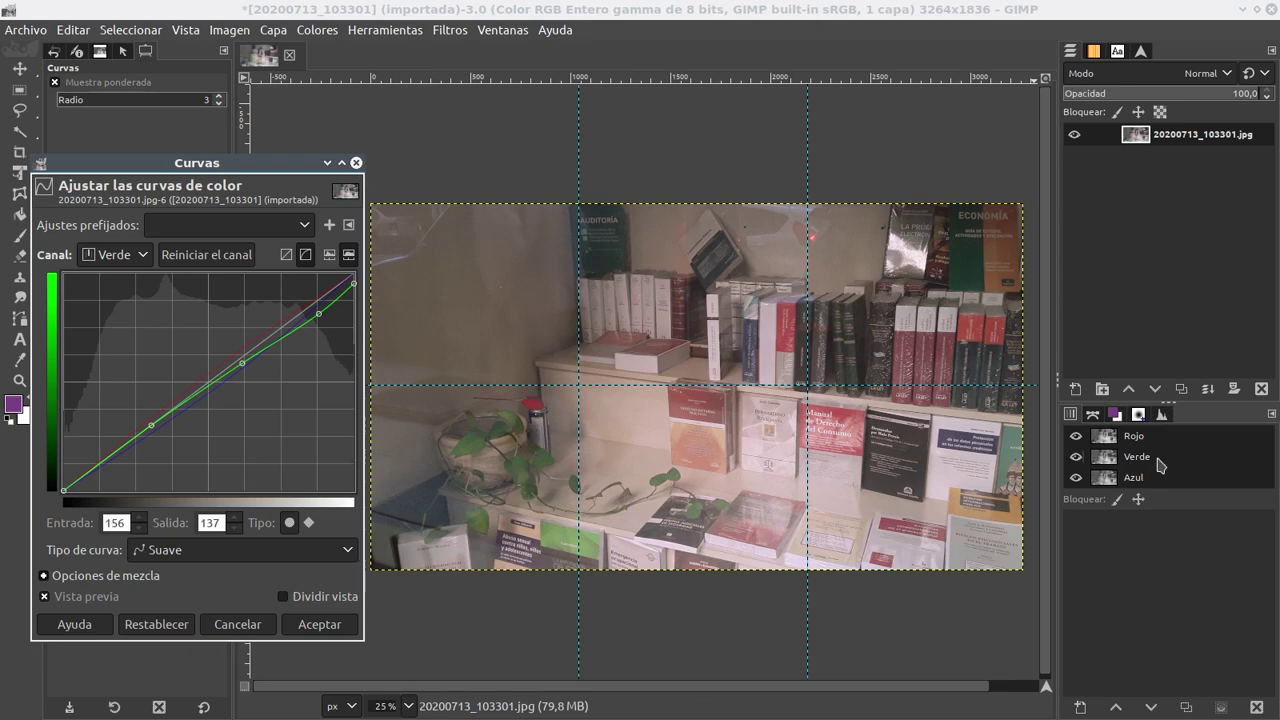
# Preview only the red channel and bow the red curve's middle point to 128/150
pyautogui.click(1076, 456)
pyautogui.click(1076, 477)
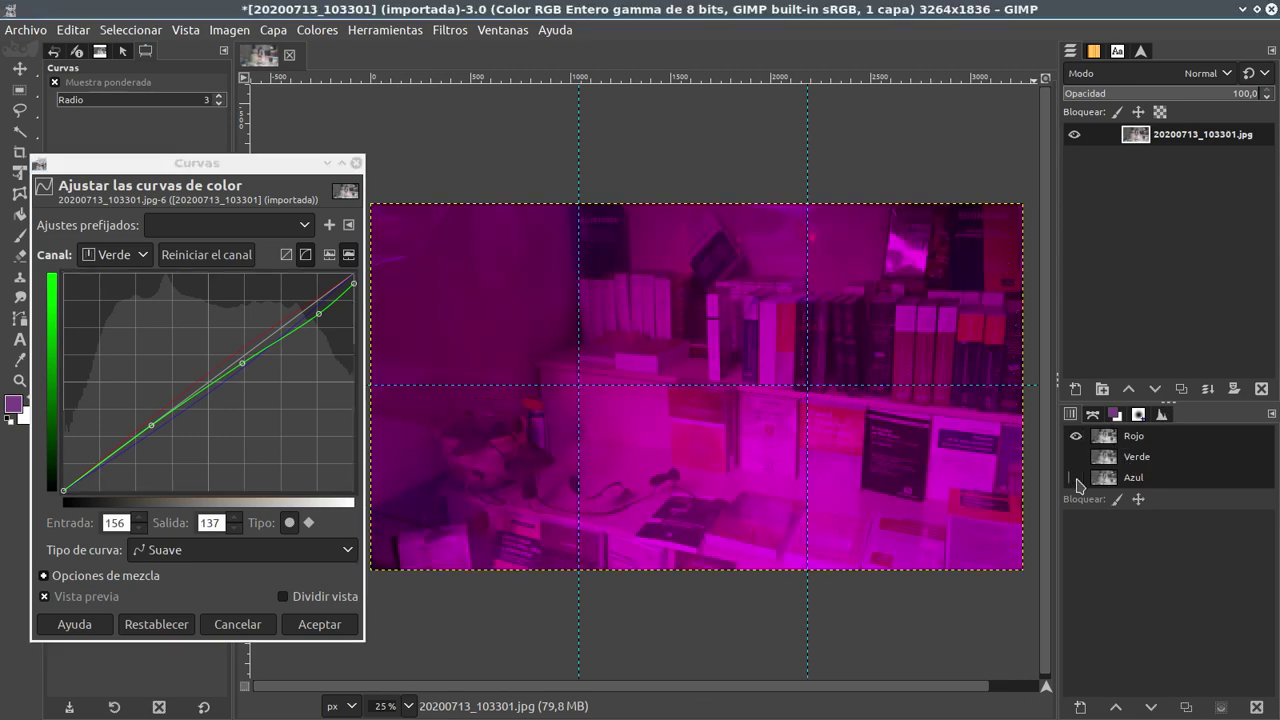
pyautogui.click(106, 256)
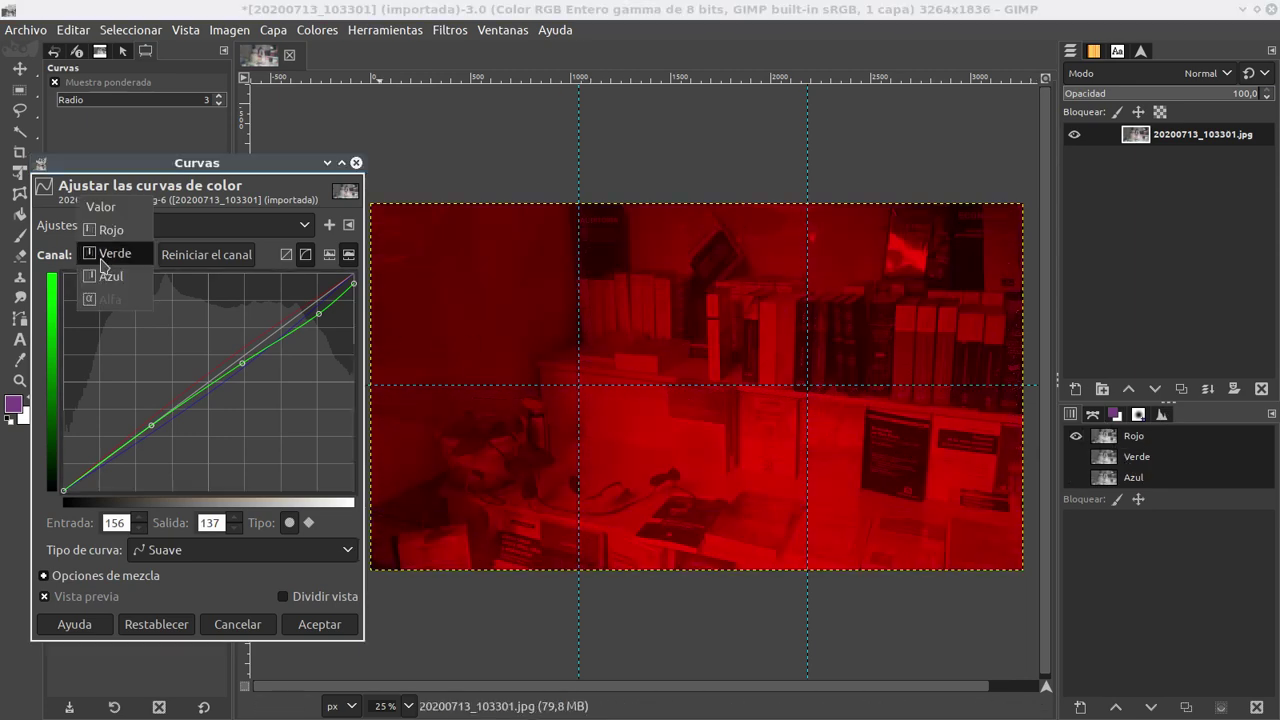
pyautogui.click(111, 229)
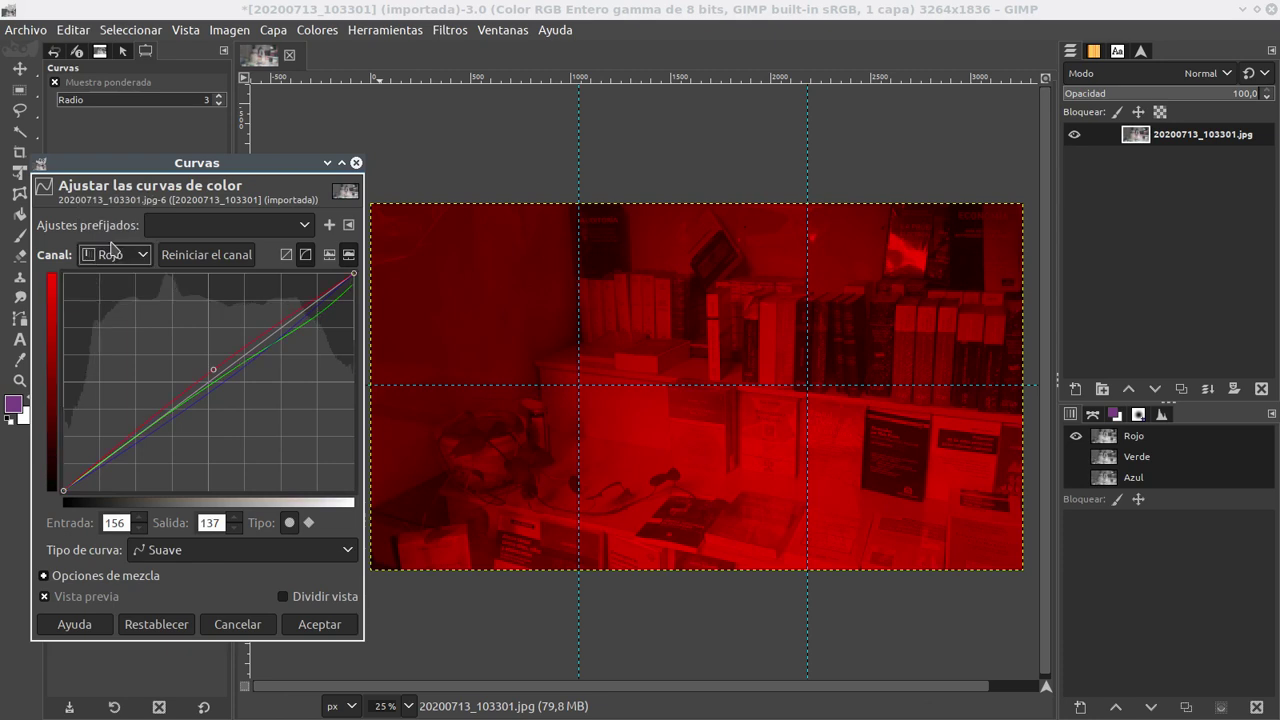
pyautogui.click(343, 272)
pyautogui.click(206, 359)
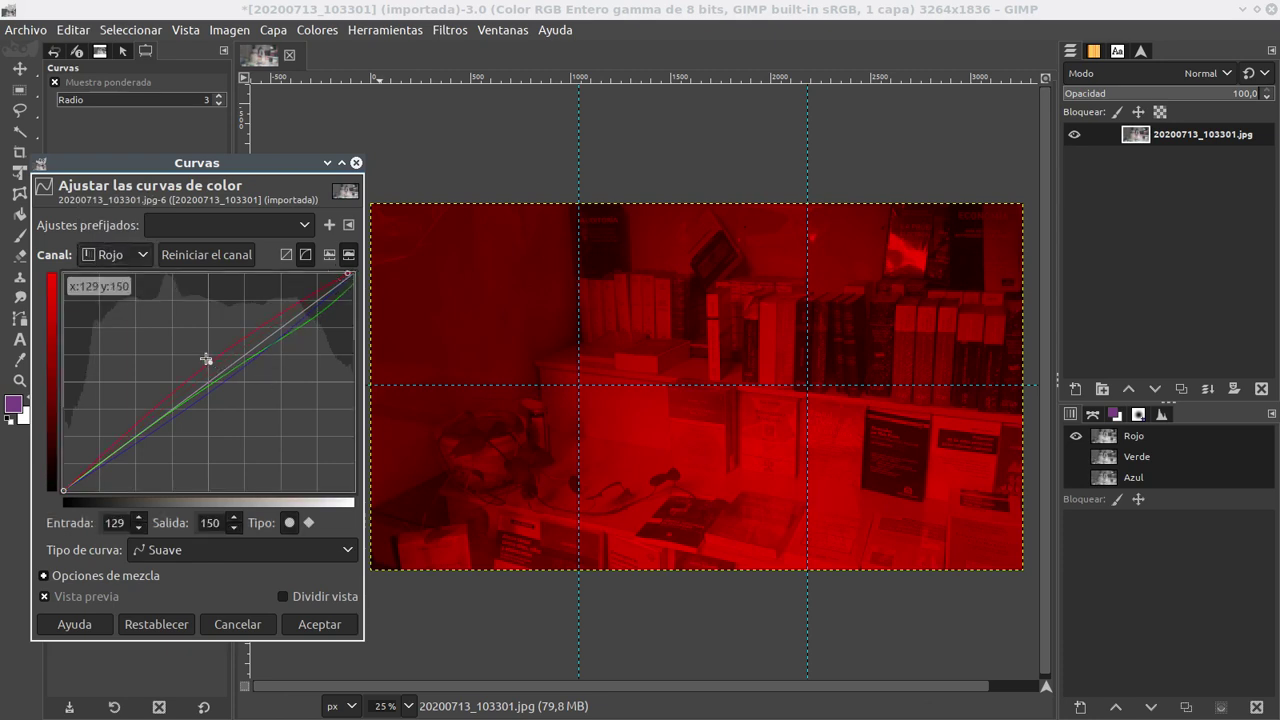
pyautogui.moveTo(205, 355); pyautogui.dragTo(208, 361)
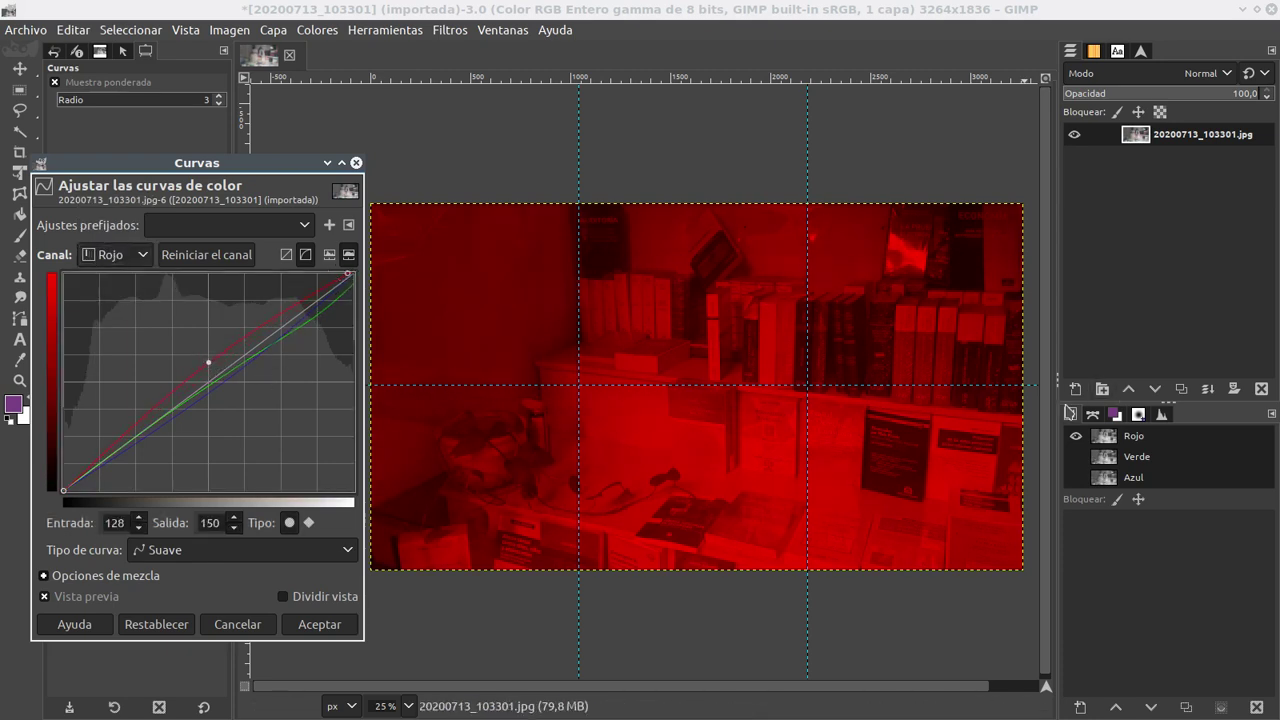
# Preview the green channel and nudge the green curve's middle point to 160/147
pyautogui.click(1075, 437)
pyautogui.click(1075, 457)
pyautogui.click(118, 254)
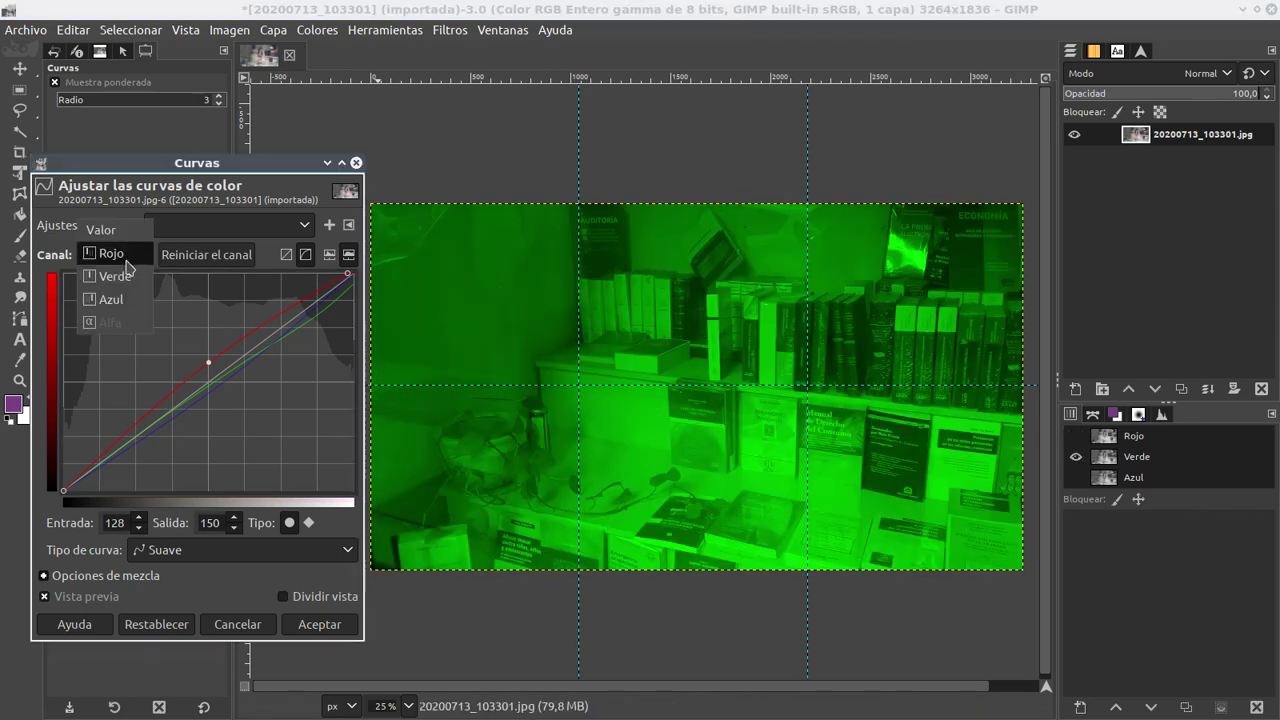
pyautogui.click(120, 276)
pyautogui.moveTo(242, 363); pyautogui.dragTo(245, 365)
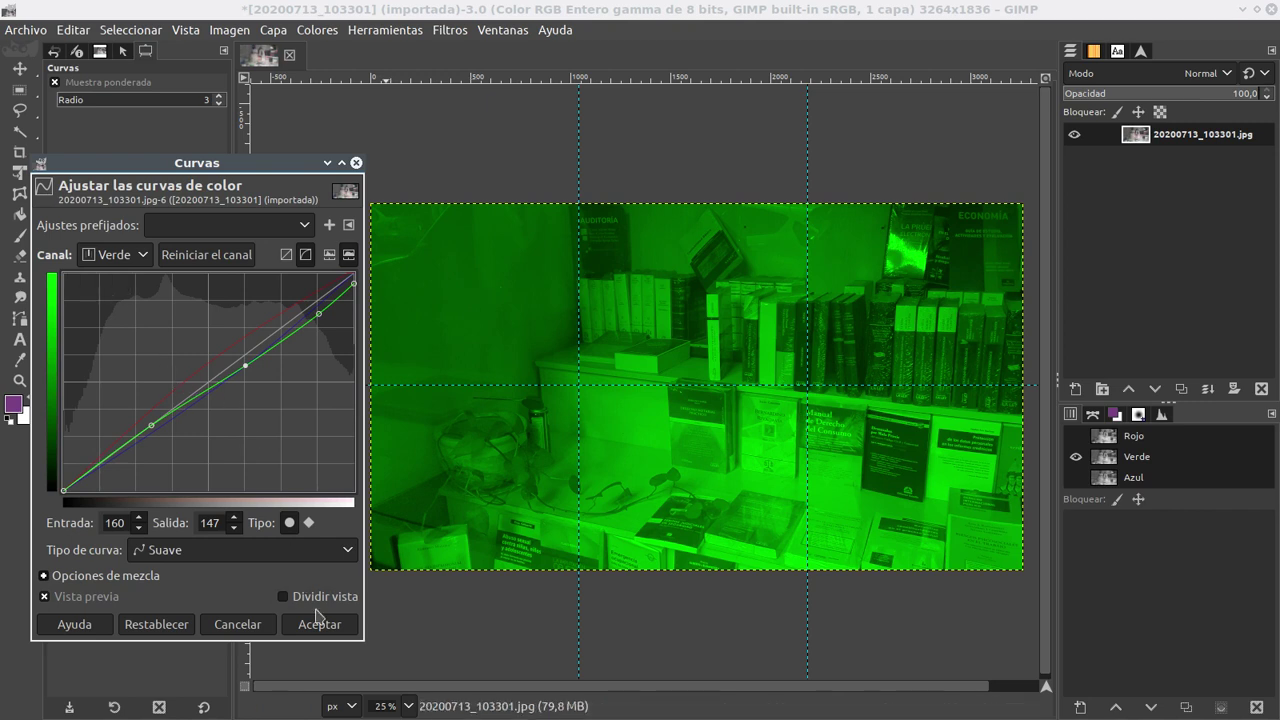
# Apply the Curves adjustment and make the red and blue channels visible again
pyautogui.click(256, 625)
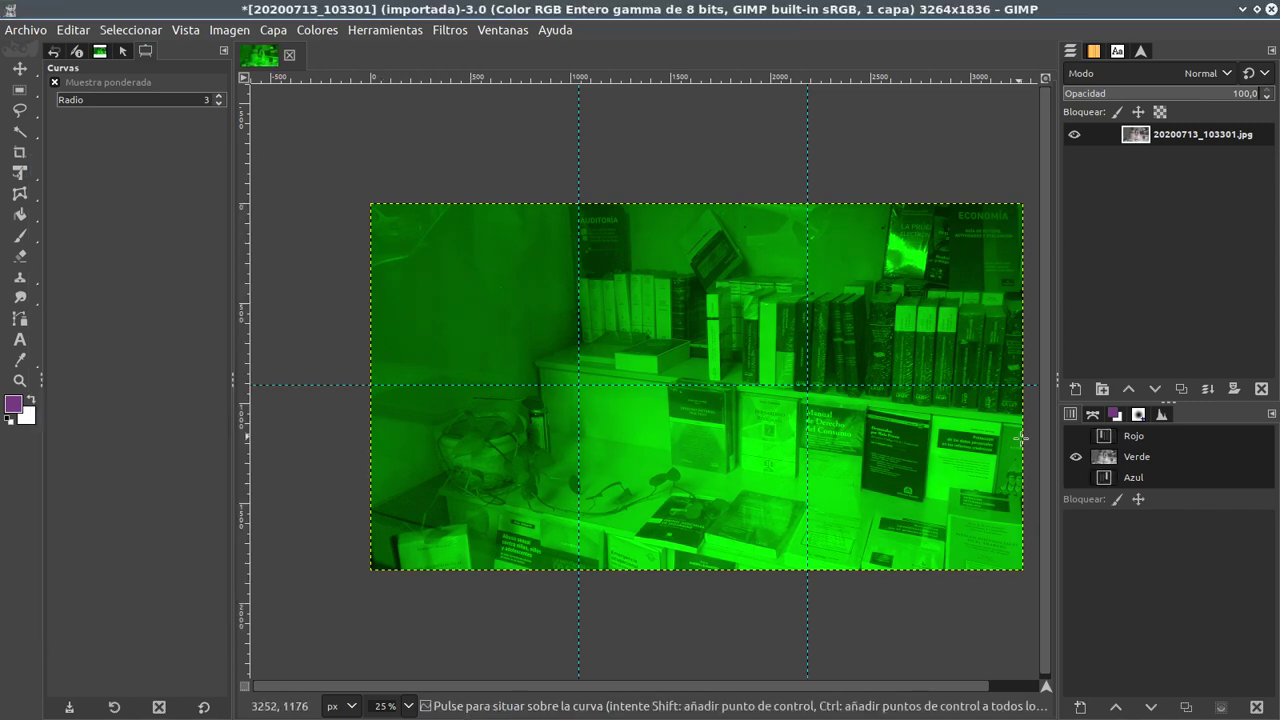
pyautogui.click(1076, 477)
pyautogui.click(1076, 437)
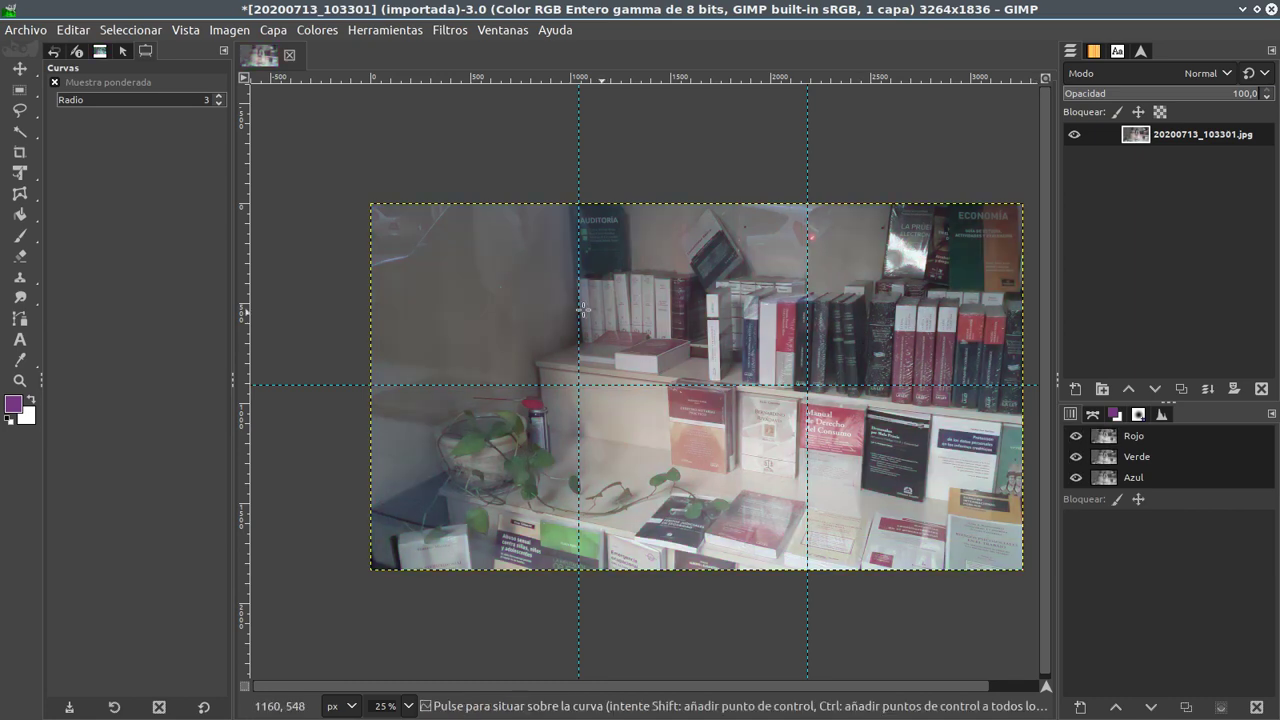
pyautogui.click(310, 30)
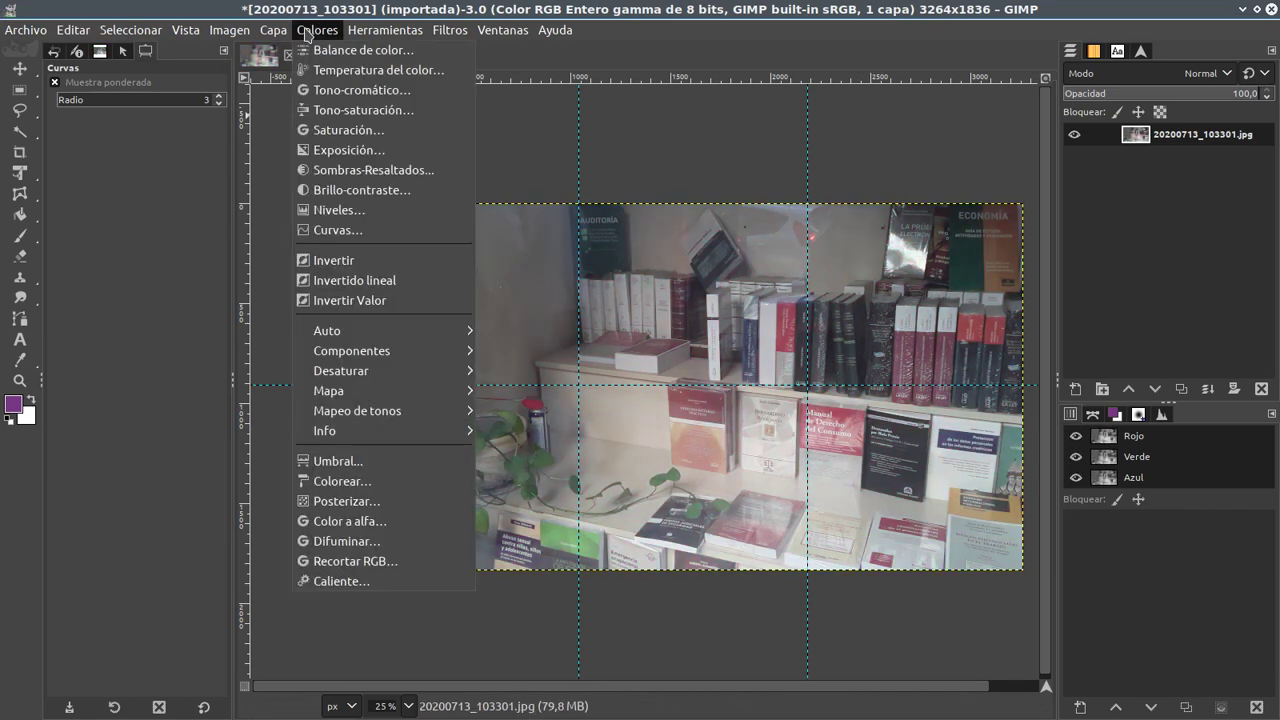
# Set Levels input values to black 32, gamma 1.26 and white 240
pyautogui.click(340, 210)
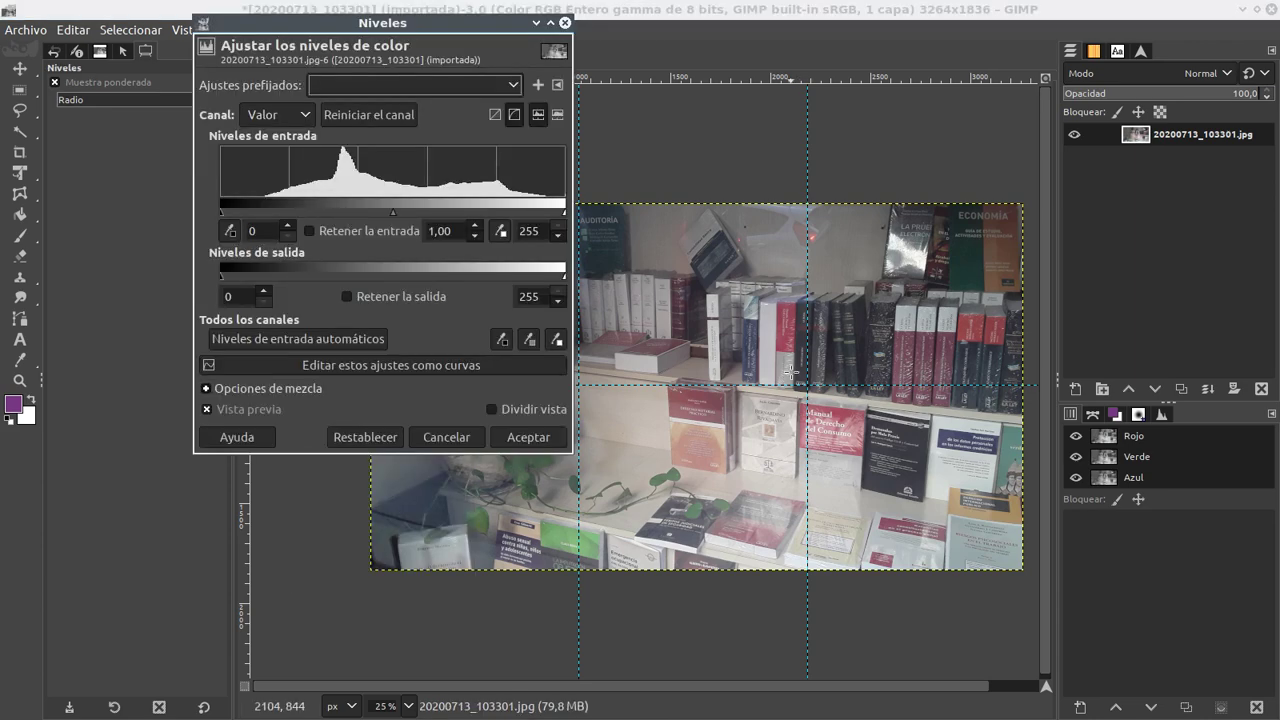
pyautogui.keyDown('ctrl'); pyautogui.scroll(2, 790, 372); pyautogui.keyUp('ctrl')
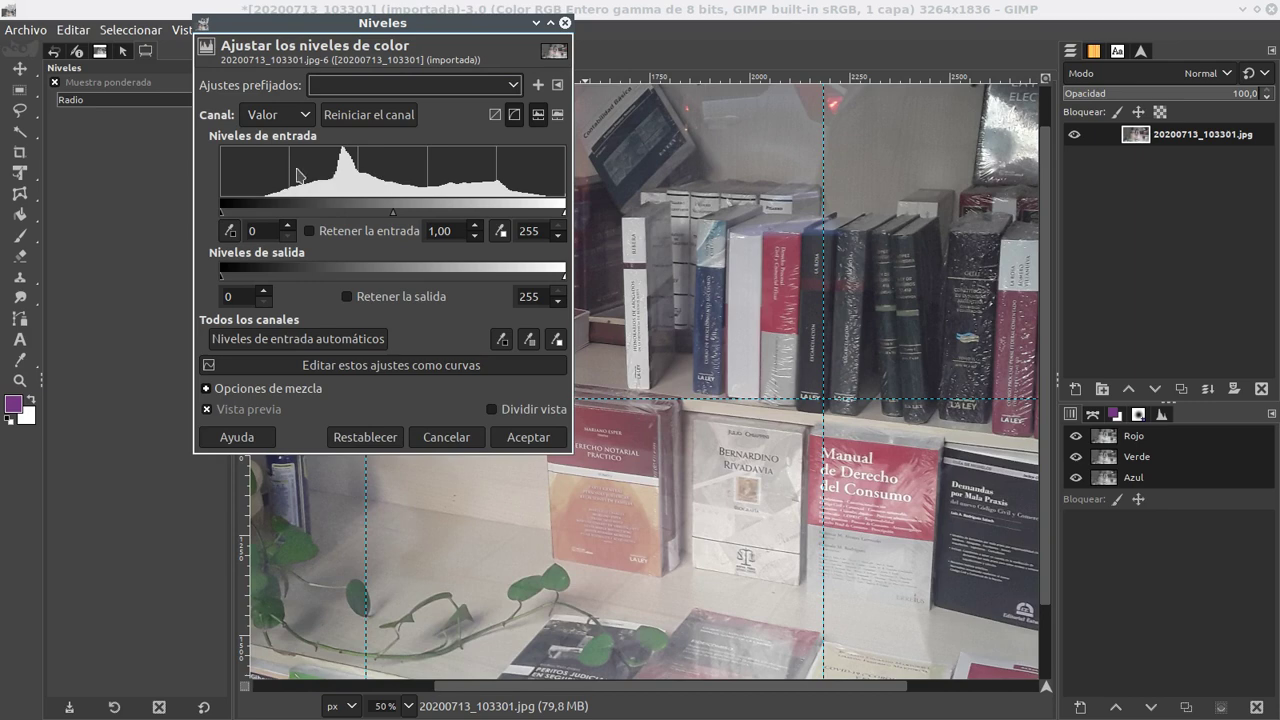
pyautogui.moveTo(222, 212); pyautogui.dragTo(256, 212)
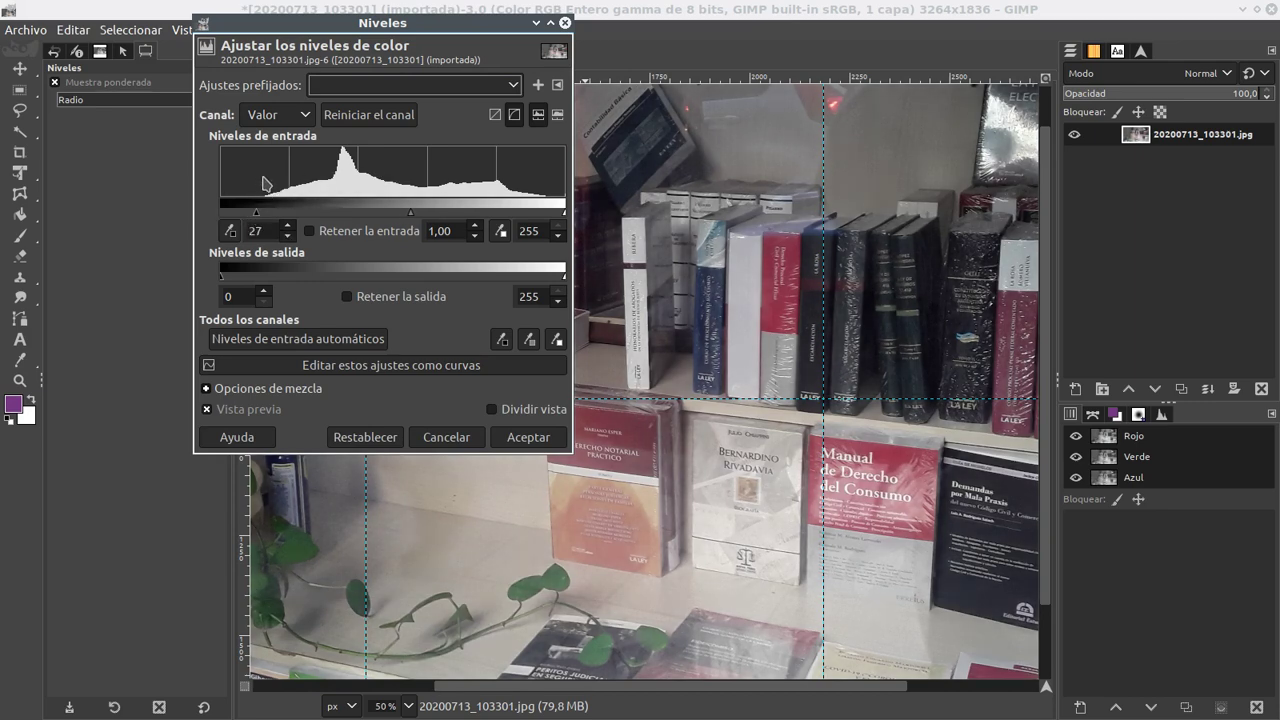
pyautogui.moveTo(558, 212); pyautogui.dragTo(543, 212)
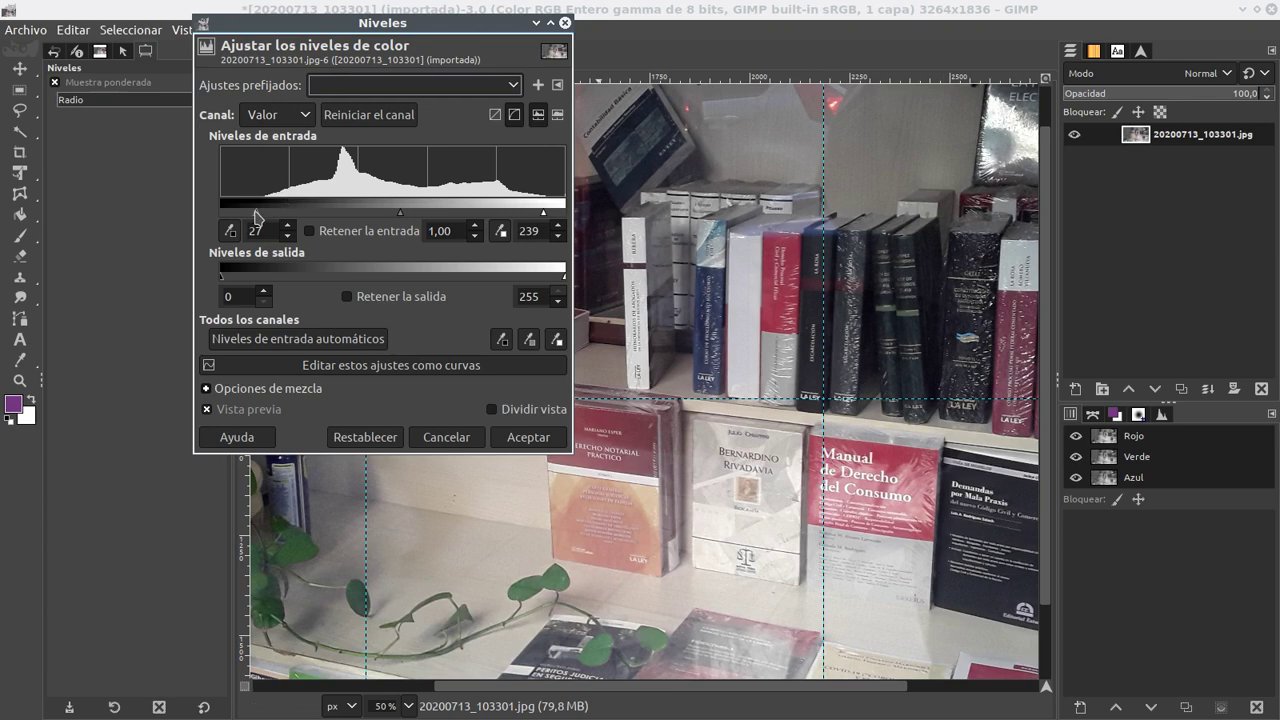
pyautogui.moveTo(258, 212); pyautogui.dragTo(262, 212)
pyautogui.moveTo(407, 217); pyautogui.dragTo(389, 222)
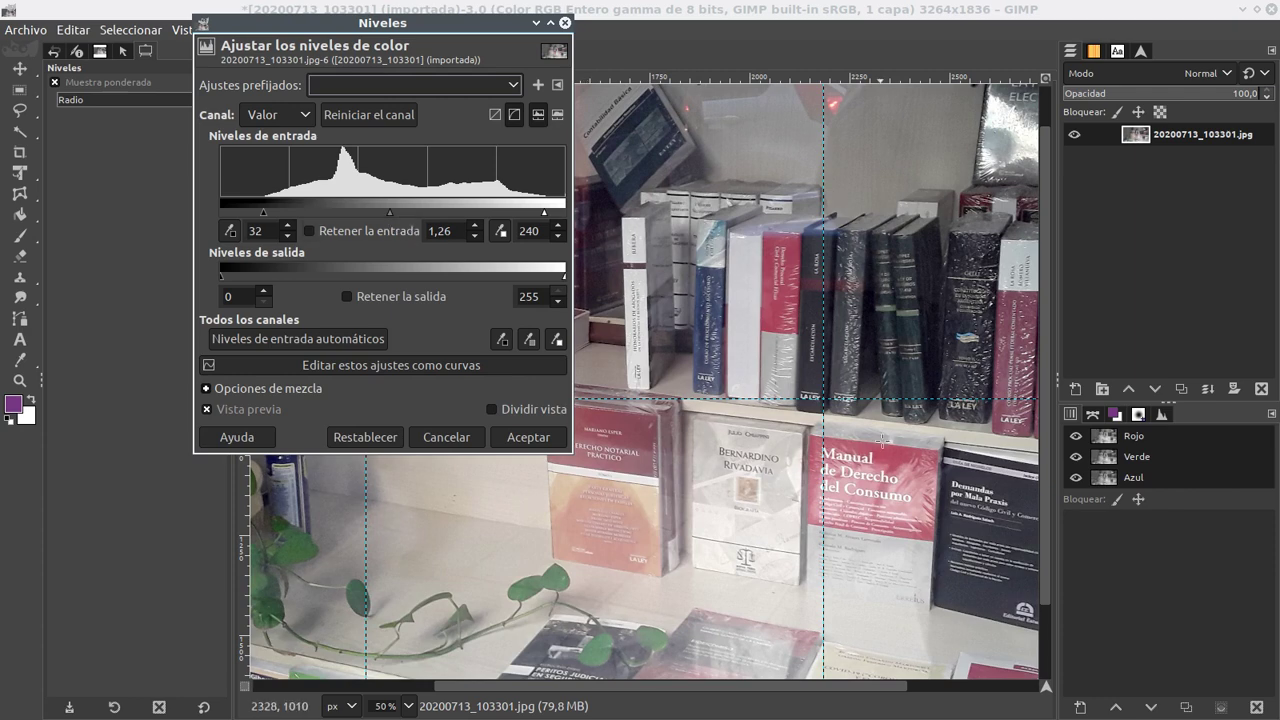
# Pan and scroll around the bookshelf photo to inspect the higher-contrast preview
pyautogui.moveTo(881, 461); pyautogui.dragTo(777, 327)
pyautogui.moveTo(870, 380); pyautogui.dragTo(609, 360)
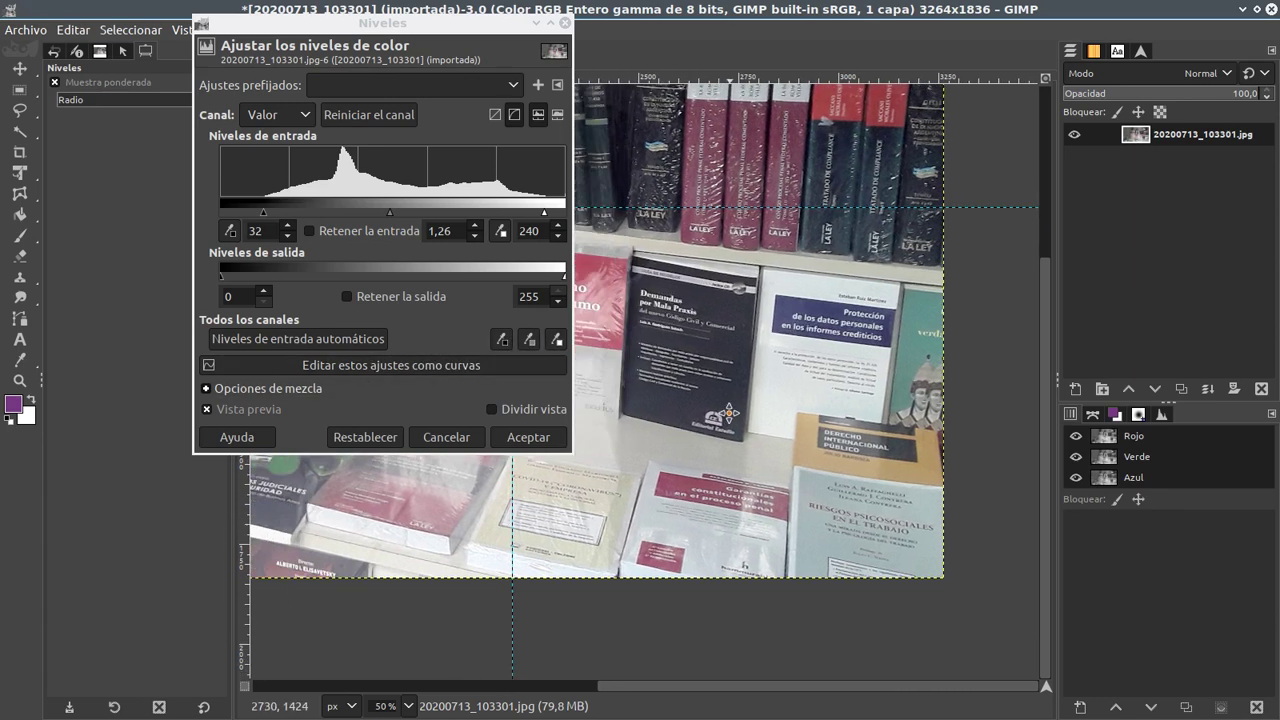
pyautogui.moveTo(480, 430); pyautogui.dragTo(638, 396)
pyautogui.hscroll(-2, 734, 457)
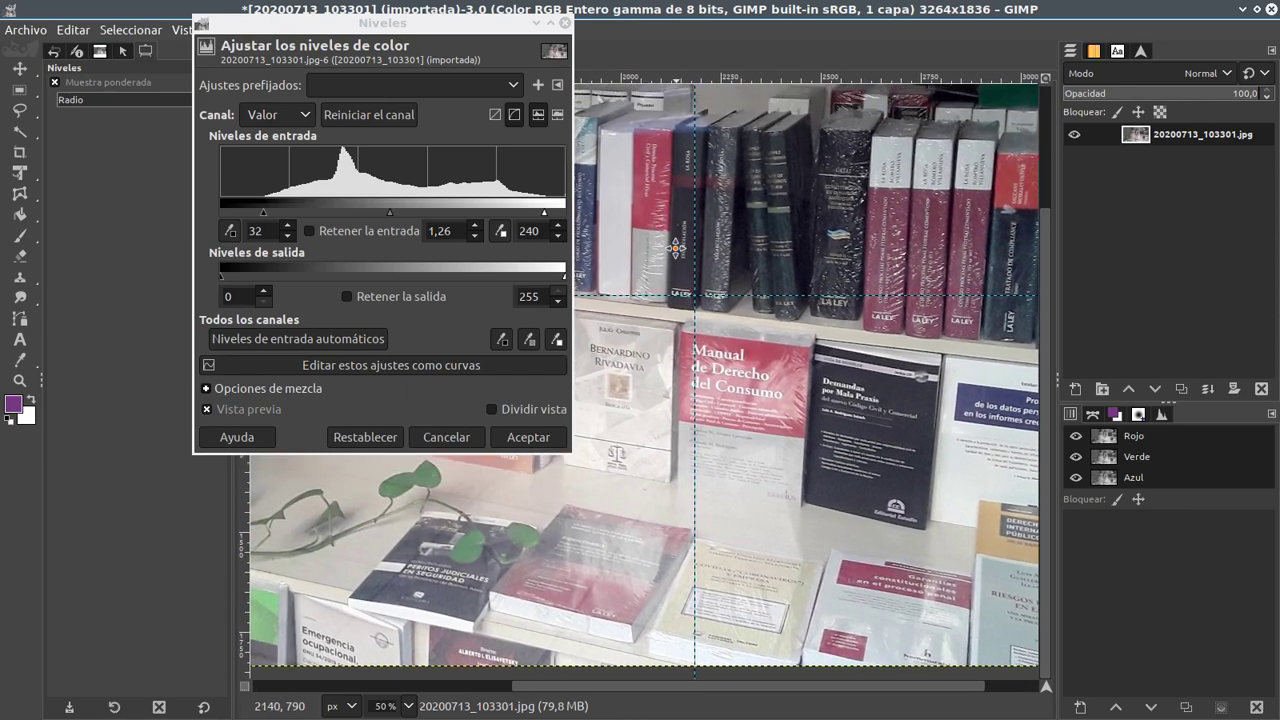
pyautogui.scroll(3, 740, 440)
pyautogui.hscroll(-2, 805, 419)
pyautogui.hscroll(-2, 790, 400)
pyautogui.hscroll(-2, 770, 370)
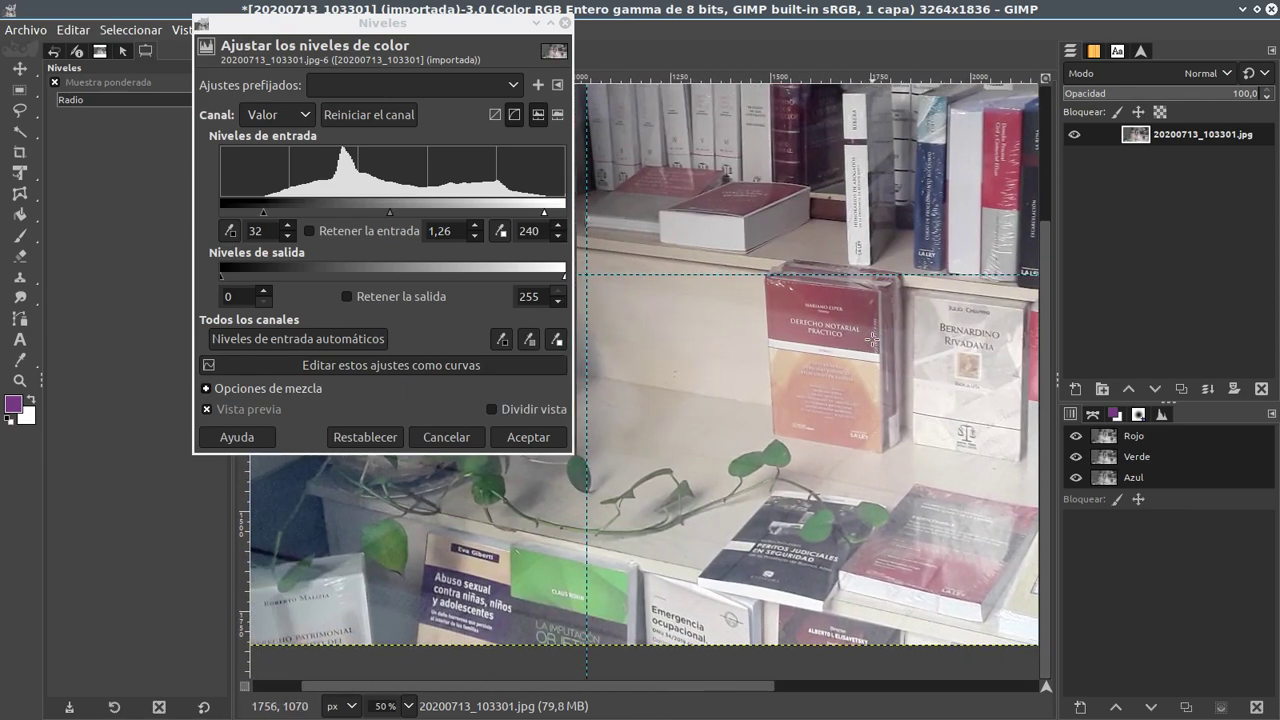
pyautogui.hscroll(-2, 761, 355)
pyautogui.hscroll(2, 761, 355)
pyautogui.hscroll(2, 775, 370)
pyautogui.hscroll(2, 790, 385)
pyautogui.scroll(1, 805, 400)
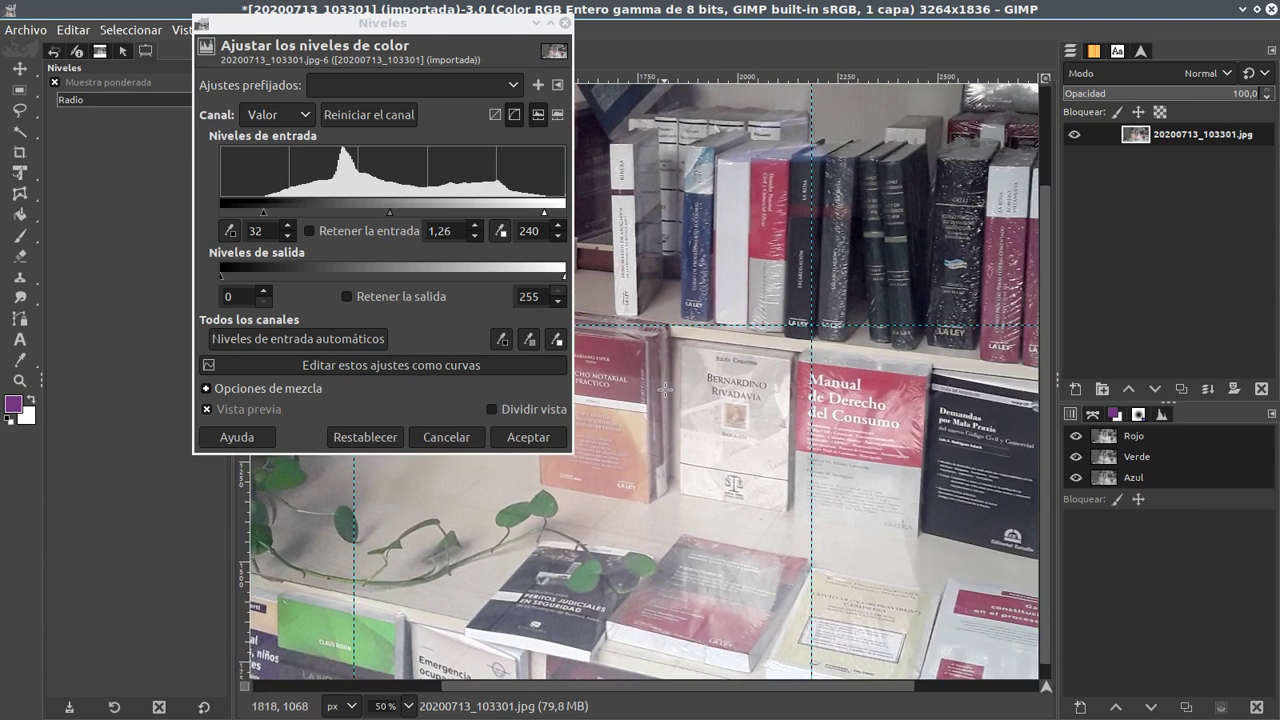
pyautogui.hscroll(2, 780, 402)
pyautogui.hscroll(4, 700, 400)
pyautogui.scroll(-3, 630, 398)
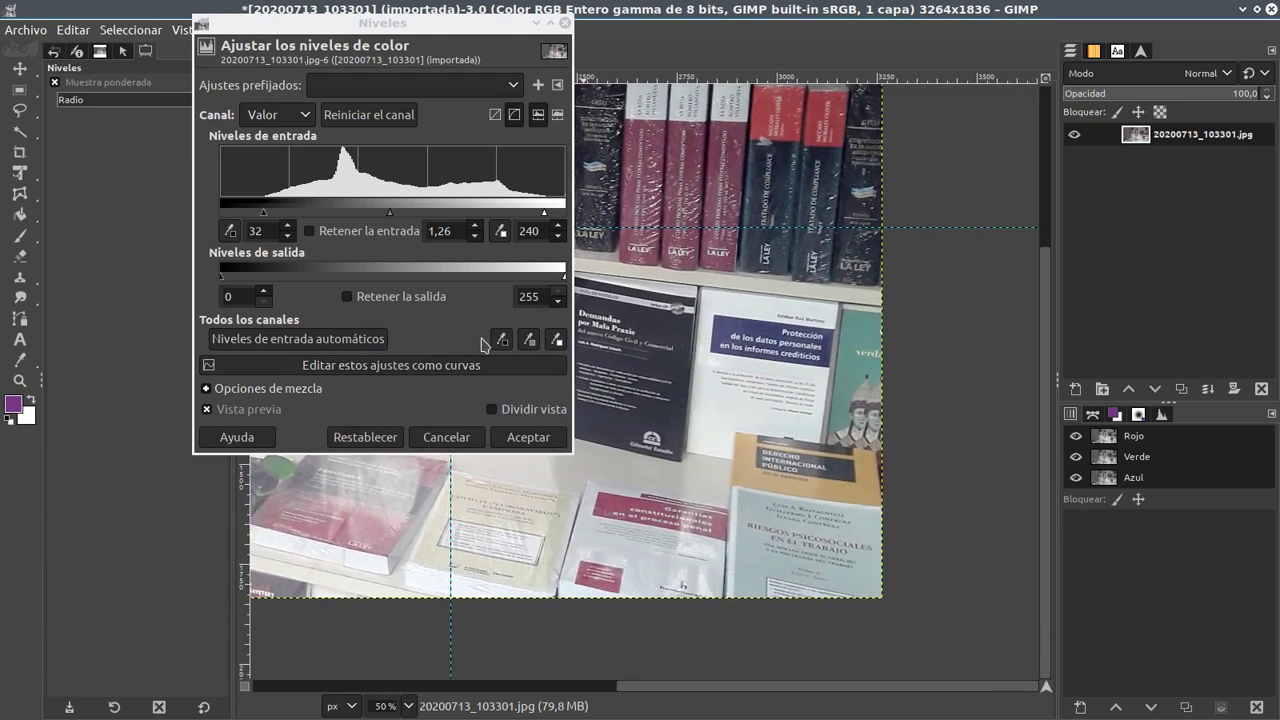
pyautogui.scroll(3, 782, 363)
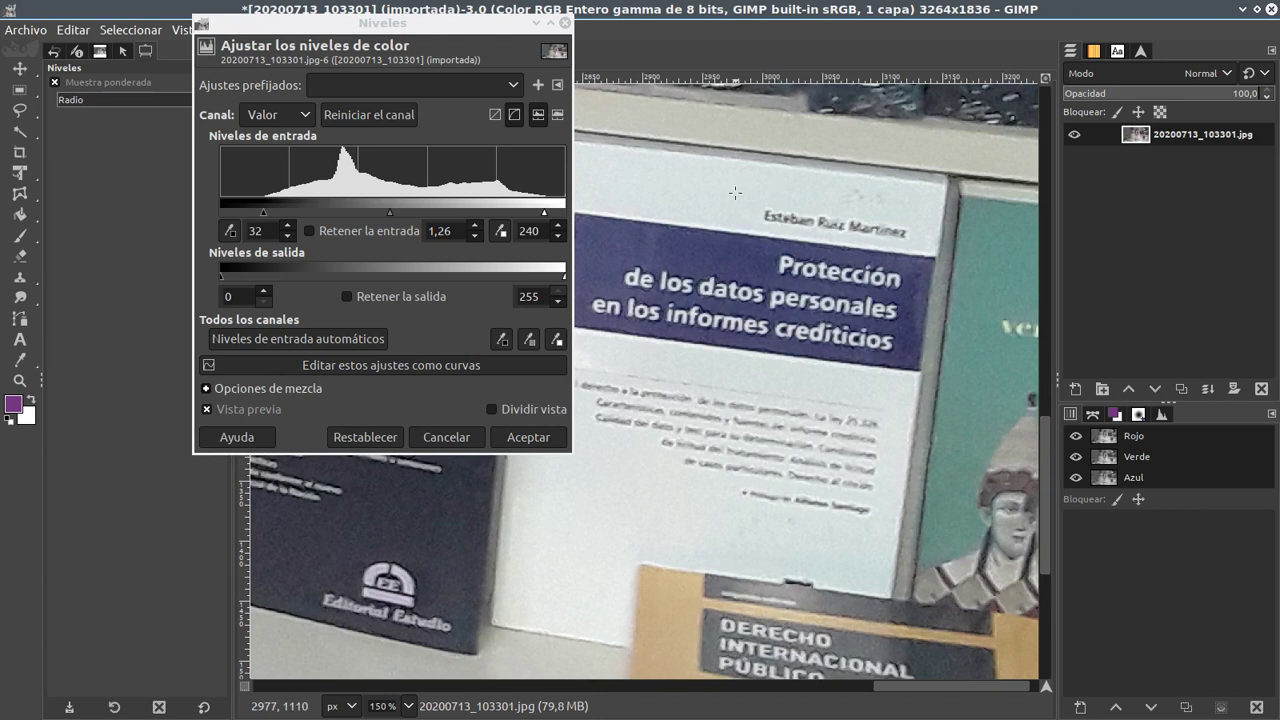
# Try sampling a white point from the photo with the Levels picker
pyautogui.click(556, 341)
pyautogui.click(558, 345)
pyautogui.click(646, 194)
pyautogui.scroll(2, 730, 440)
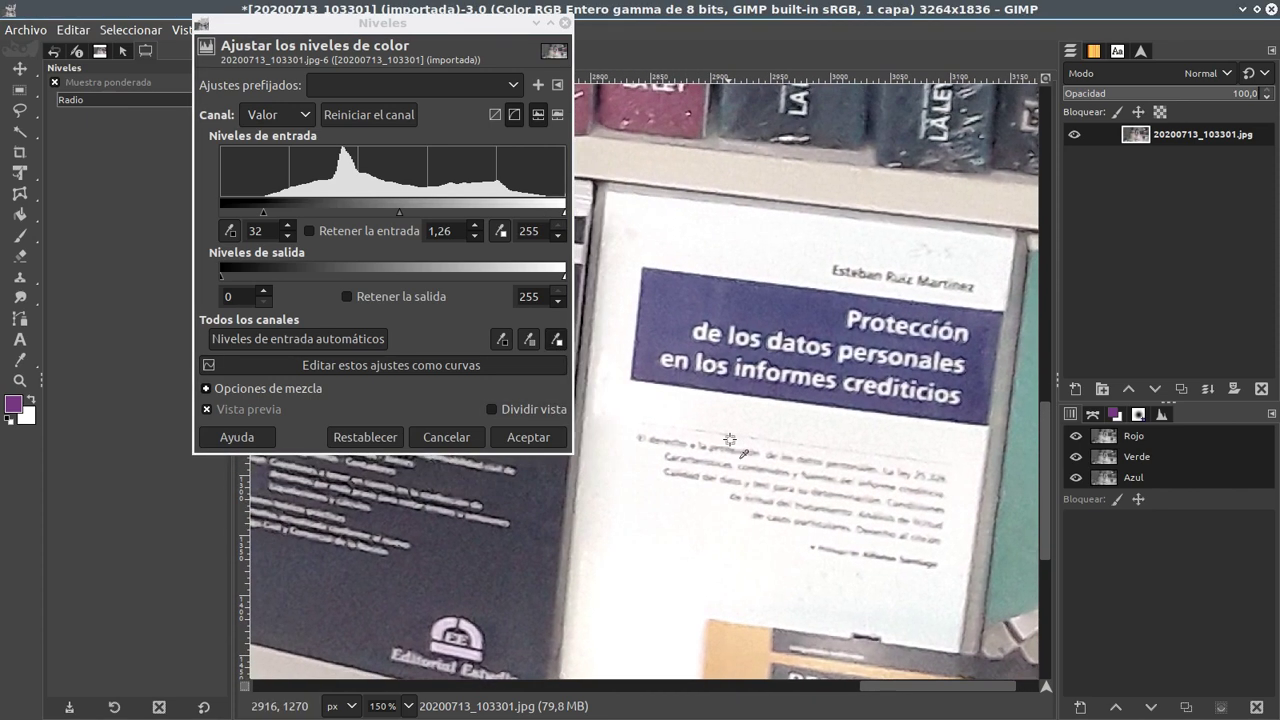
pyautogui.scroll(-1, 730, 440)
pyautogui.scroll(-1, 640, 410)
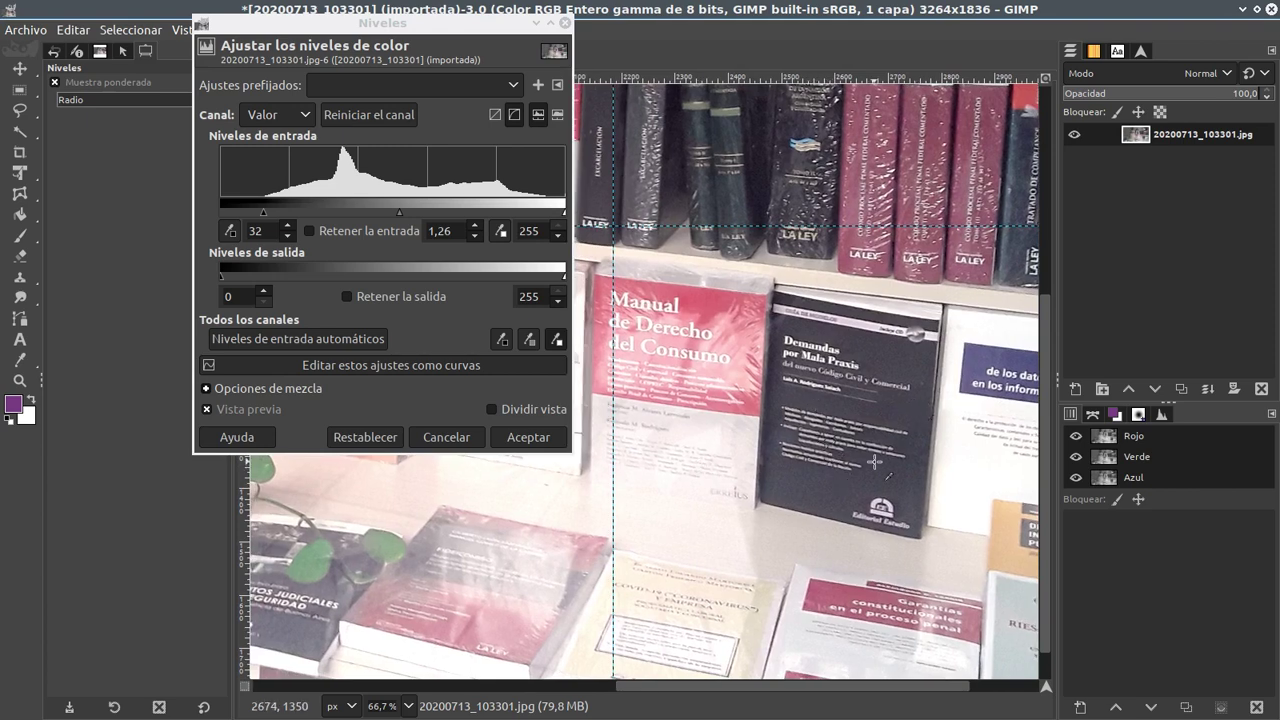
pyautogui.scroll(3, 874, 462)
pyautogui.hscroll(3, 874, 462)
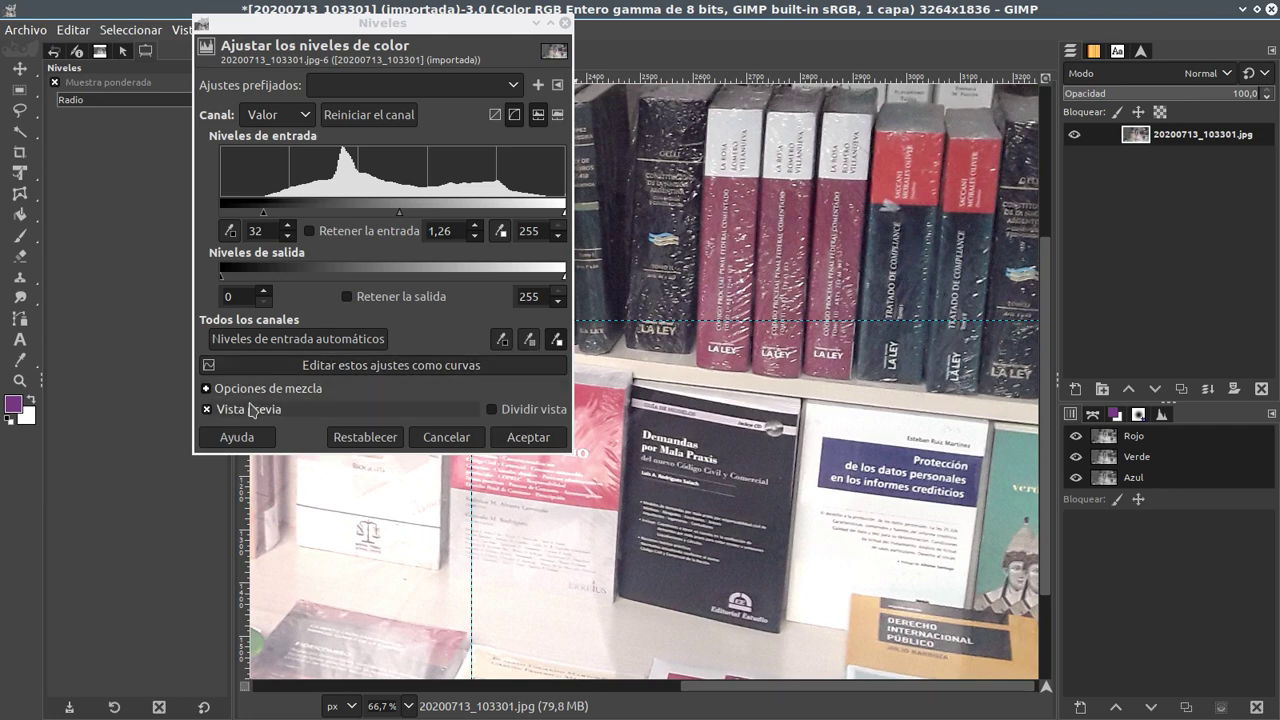
# Reset Levels to defaults 0, 1.00 and 255, then try the grey-point picker
pyautogui.click(365, 437)
pyautogui.keyDown('ctrl'); pyautogui.scroll(1, 690, 430); pyautogui.keyUp('ctrl')
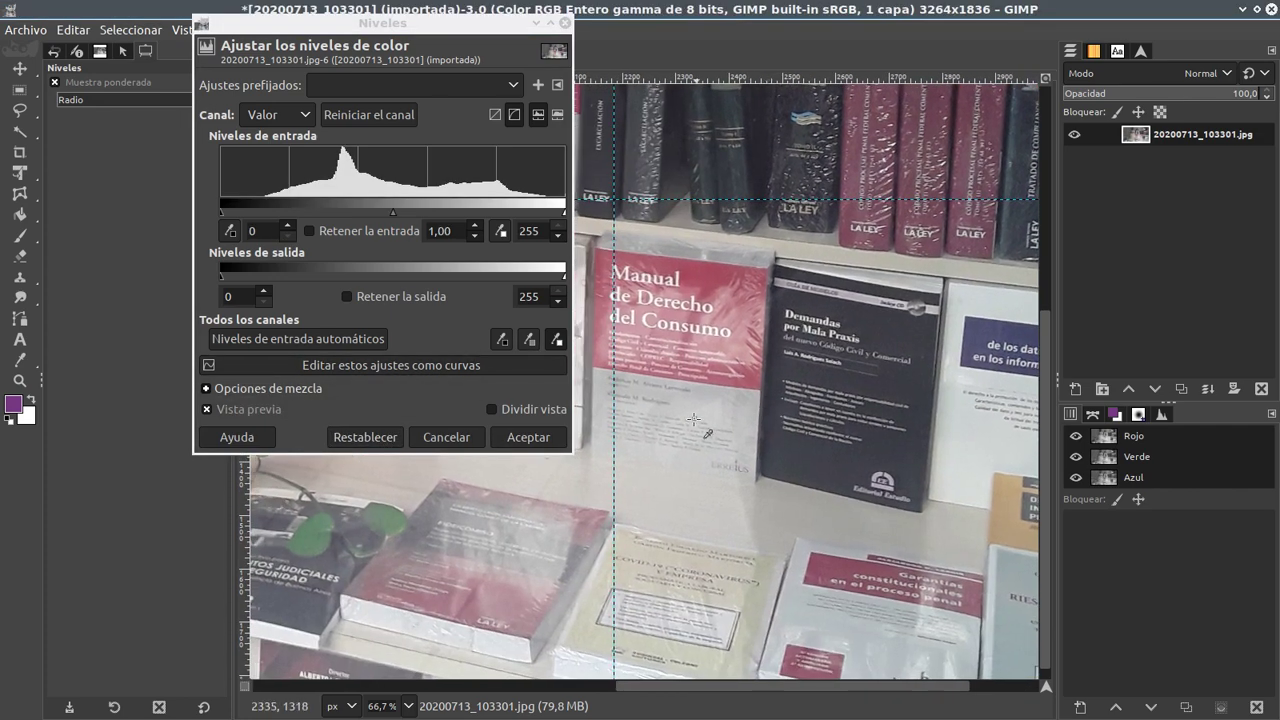
pyautogui.keyDown('ctrl'); pyautogui.scroll(1, 700, 430); pyautogui.keyUp('ctrl')
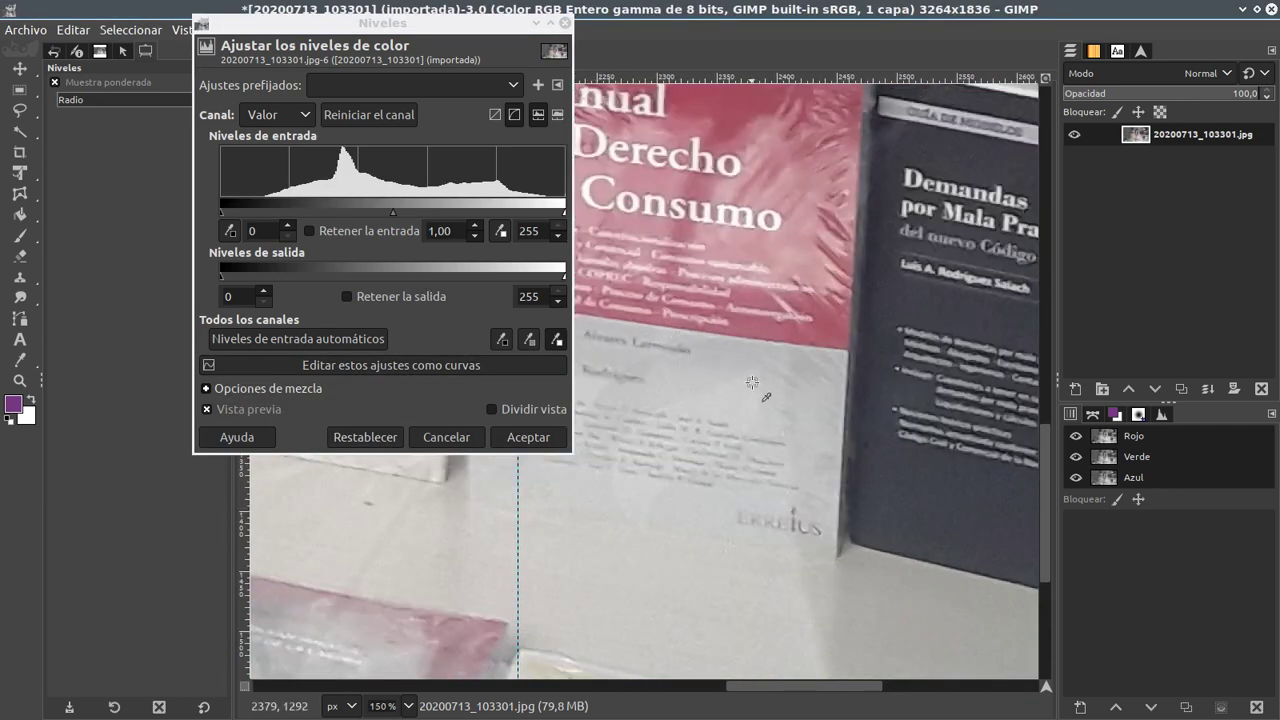
pyautogui.click(531, 342)
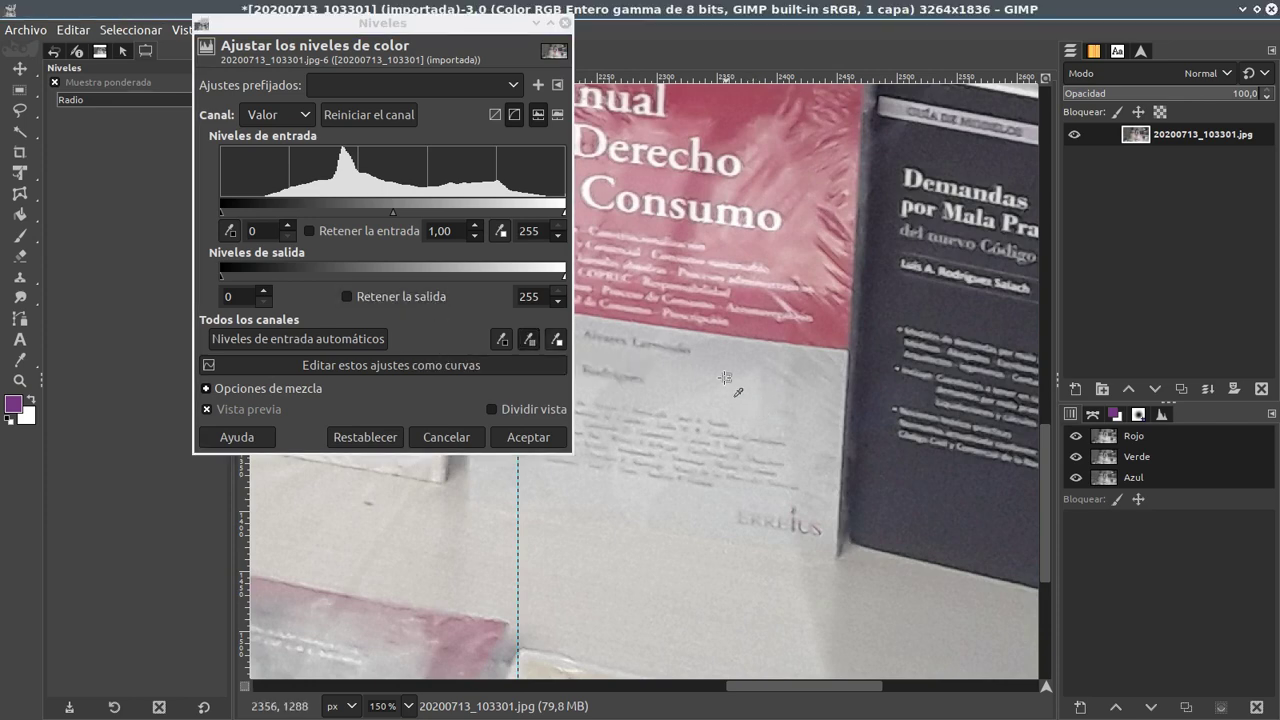
pyautogui.moveTo(654, 346); pyautogui.dragTo(726, 396)
pyautogui.scroll(-2, 726, 396)
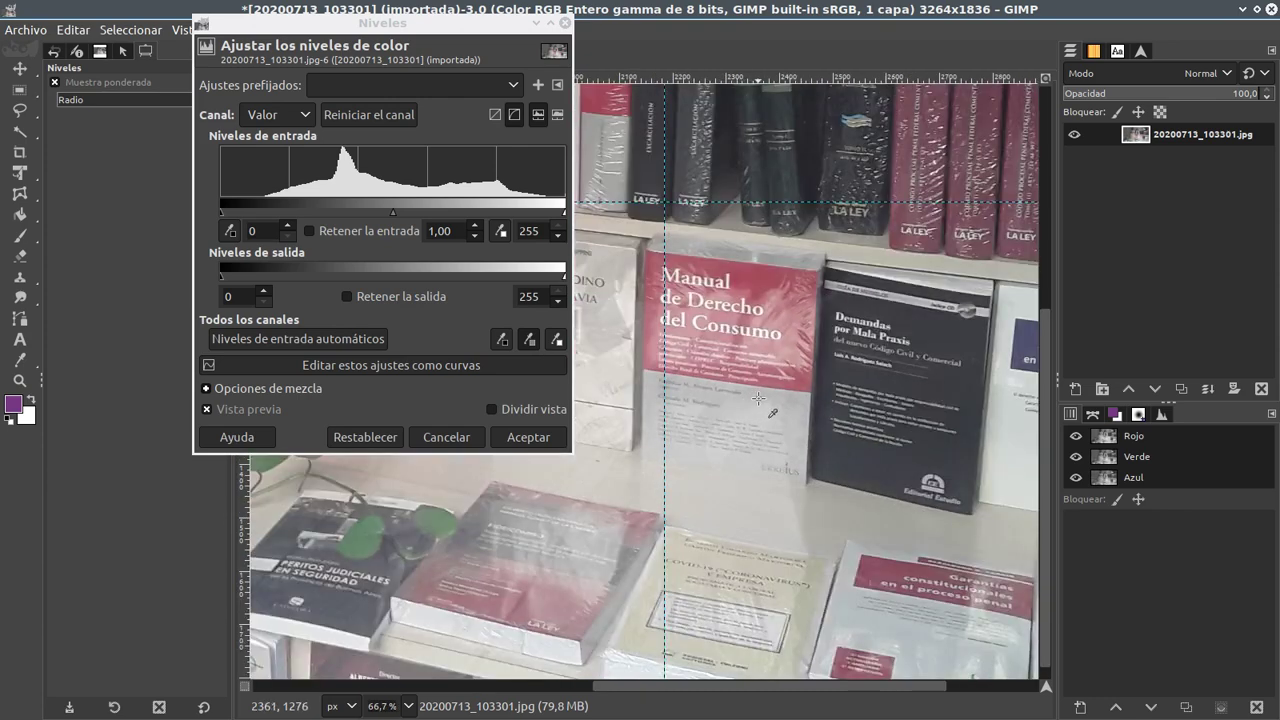
pyautogui.moveTo(683, 471)
pyautogui.mouseDown()
pyautogui.moveTo(848, 451)
pyautogui.moveTo(605, 430)
pyautogui.mouseUp()
# Sample the black point from a dark area of the bookshelf and apply Levels
pyautogui.click(501, 338)
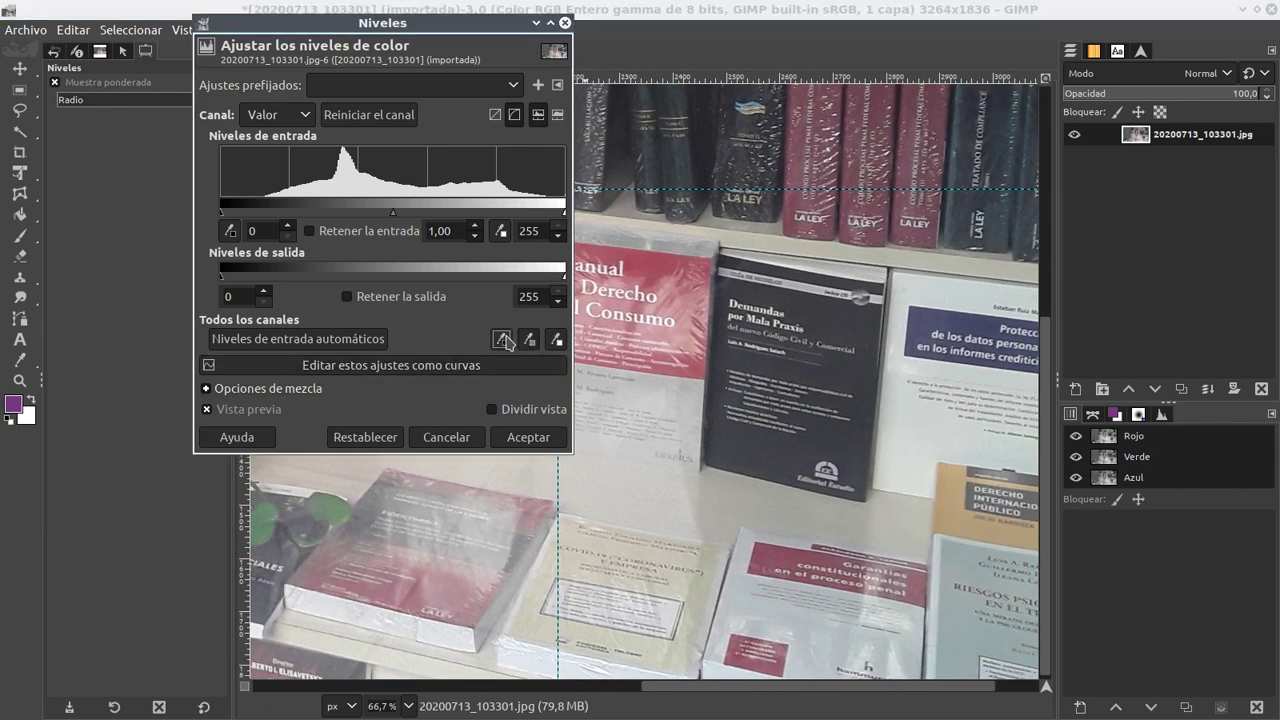
pyautogui.click(757, 446)
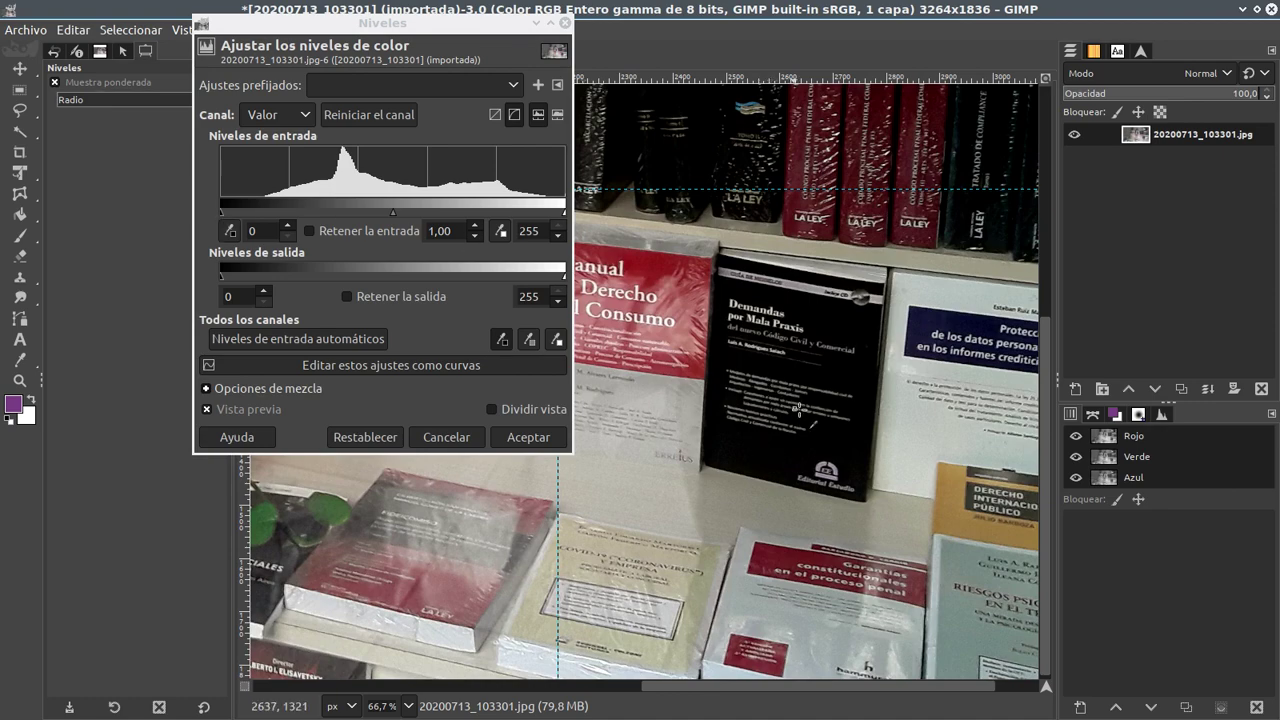
pyautogui.moveTo(864, 432); pyautogui.dragTo(820, 446)
pyautogui.scroll(5, 697, 477)
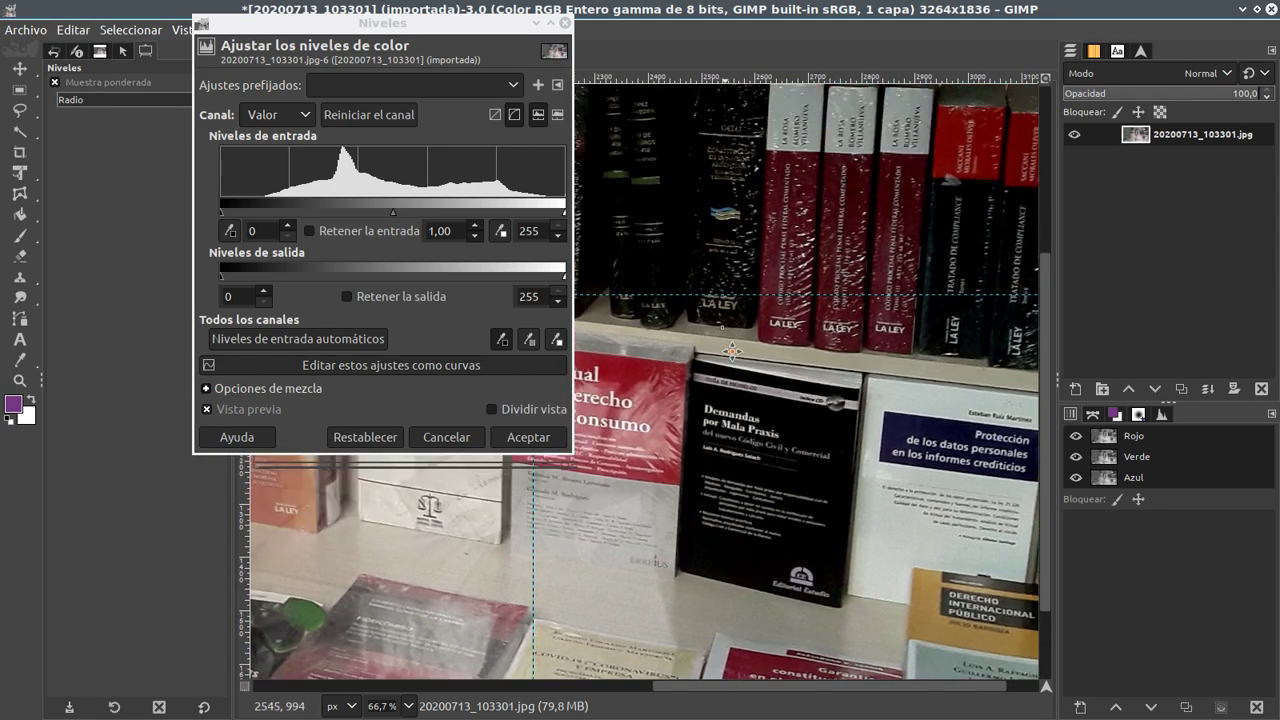
pyautogui.hscroll(-3, 700, 470)
pyautogui.hscroll(2, 606, 320)
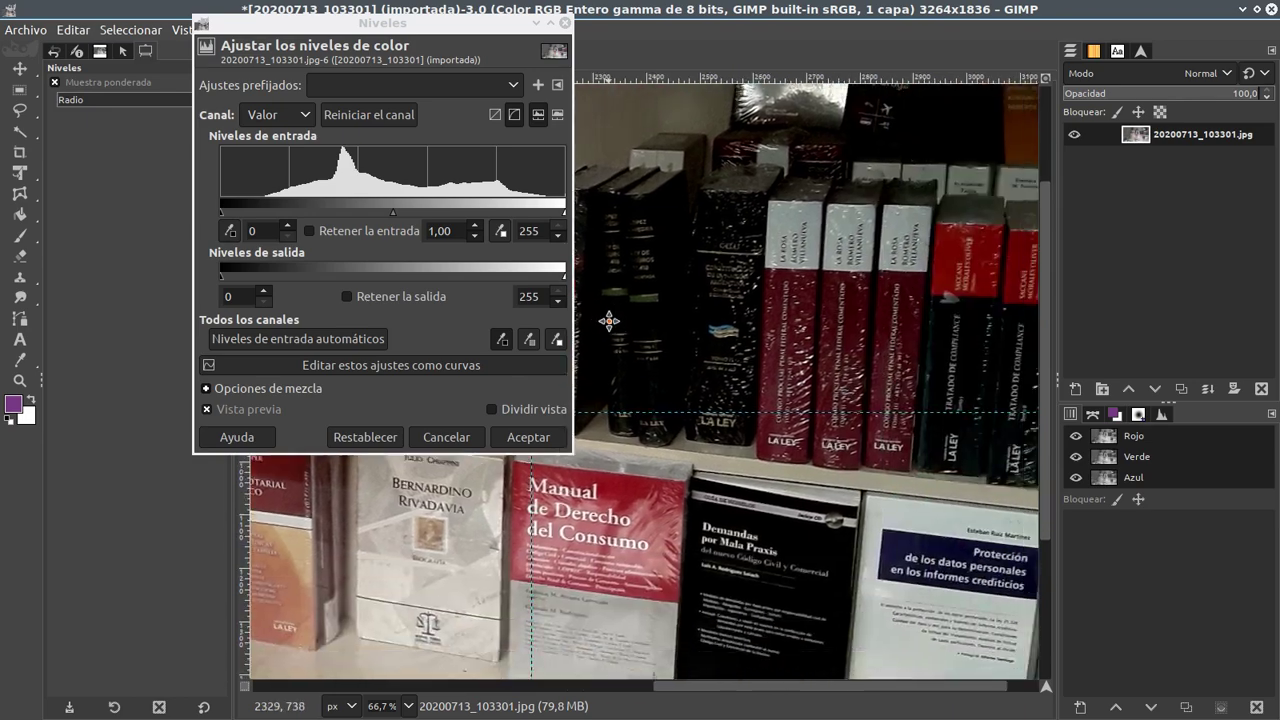
pyautogui.scroll(-3, 650, 330)
pyautogui.scroll(-2, 690, 338)
pyautogui.hscroll(-5, 750, 342)
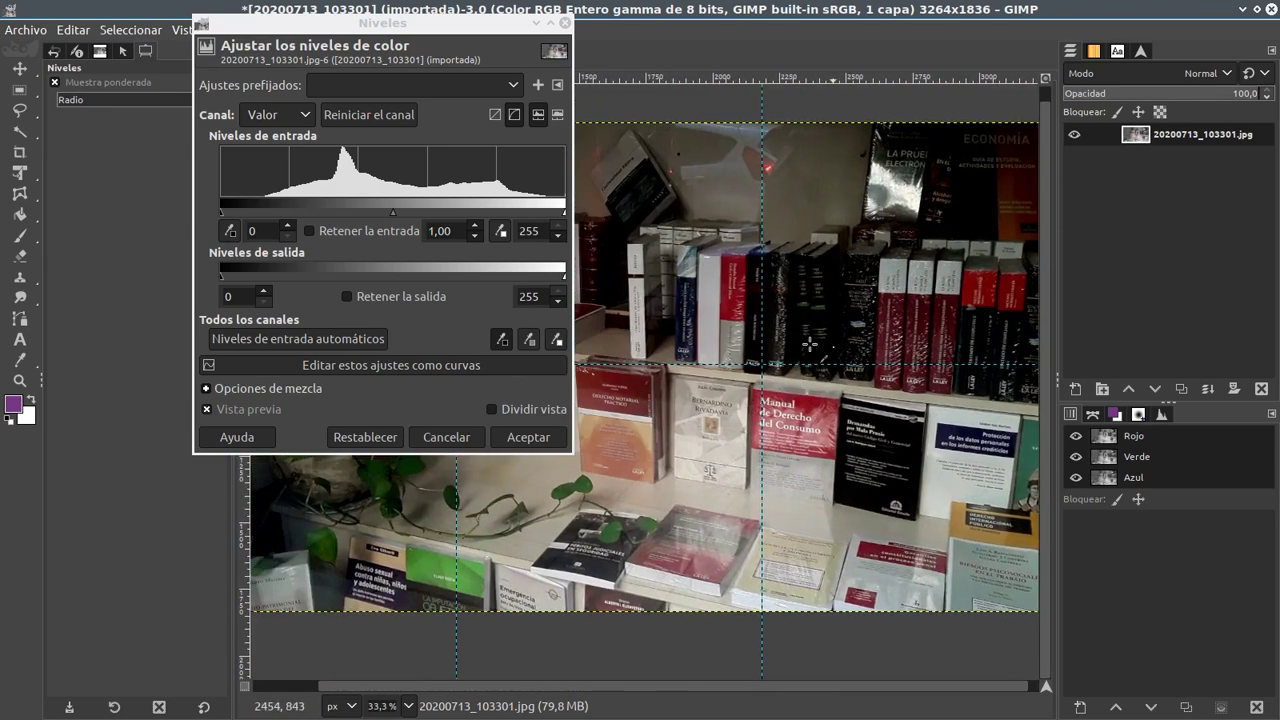
pyautogui.hscroll(-3, 622, 357)
pyautogui.scroll(1, 829, 413)
pyautogui.scroll(-1, 891, 424)
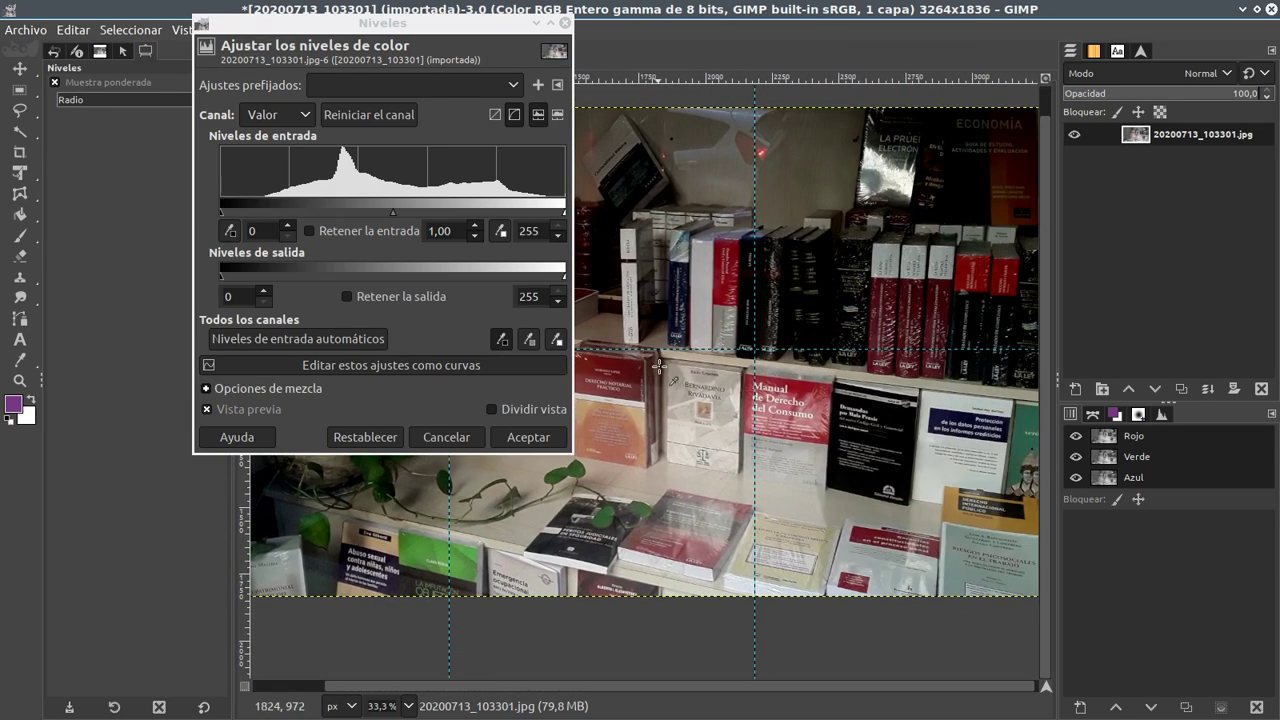
pyautogui.hscroll(2, 780, 400)
pyautogui.hscroll(1, 700, 380)
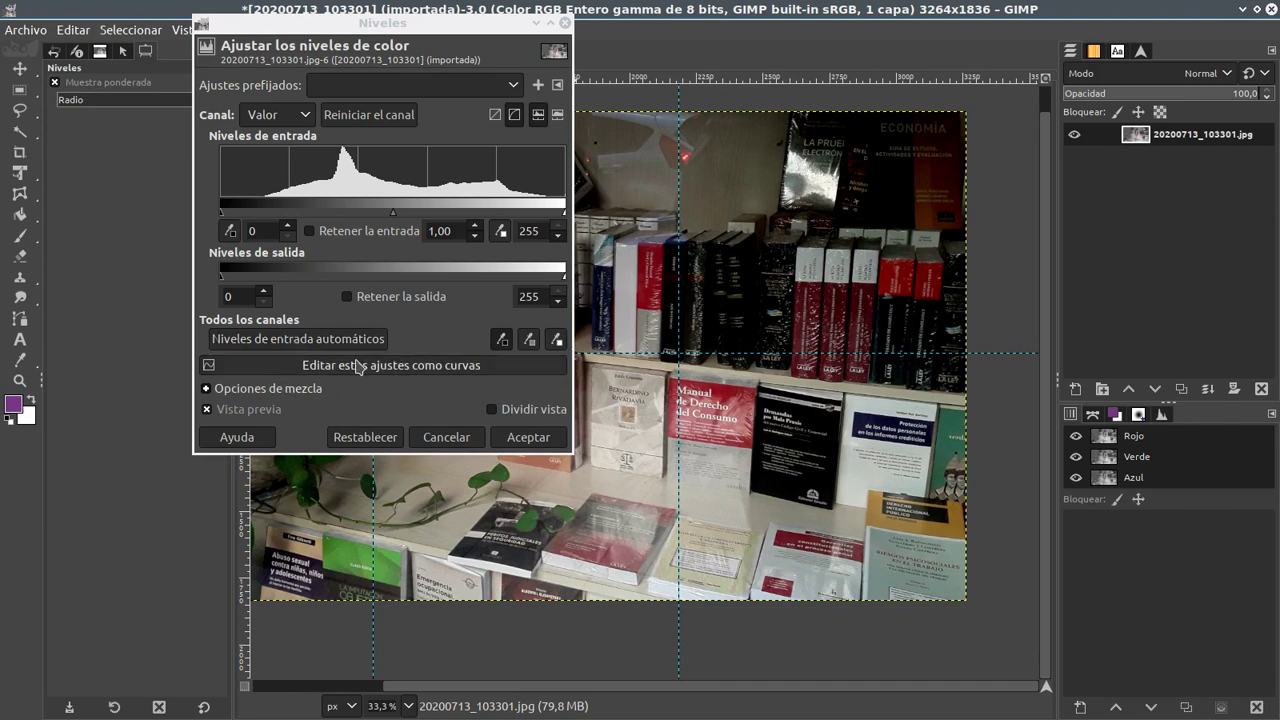
pyautogui.click(524, 437)
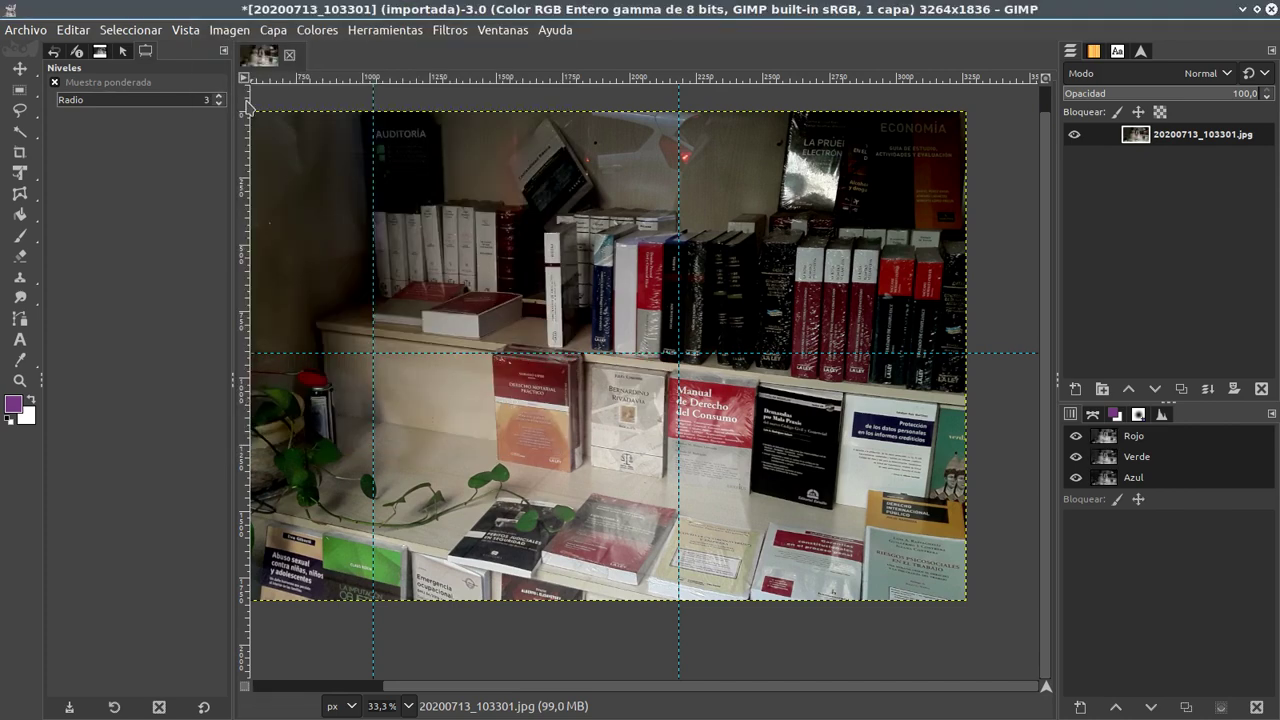
pyautogui.click(320, 32)
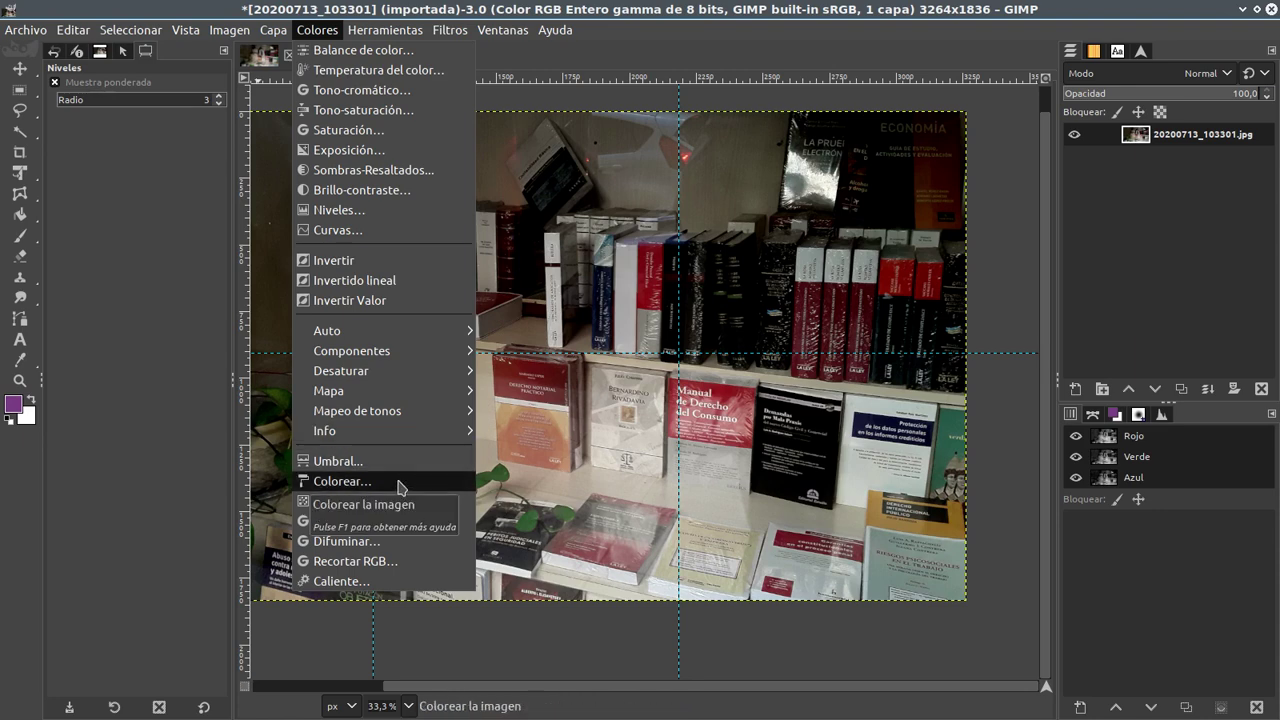
pyautogui.click(399, 487)
pyautogui.click(258, 300)
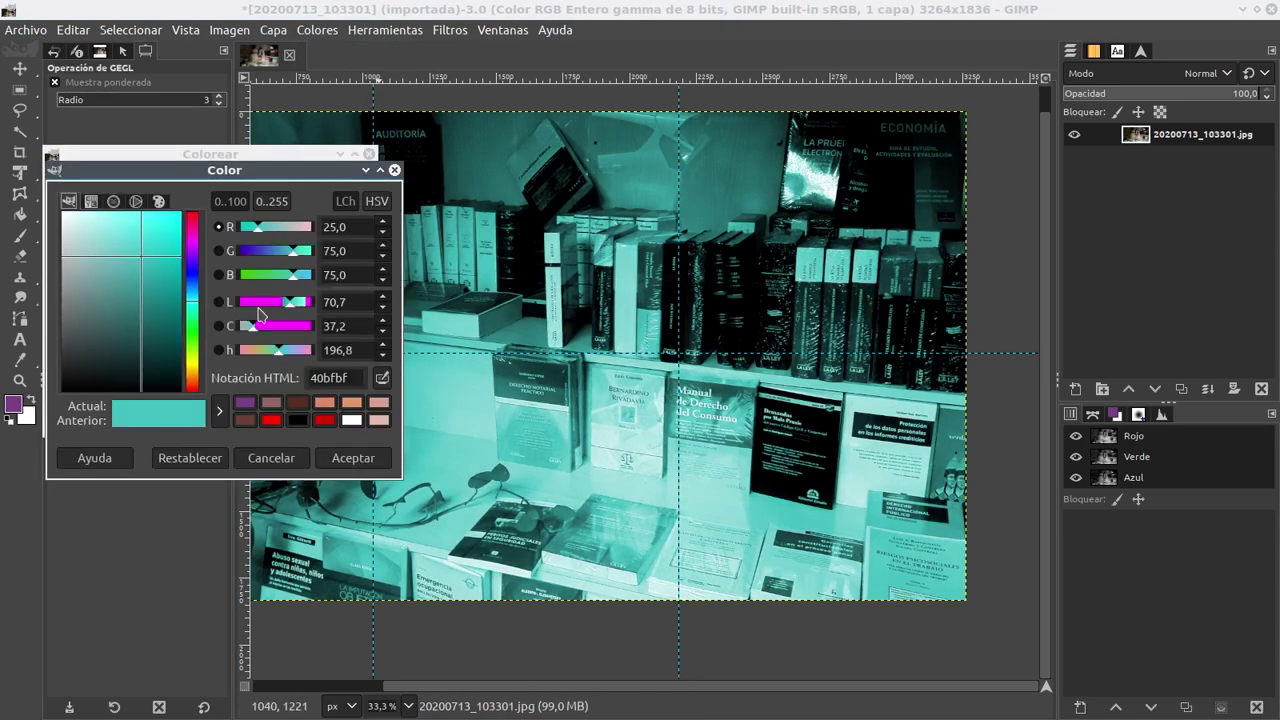
pyautogui.click(192, 277)
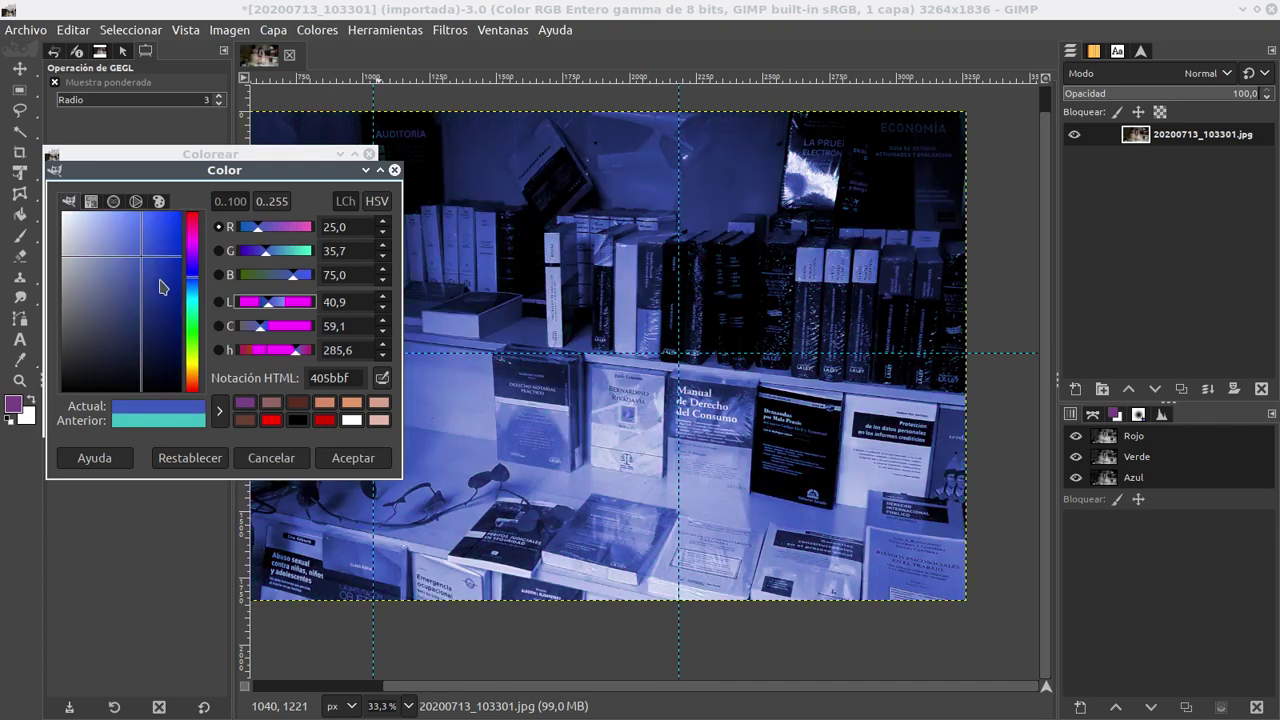
pyautogui.moveTo(170, 343)
pyautogui.mouseDown()
pyautogui.moveTo(100, 278)
pyautogui.moveTo(143, 274)
pyautogui.moveTo(145, 231)
pyautogui.moveTo(160, 232)
pyautogui.moveTo(142, 297)
pyautogui.mouseUp()
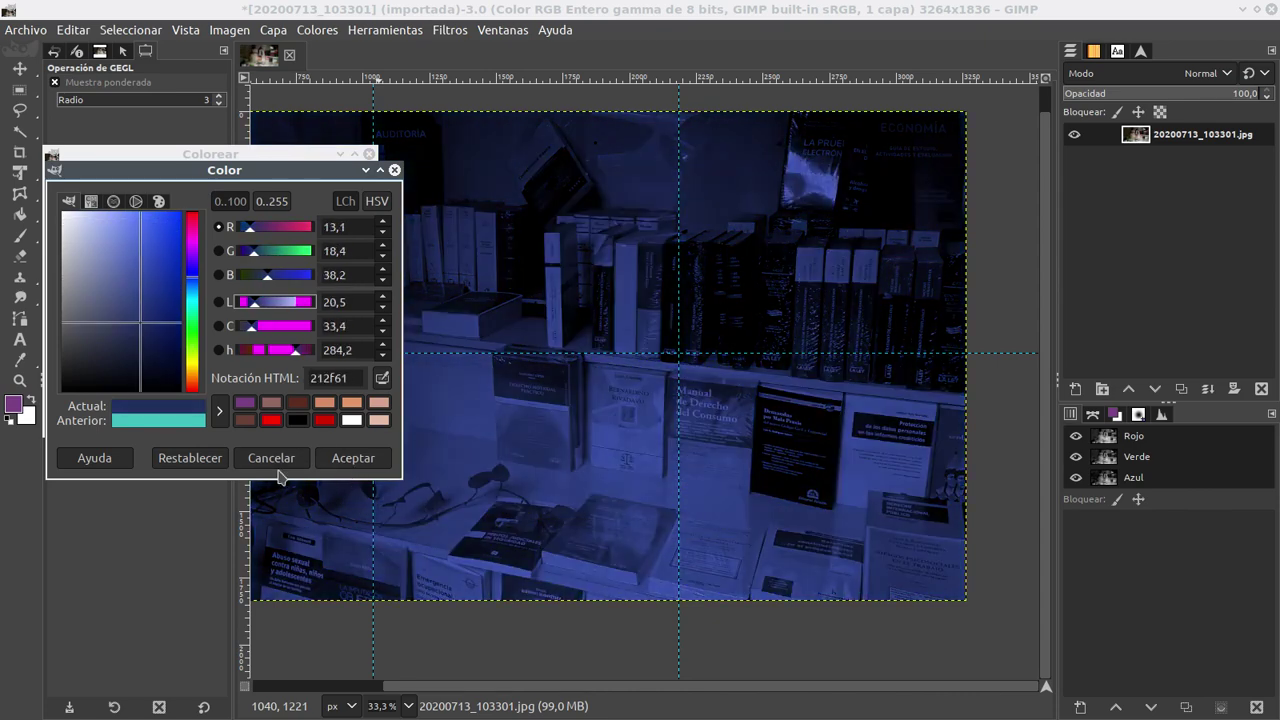
pyautogui.click(262, 453)
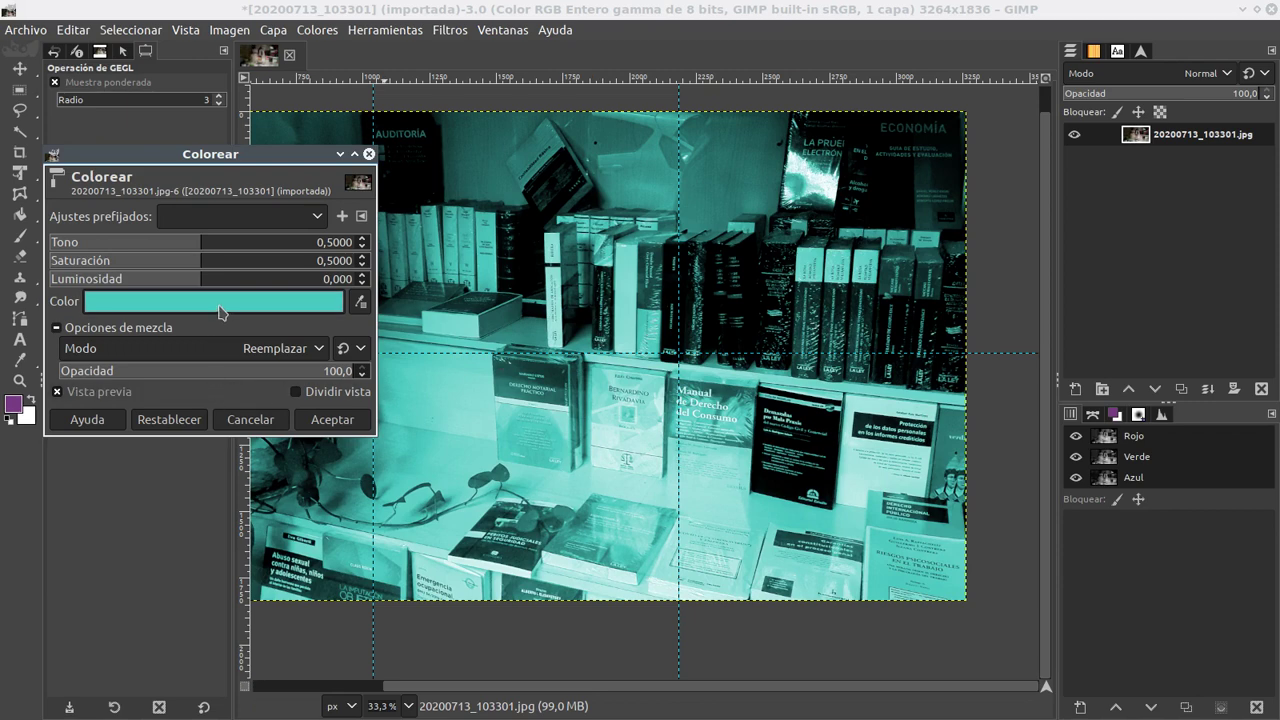
pyautogui.click(218, 305)
pyautogui.click(190, 366)
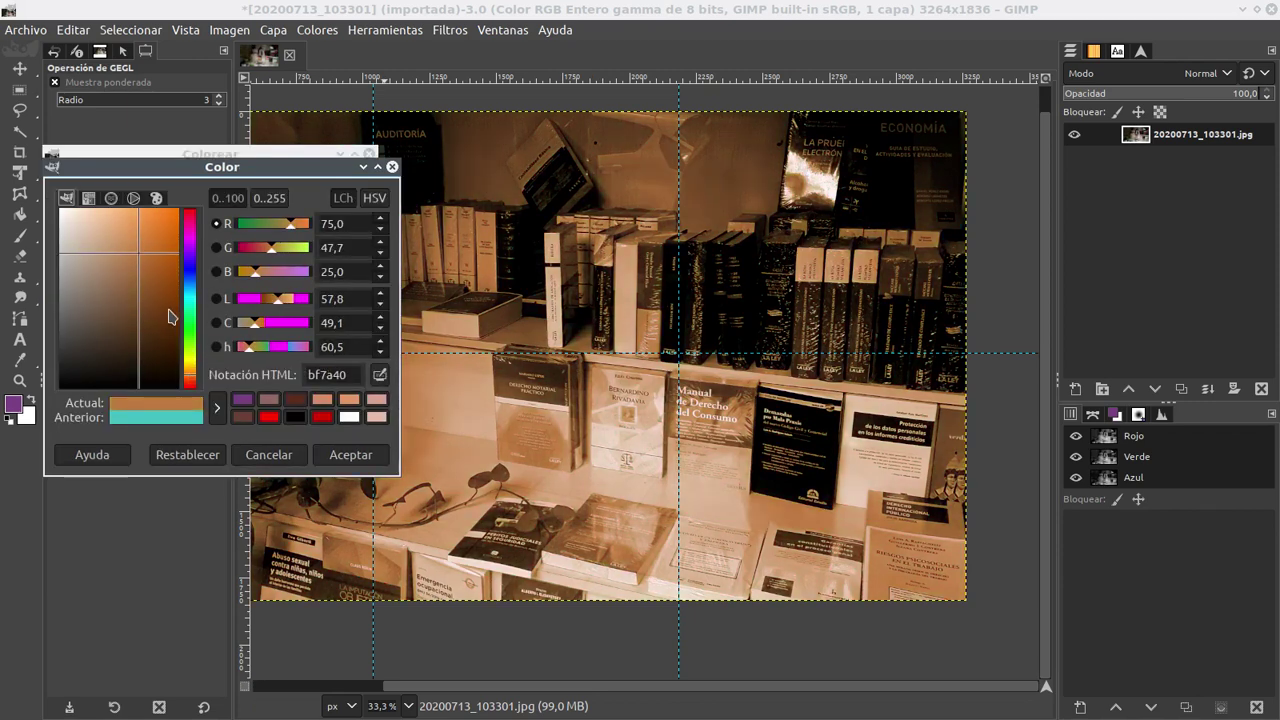
pyautogui.moveTo(165, 260)
pyautogui.mouseDown()
pyautogui.moveTo(157, 287)
pyautogui.moveTo(151, 260)
pyautogui.moveTo(148, 280)
pyautogui.moveTo(168, 305)
pyautogui.mouseUp()
pyautogui.click(190, 325)
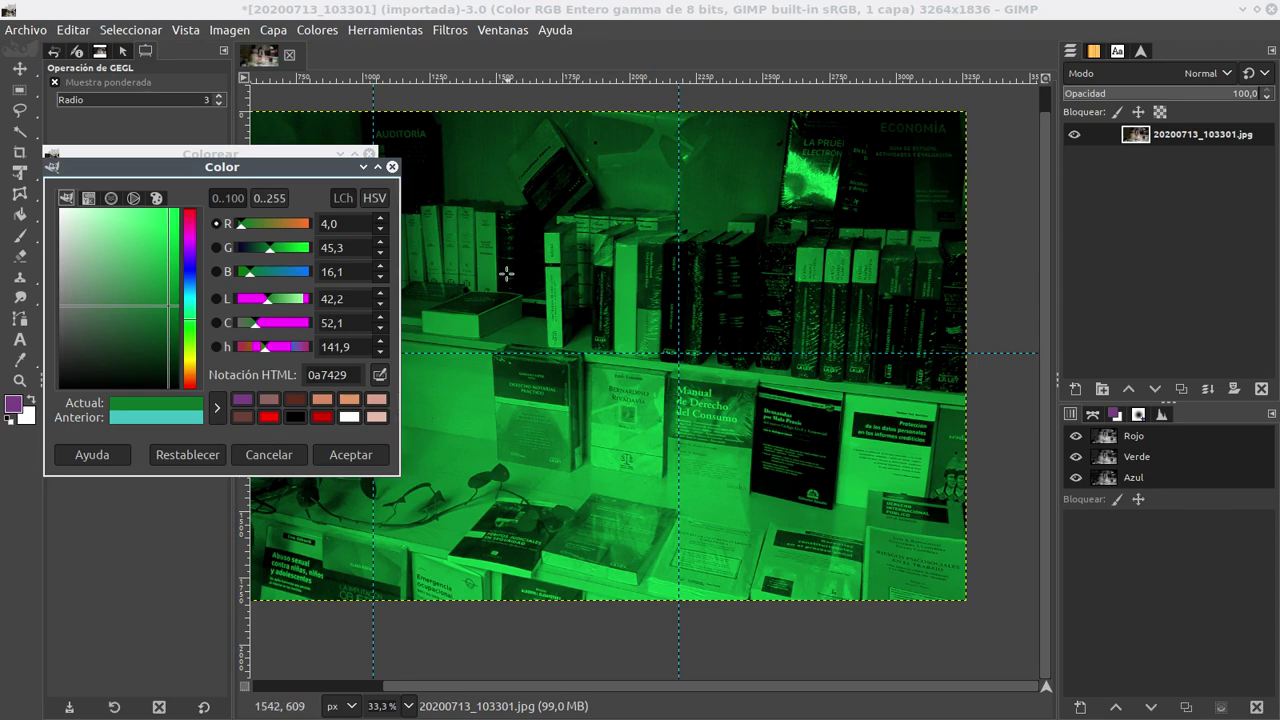
pyautogui.click(255, 455)
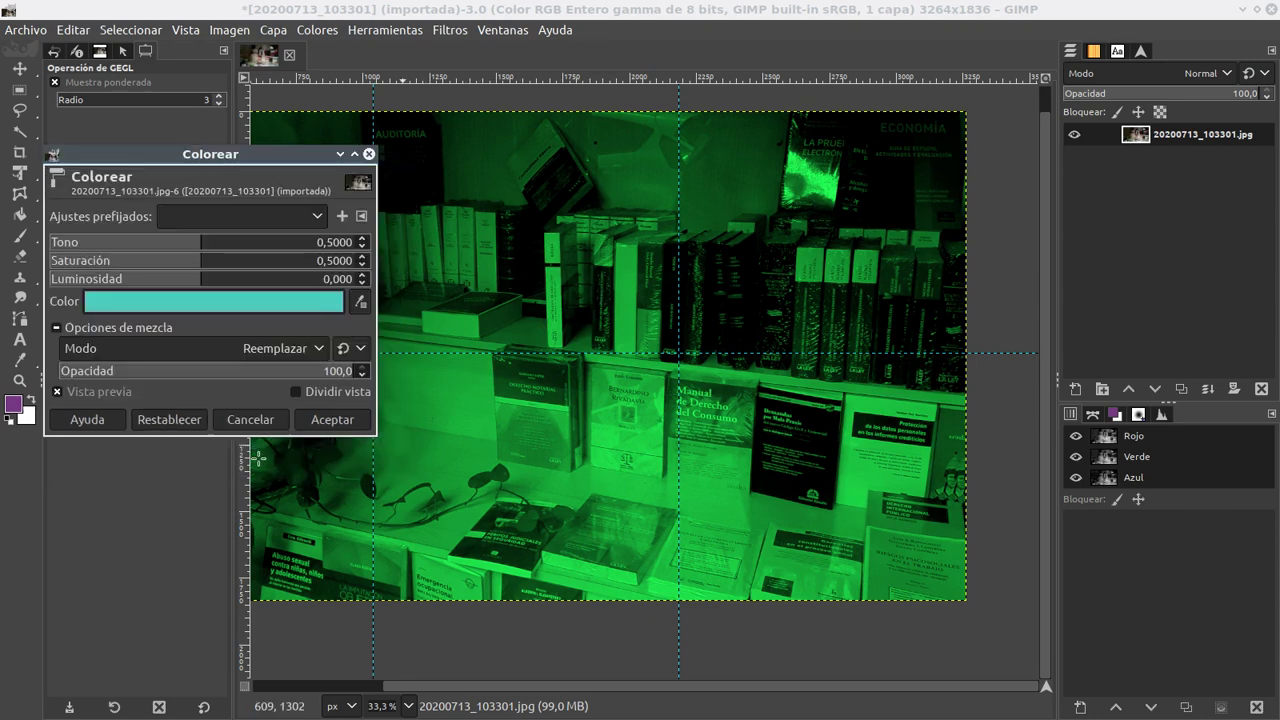
pyautogui.click(245, 420)
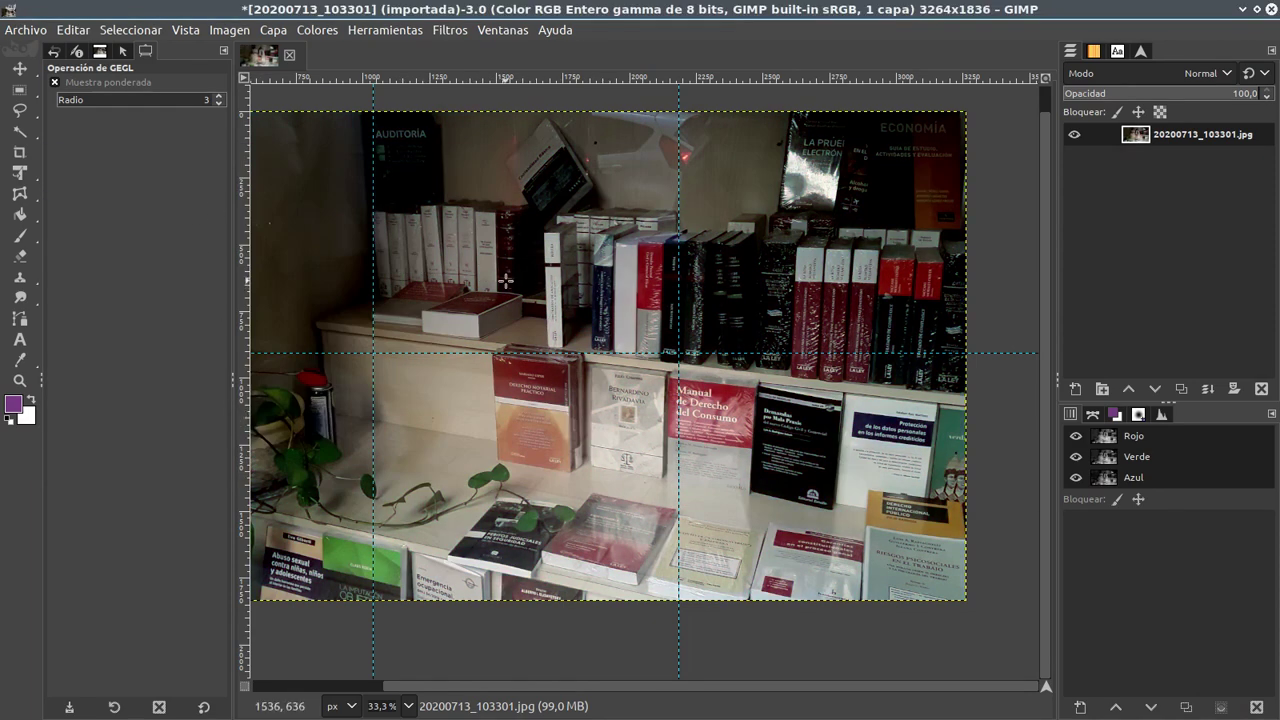
# Desaturate the bookshelf photo to grey using Luminosity mode after comparing the Modo options
pyautogui.click(312, 31)
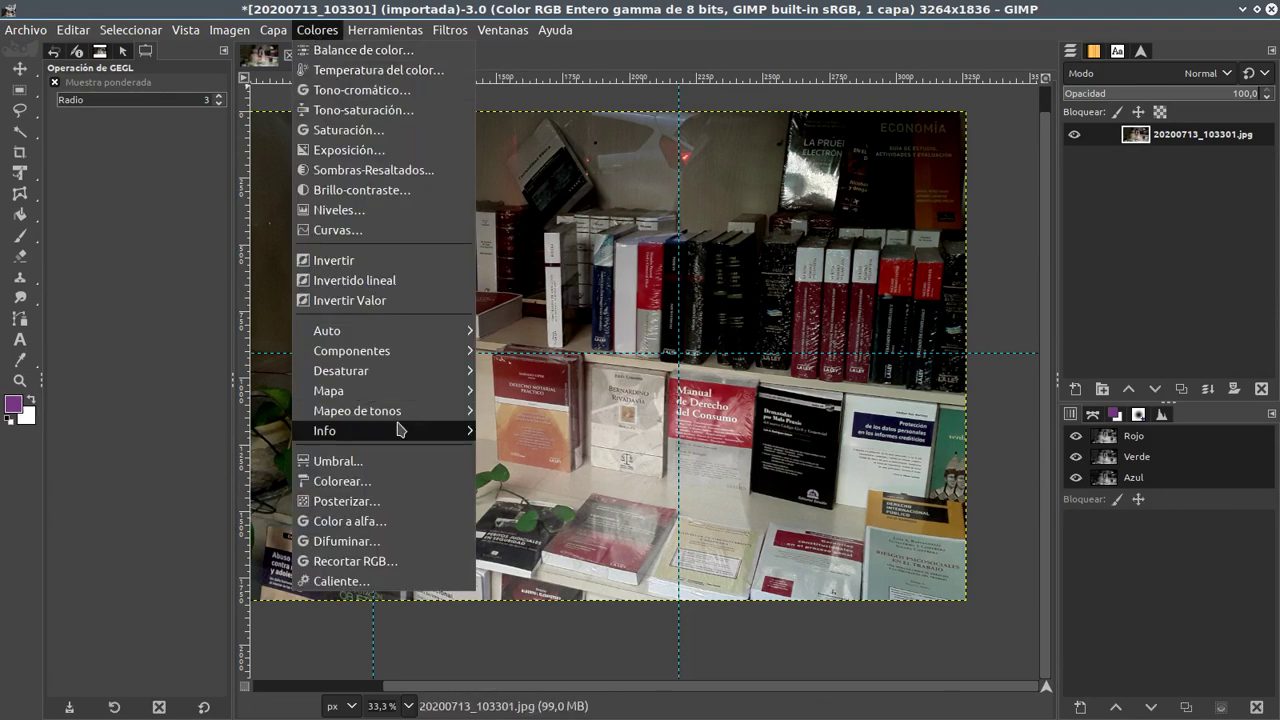
pyautogui.moveTo(341, 371)
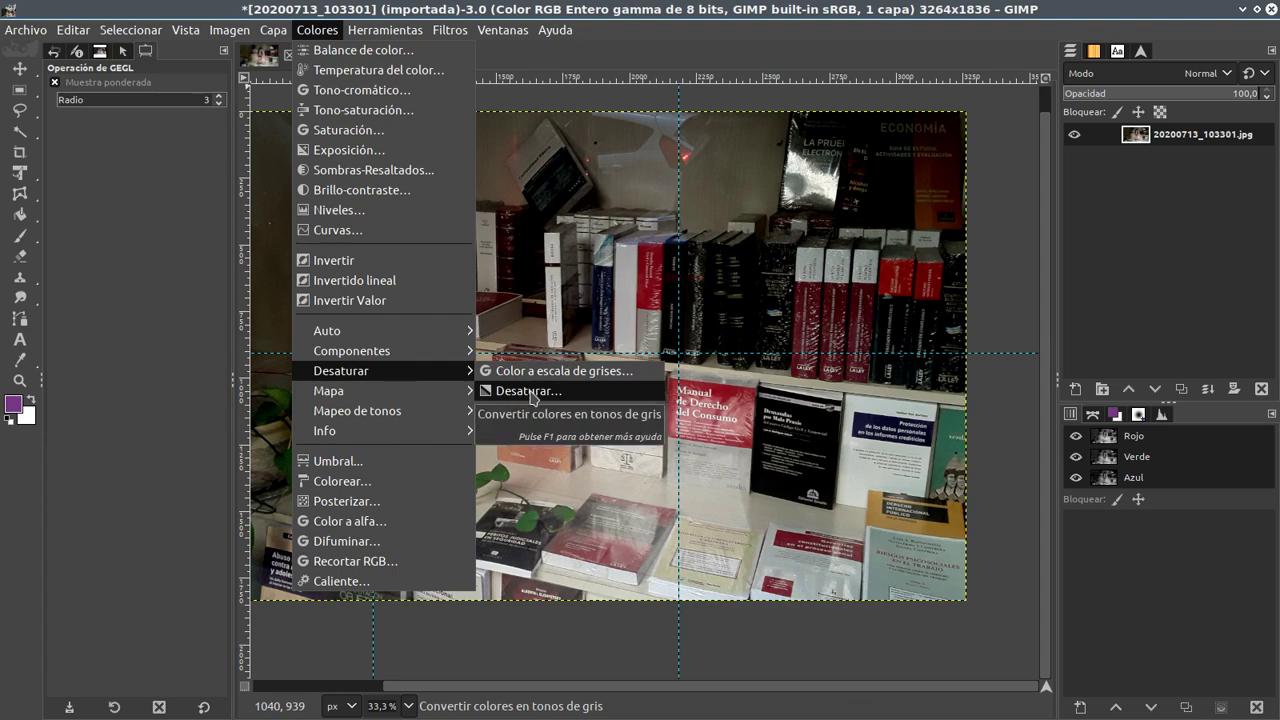
pyautogui.click(530, 392)
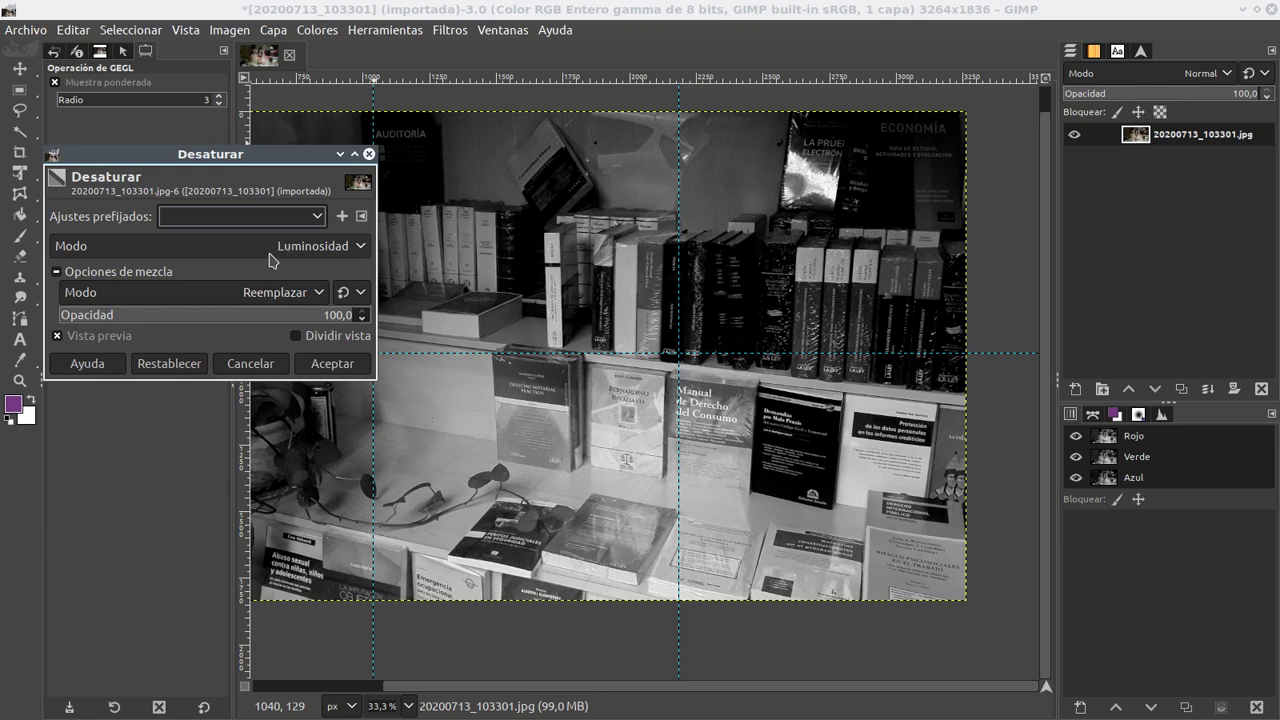
pyautogui.scroll(-1, 312, 251)
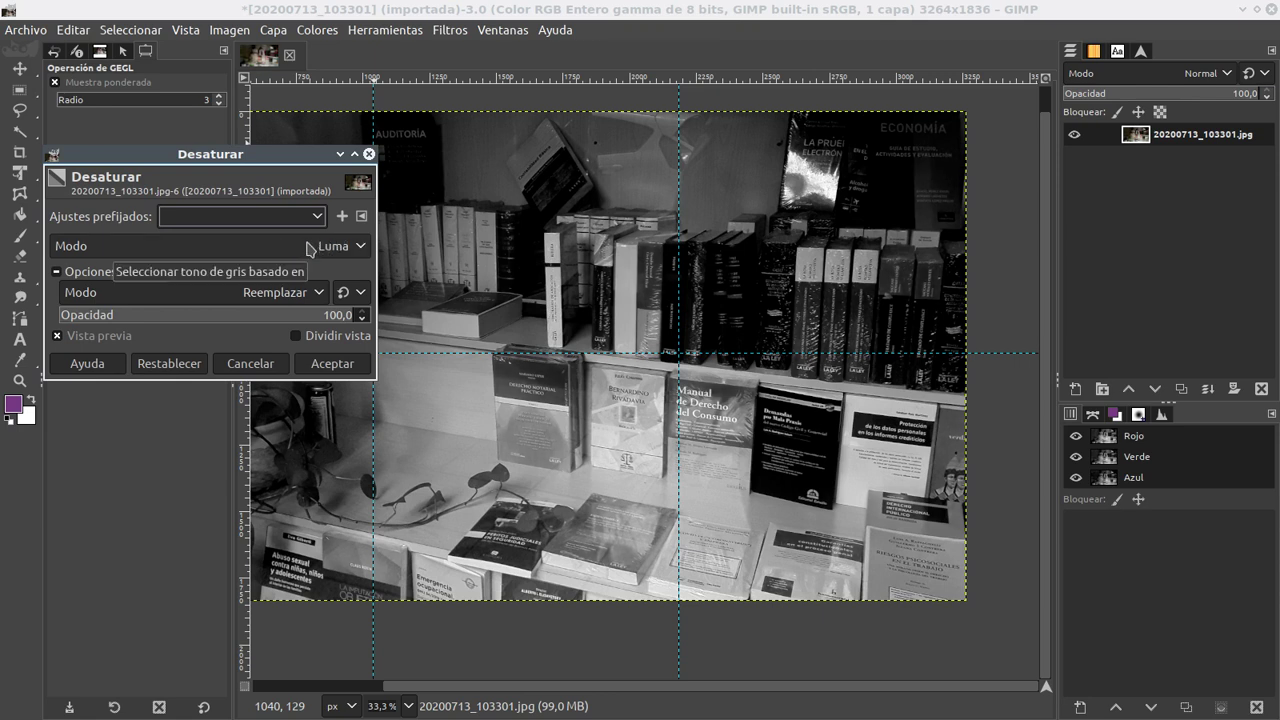
pyautogui.scroll(-1, 312, 251)
pyautogui.scroll(-1, 316, 250)
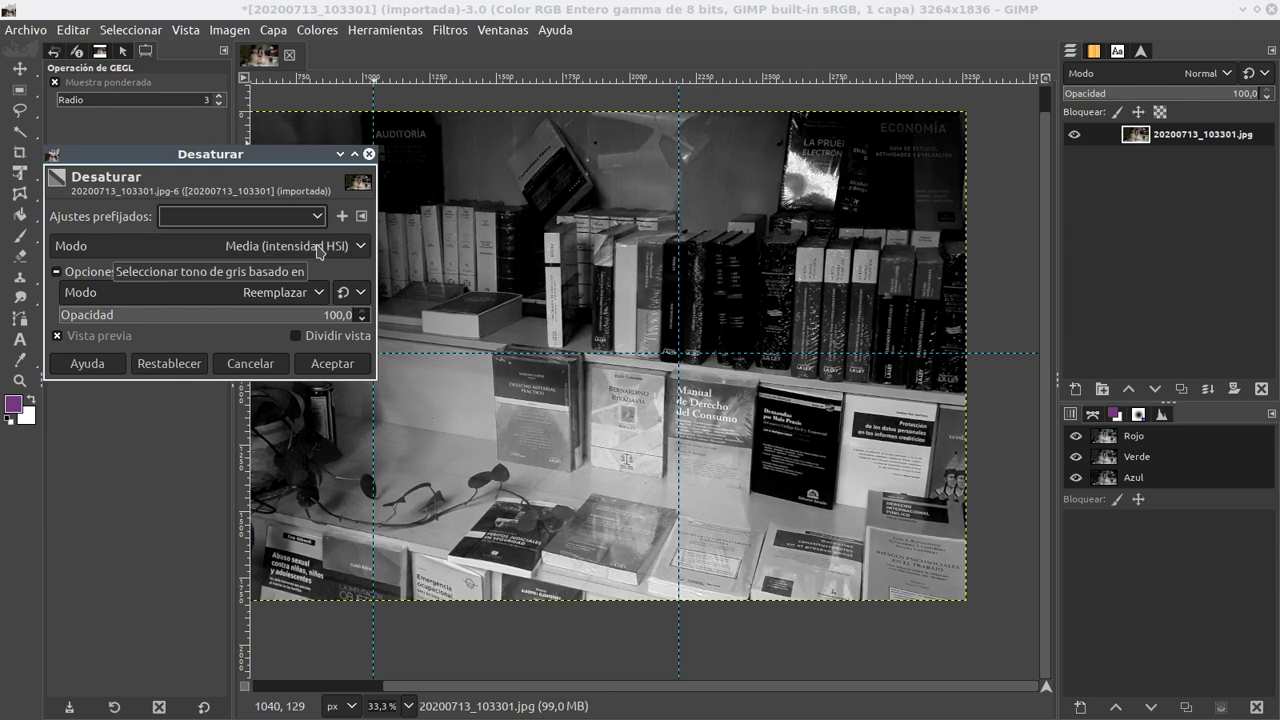
pyautogui.scroll(-1, 318, 250)
pyautogui.scroll(1, 323, 251)
pyautogui.scroll(1, 323, 251)
pyautogui.scroll(1, 323, 251)
pyautogui.scroll(-2, 323, 251)
pyautogui.scroll(1, 323, 251)
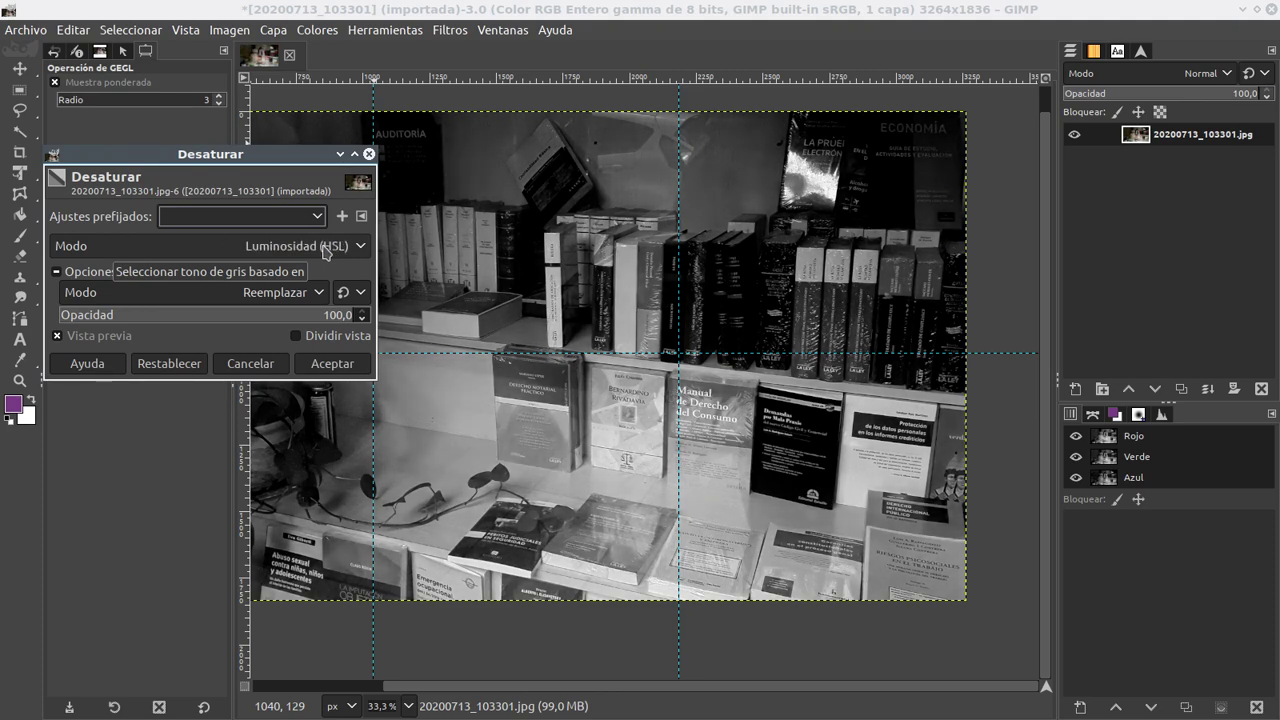
pyautogui.scroll(-1, 323, 251)
pyautogui.scroll(1, 323, 251)
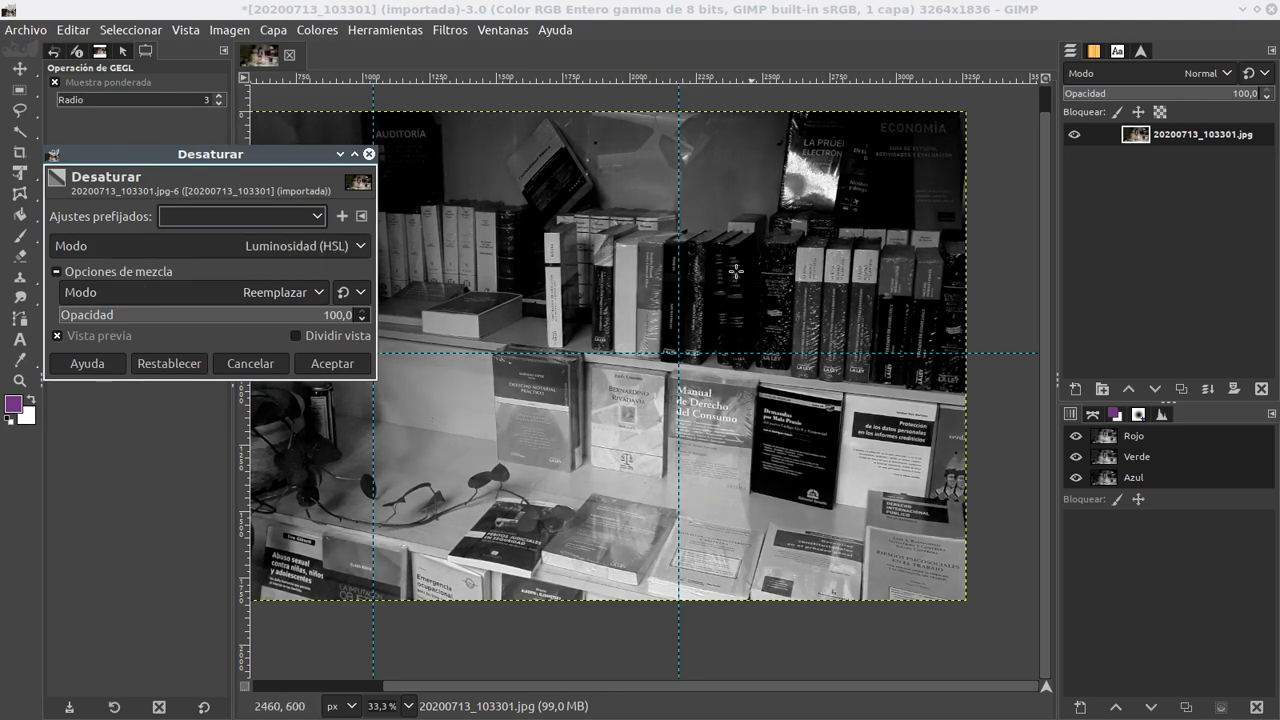
pyautogui.scroll(-1, 318, 252)
pyautogui.scroll(-1, 318, 252)
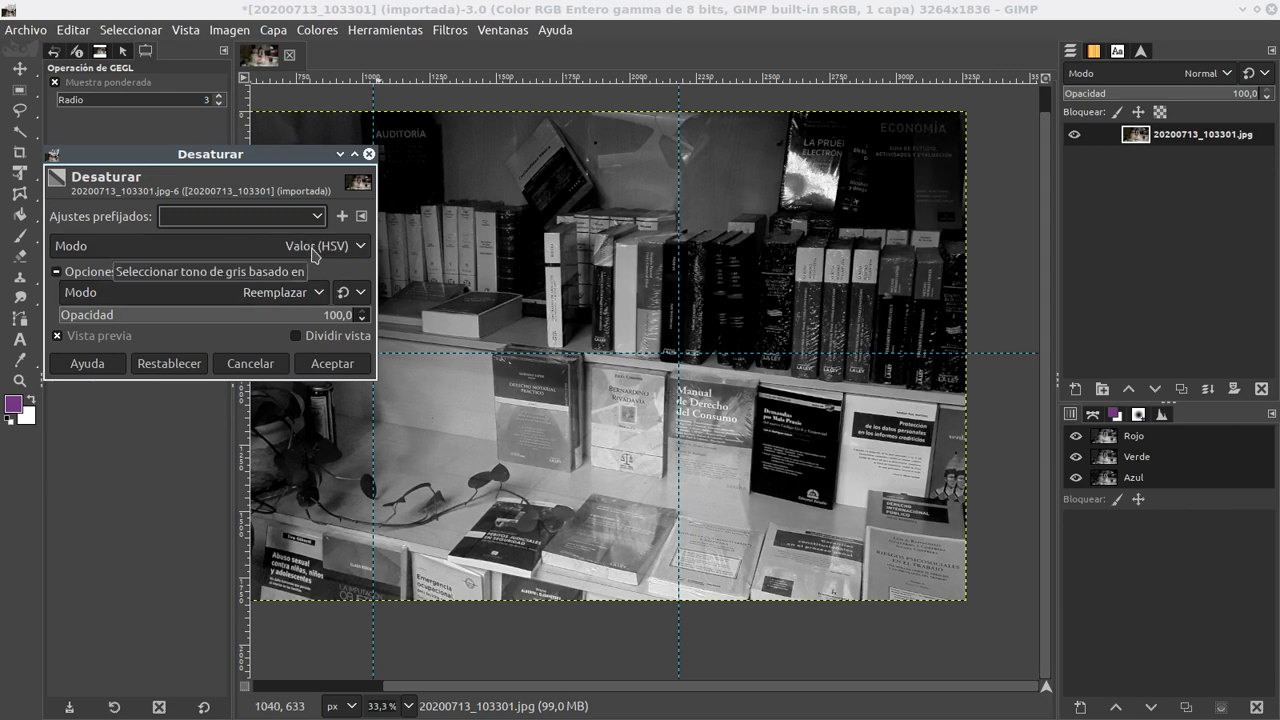
pyautogui.scroll(1, 315, 250)
pyautogui.scroll(-1, 315, 250)
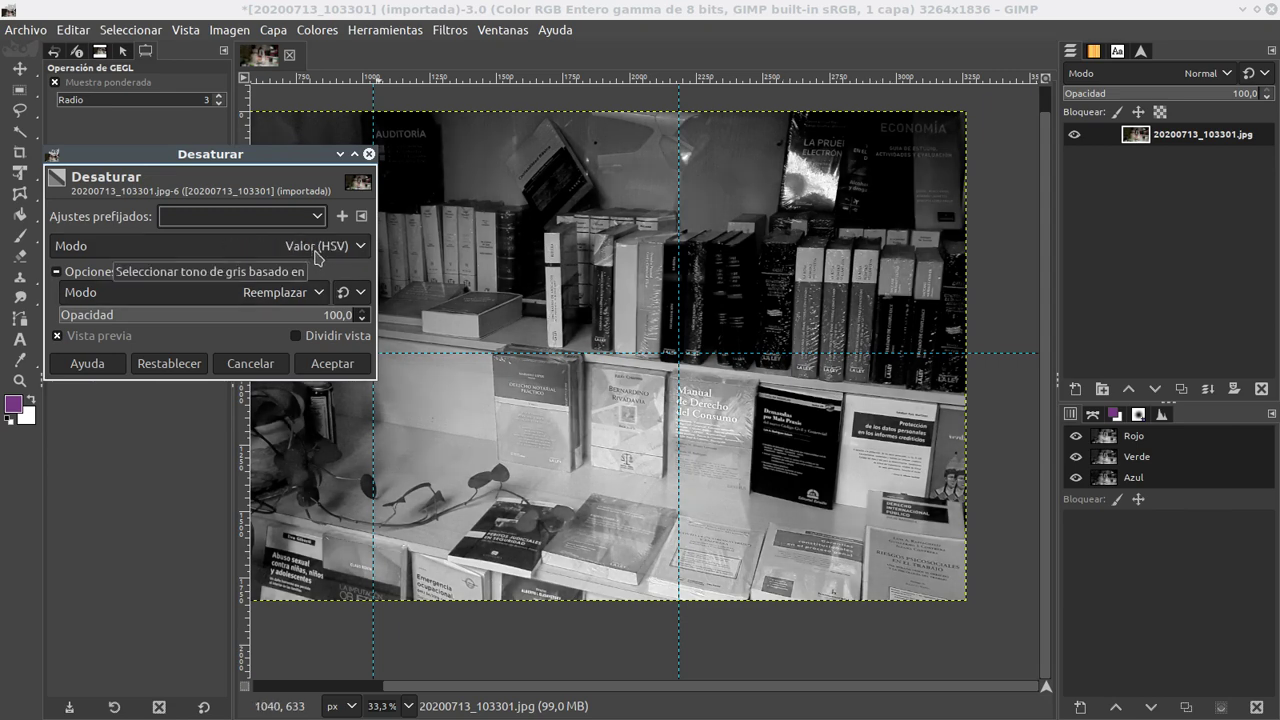
pyautogui.scroll(1, 315, 250)
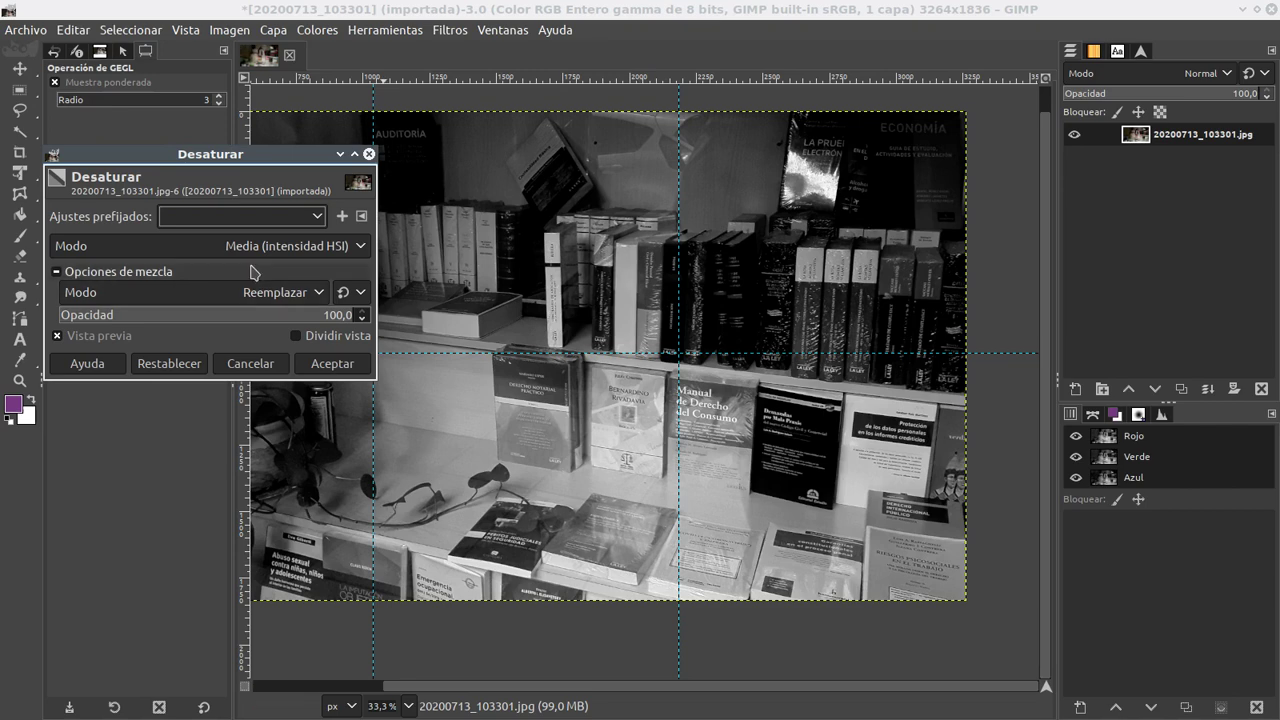
pyautogui.scroll(-1, 262, 254)
pyautogui.scroll(1, 262, 254)
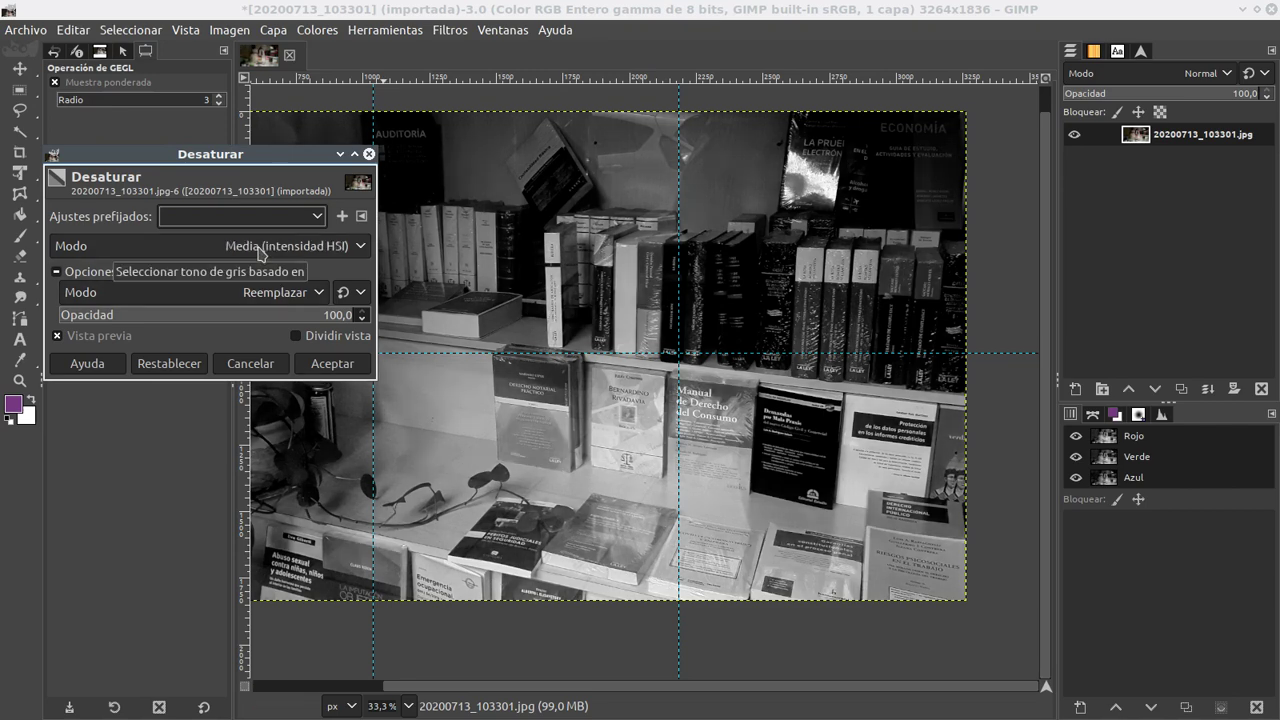
pyautogui.scroll(1, 262, 254)
pyautogui.scroll(1, 262, 254)
pyautogui.scroll(1, 258, 254)
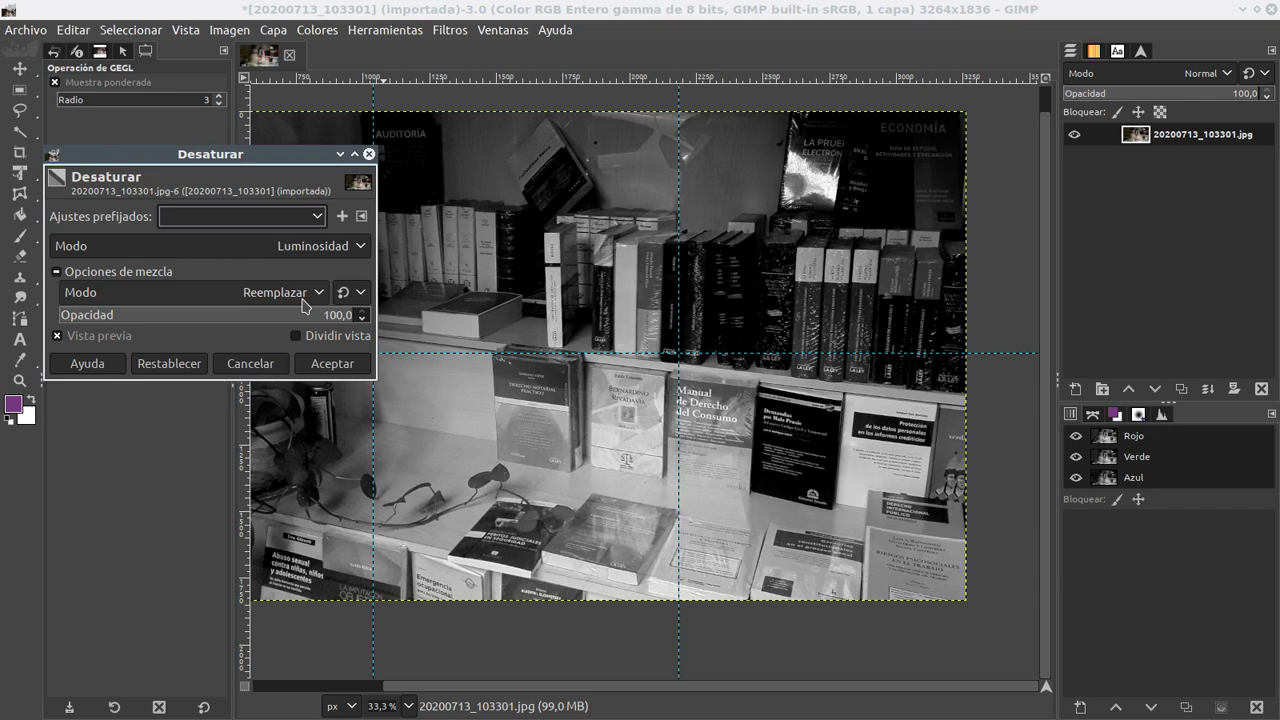
pyautogui.click(333, 364)
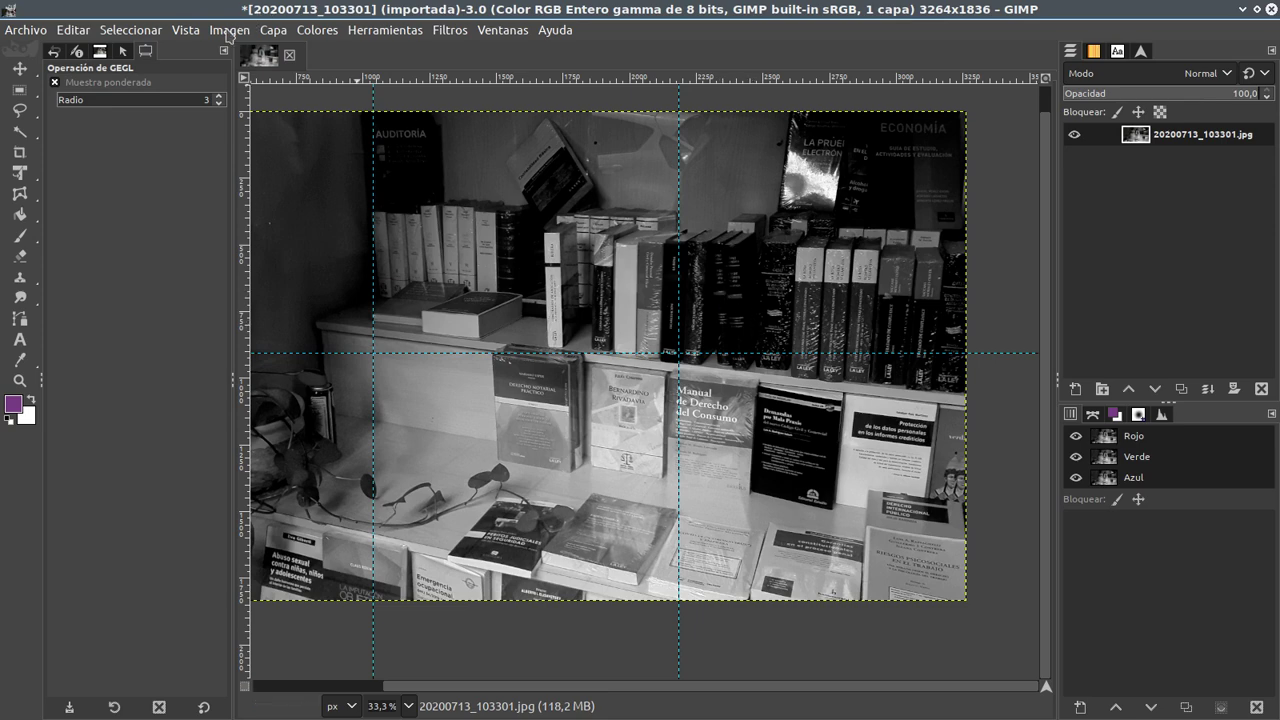
# Try a Curves adjustment lifting the darker tones and midtones, then discard it
pyautogui.click(228, 33)
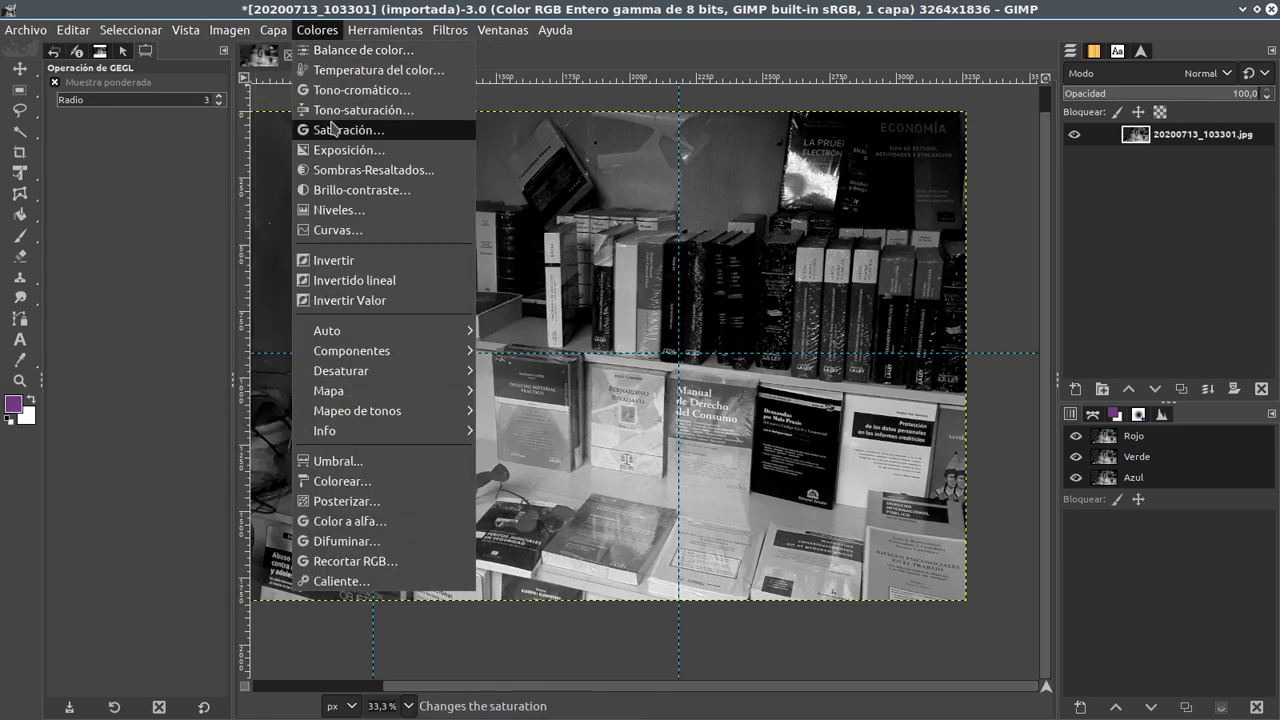
pyautogui.click(348, 231)
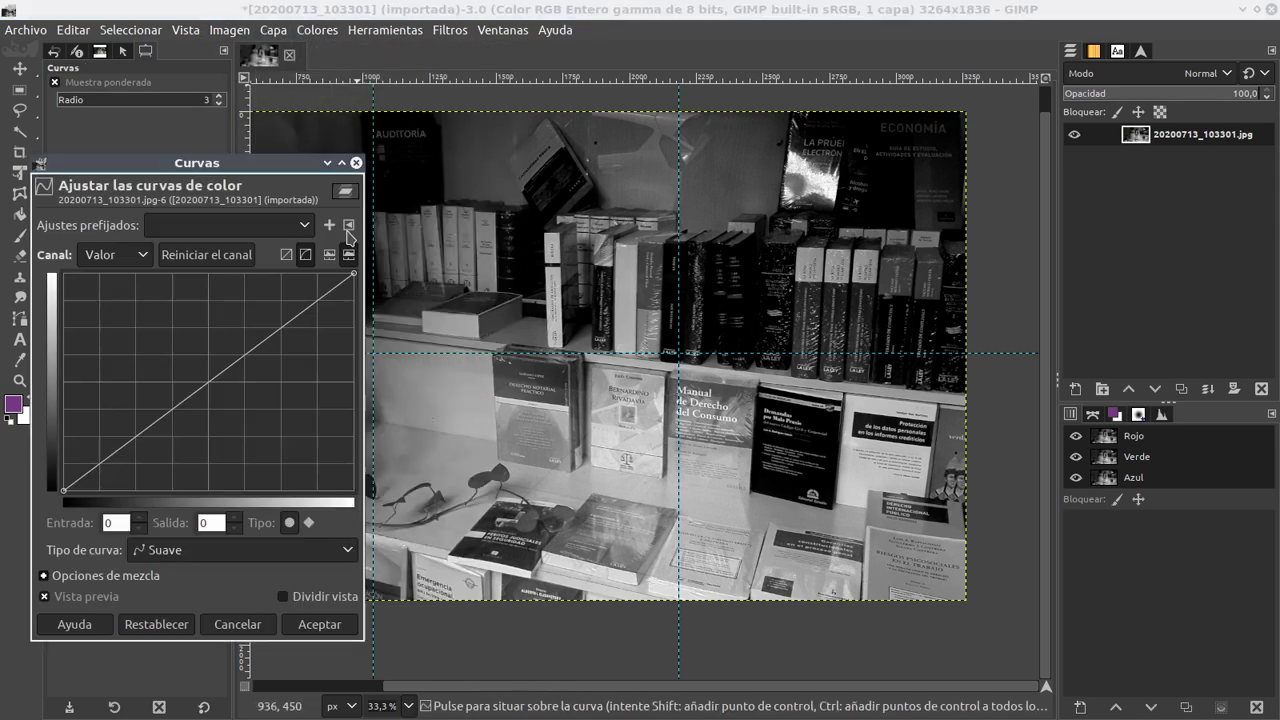
pyautogui.click(266, 337)
pyautogui.moveTo(138, 437); pyautogui.dragTo(145, 412)
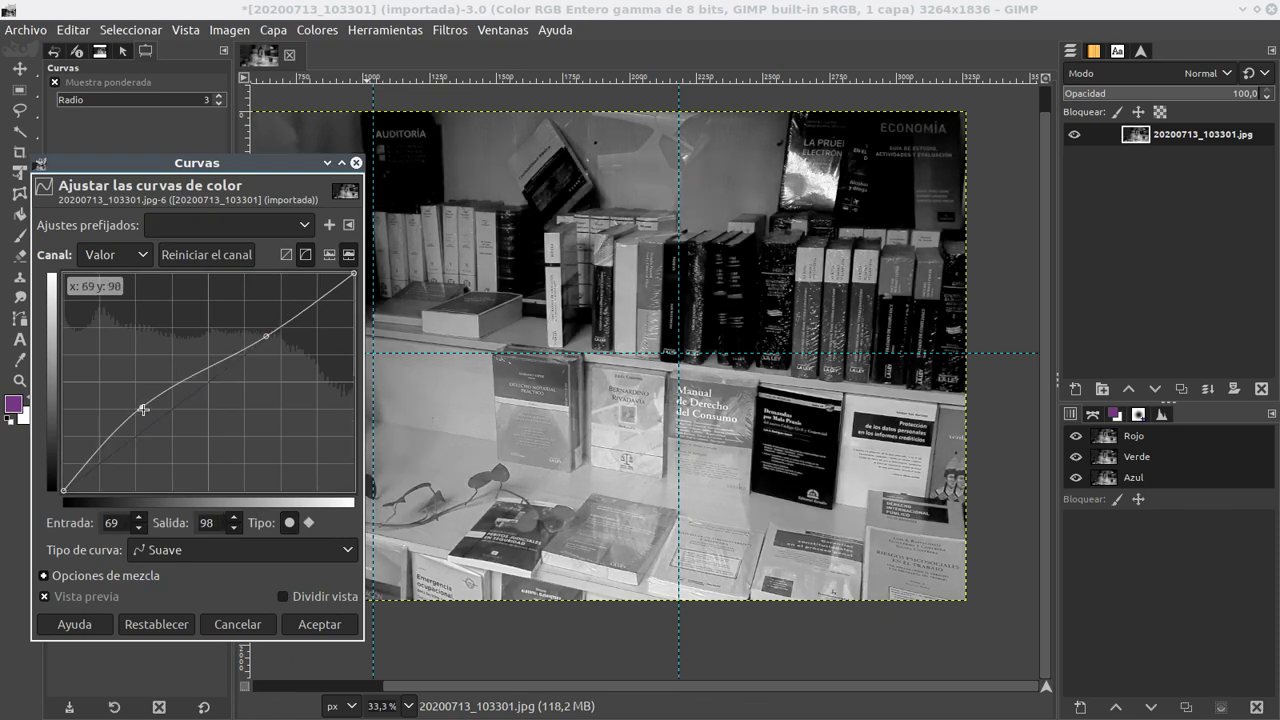
pyautogui.moveTo(90, 470); pyautogui.dragTo(90, 467)
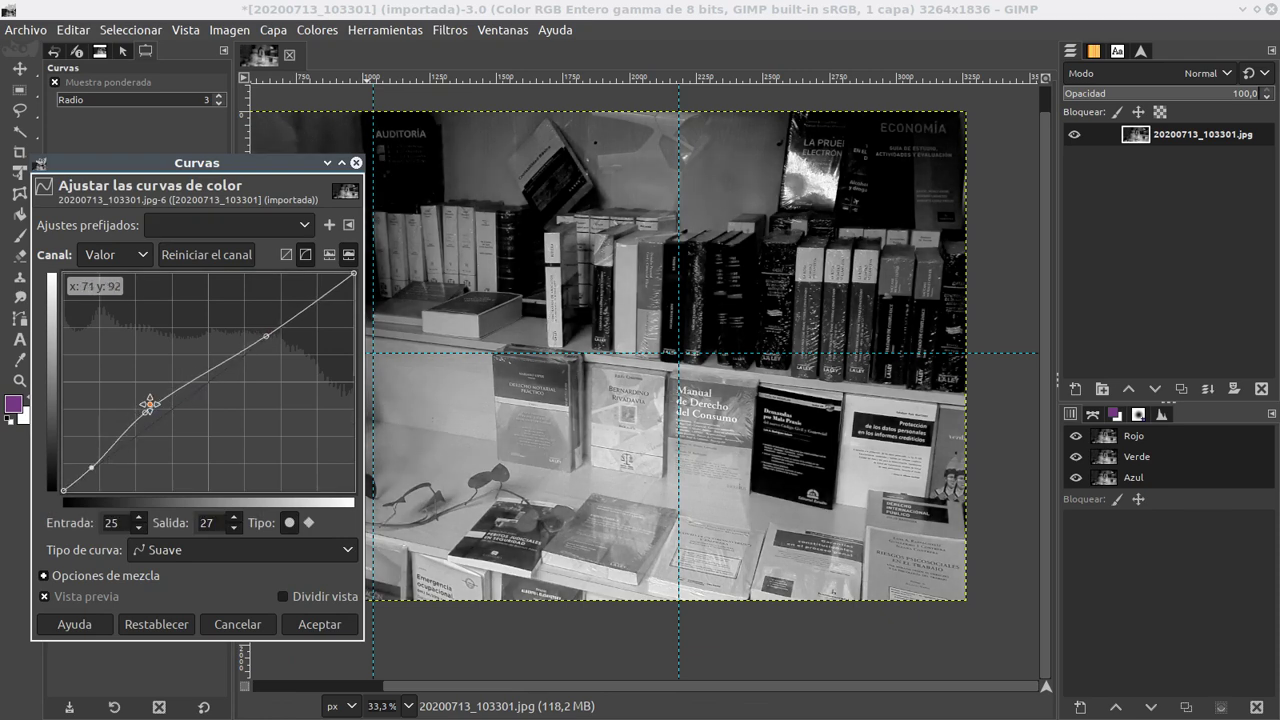
pyautogui.moveTo(145, 412); pyautogui.dragTo(154, 410)
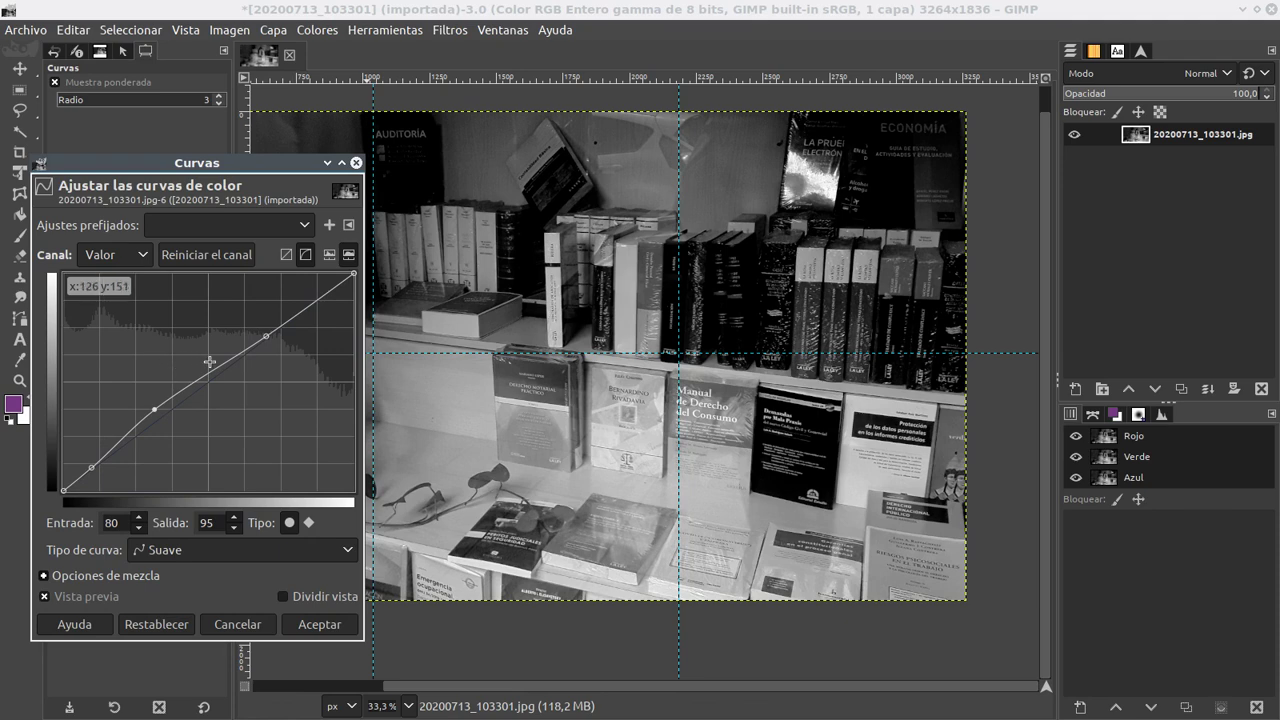
pyautogui.click(228, 625)
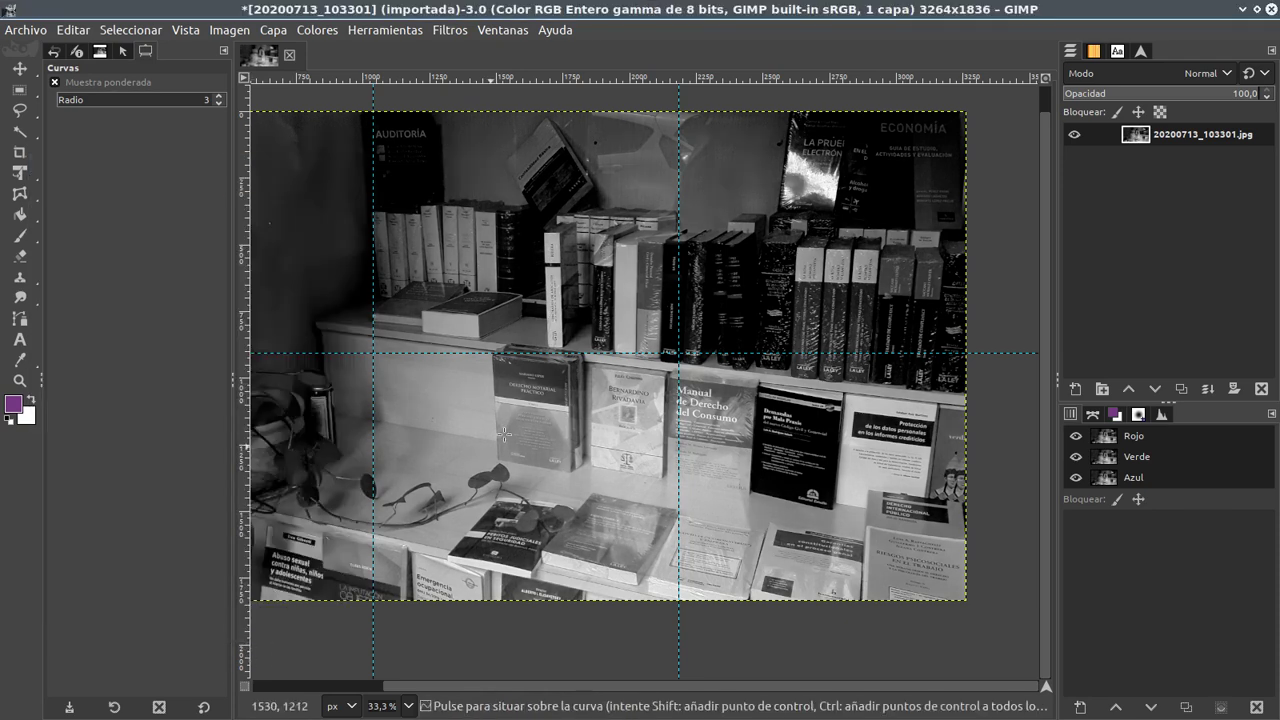
pyautogui.click(274, 32)
pyautogui.moveTo(345, 80)
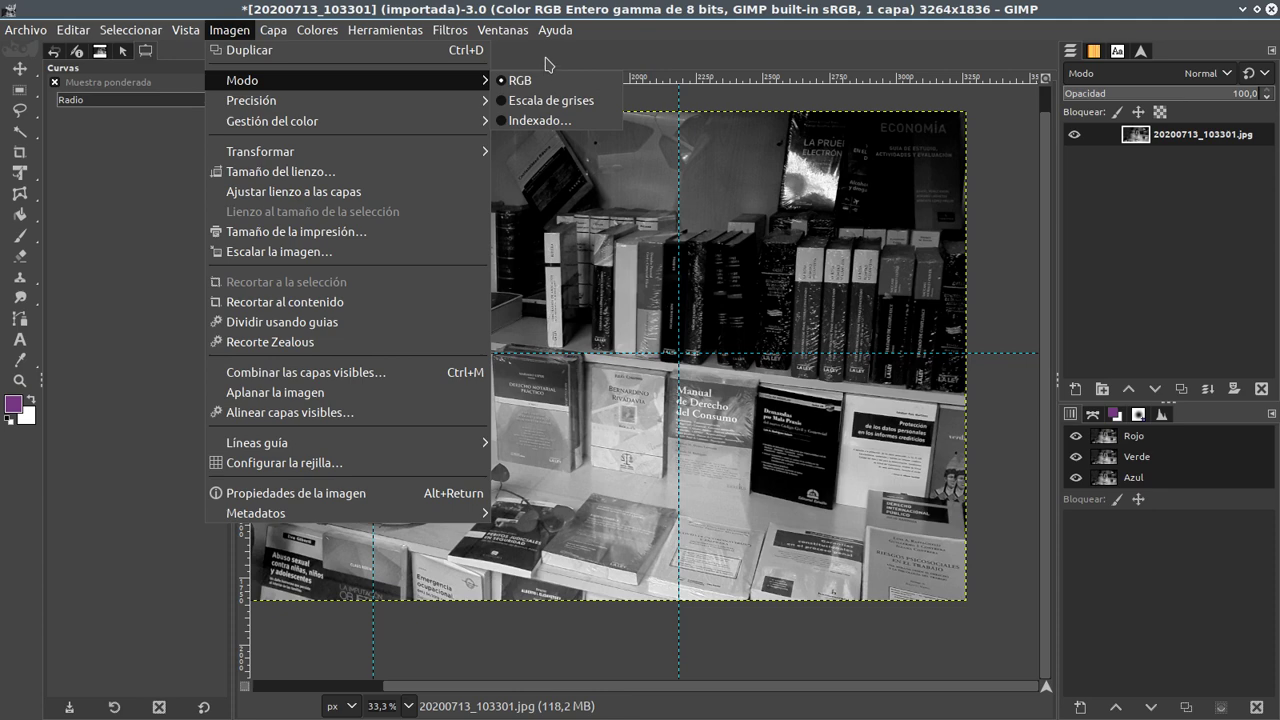
# Undo the desaturation and convert the photo to indexed mode with at most 8 colours
pyautogui.click(519, 80)
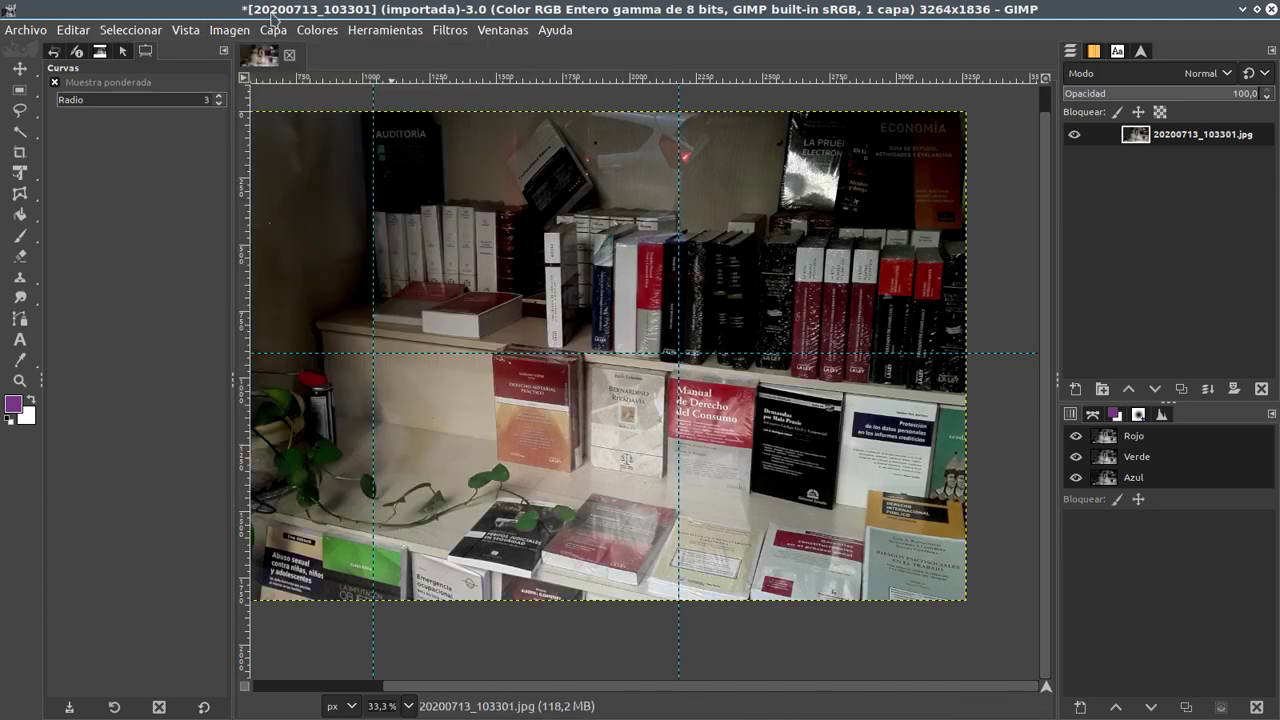
pyautogui.click(230, 30)
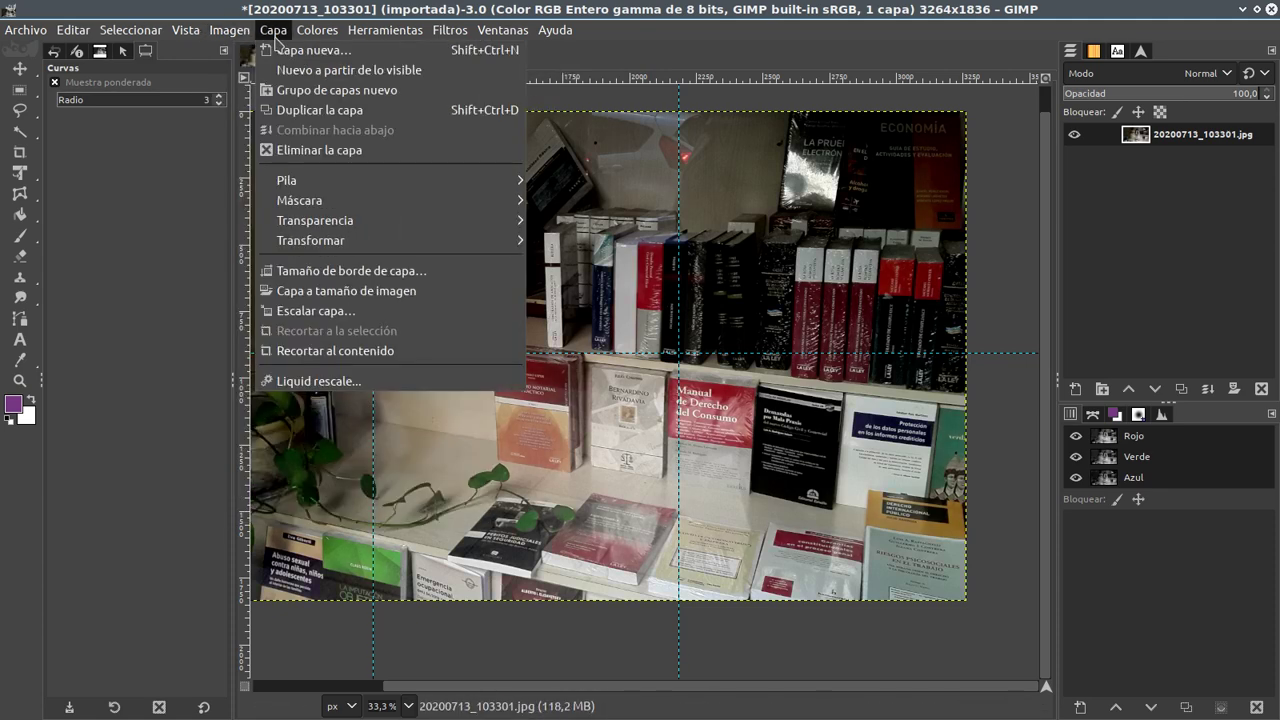
pyautogui.click(532, 120)
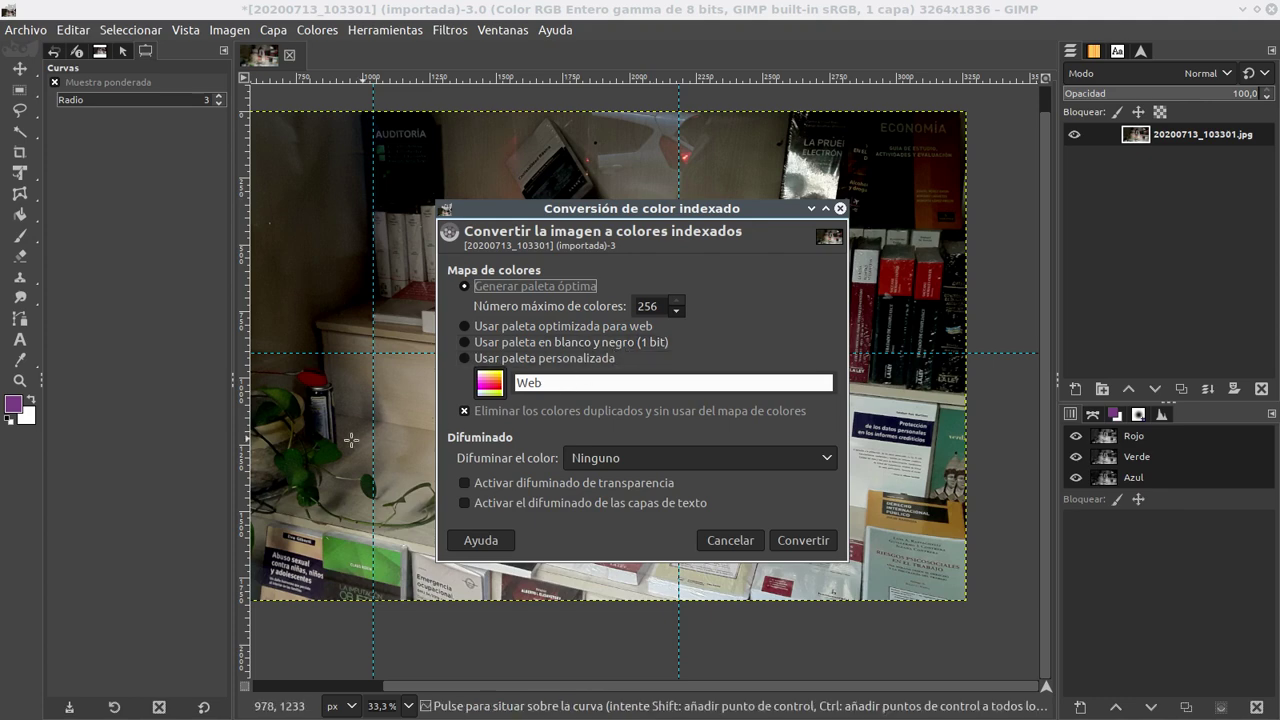
pyautogui.moveTo(346, 441); pyautogui.dragTo(458, 452)
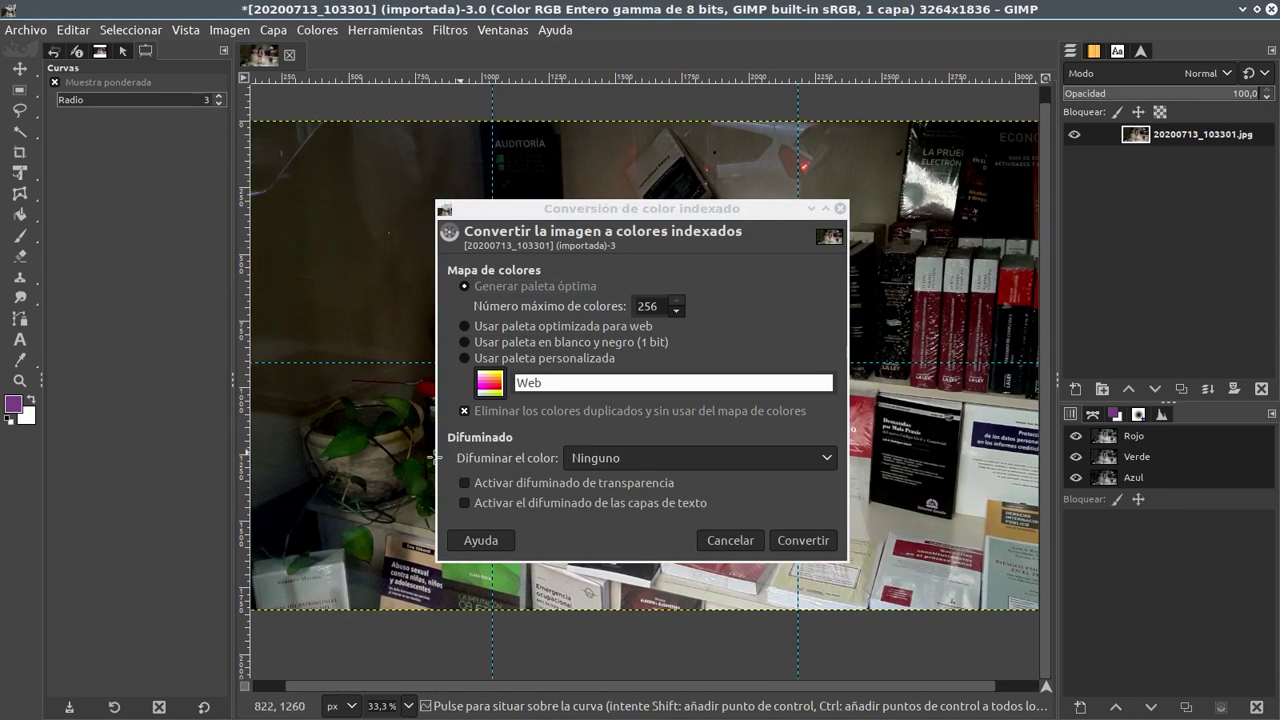
pyautogui.doubleClick(642, 307)
pyautogui.write('8')
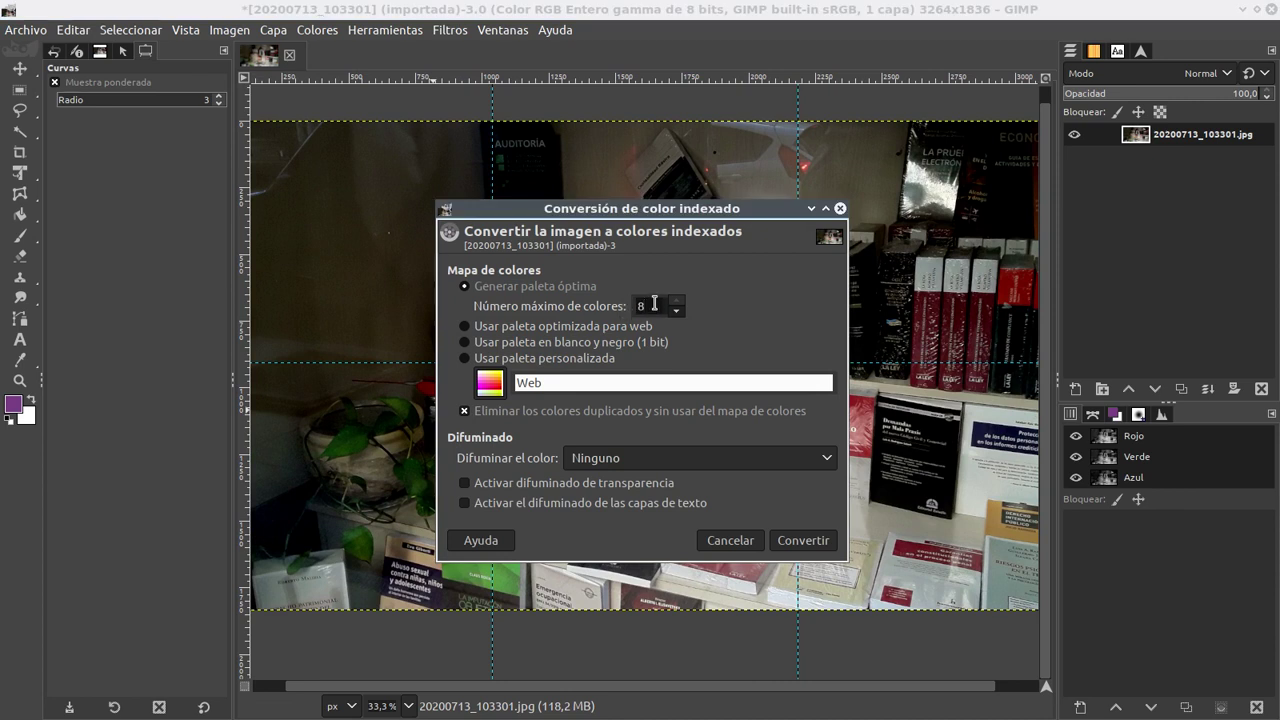
pyautogui.click(808, 543)
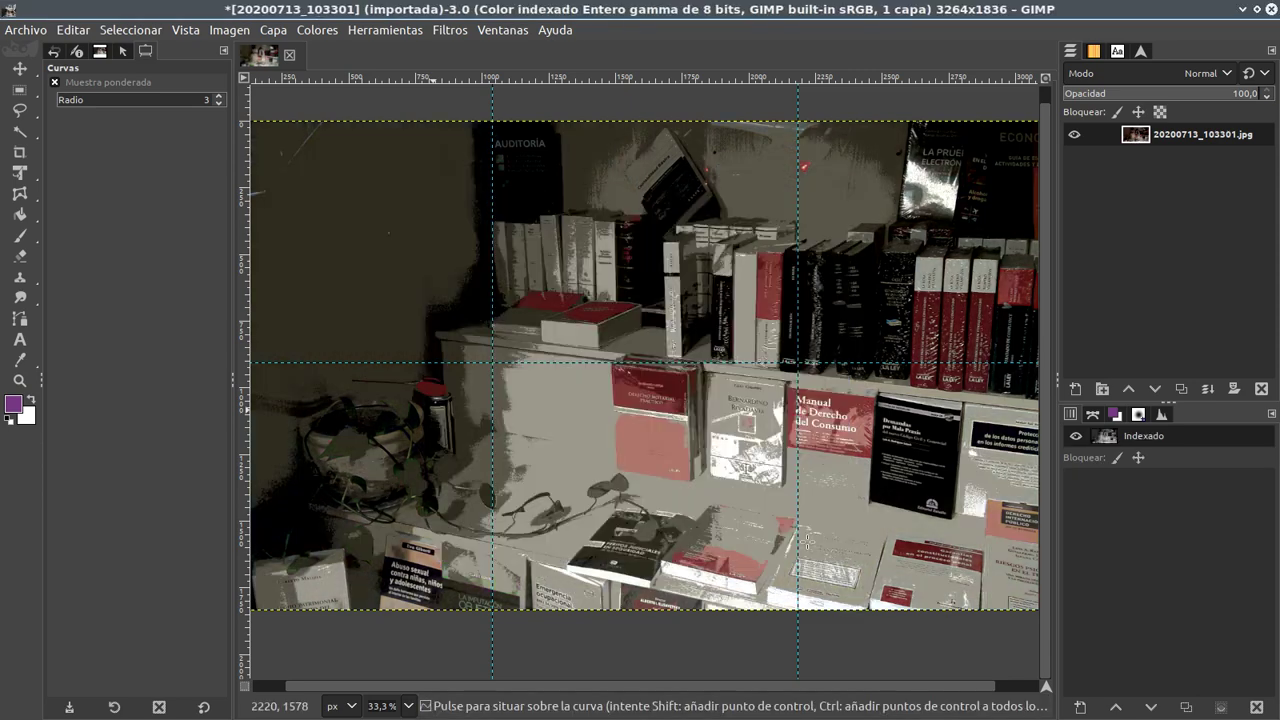
pyautogui.hscroll(3, 790, 520)
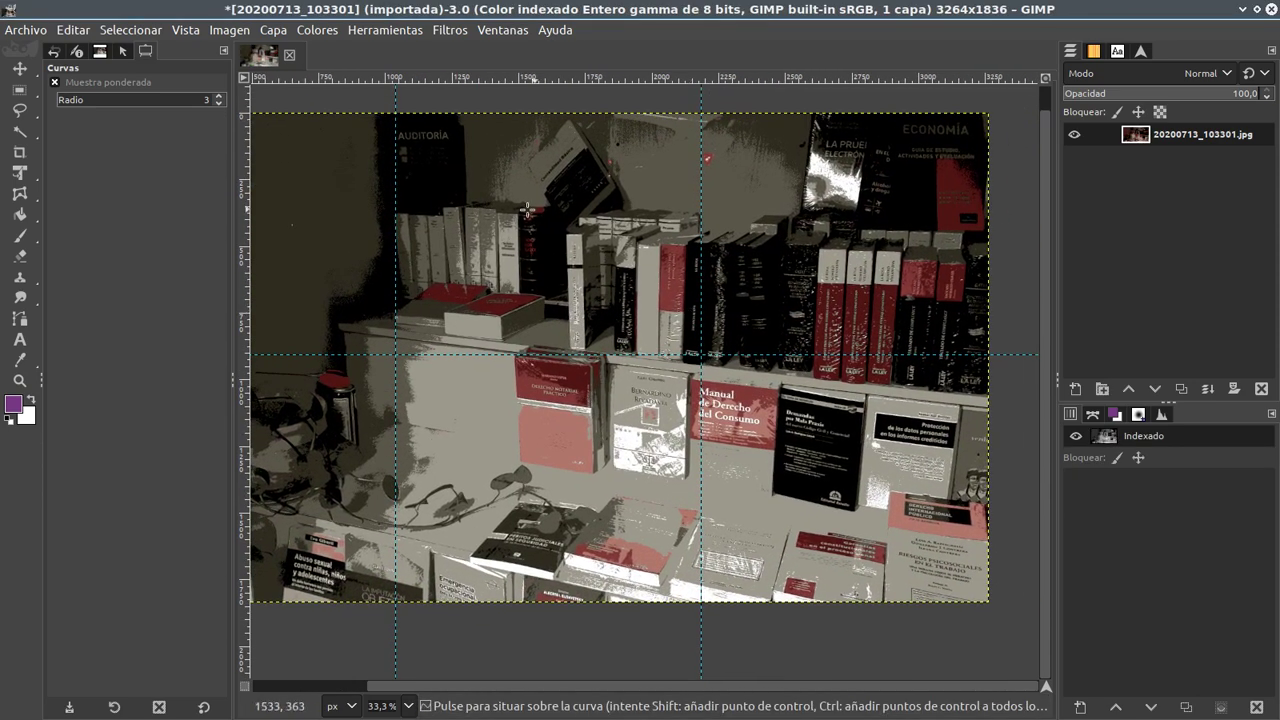
pyautogui.hscroll(-3, 559, 271)
pyautogui.scroll(1, 635, 415)
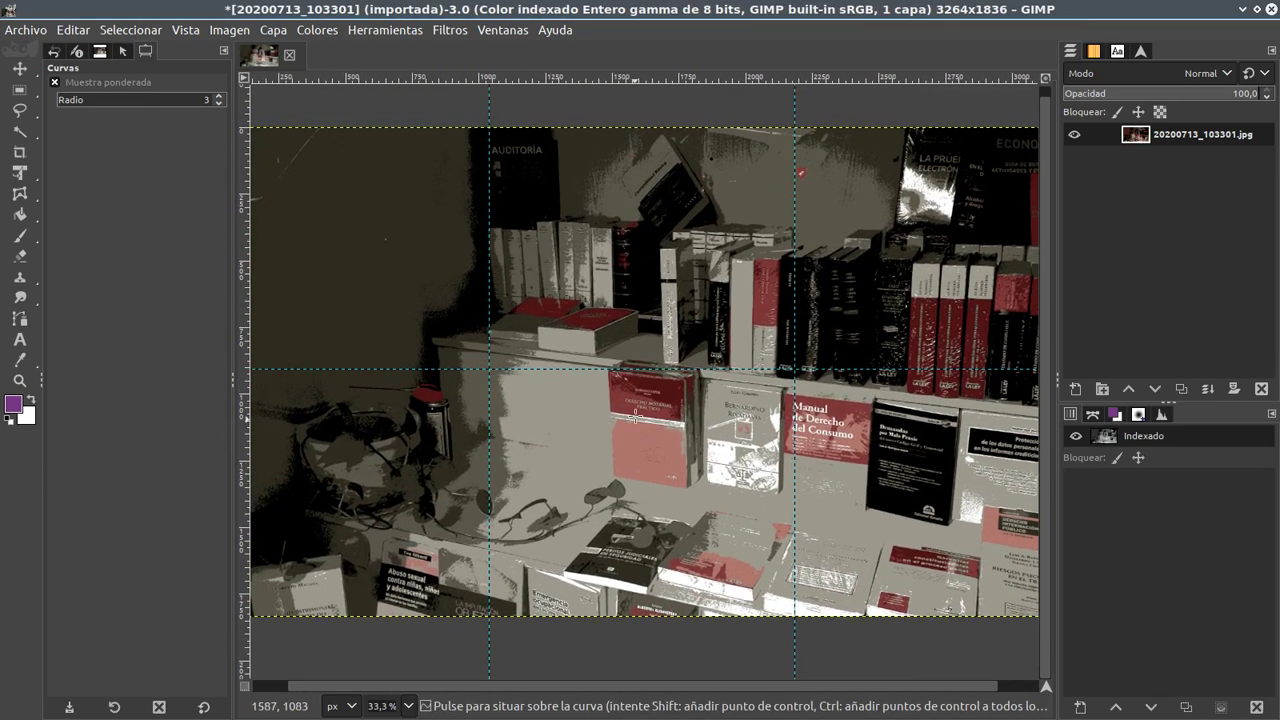
pyautogui.keyDown('ctrl'); pyautogui.scroll(2, 667, 425); pyautogui.keyUp('ctrl')
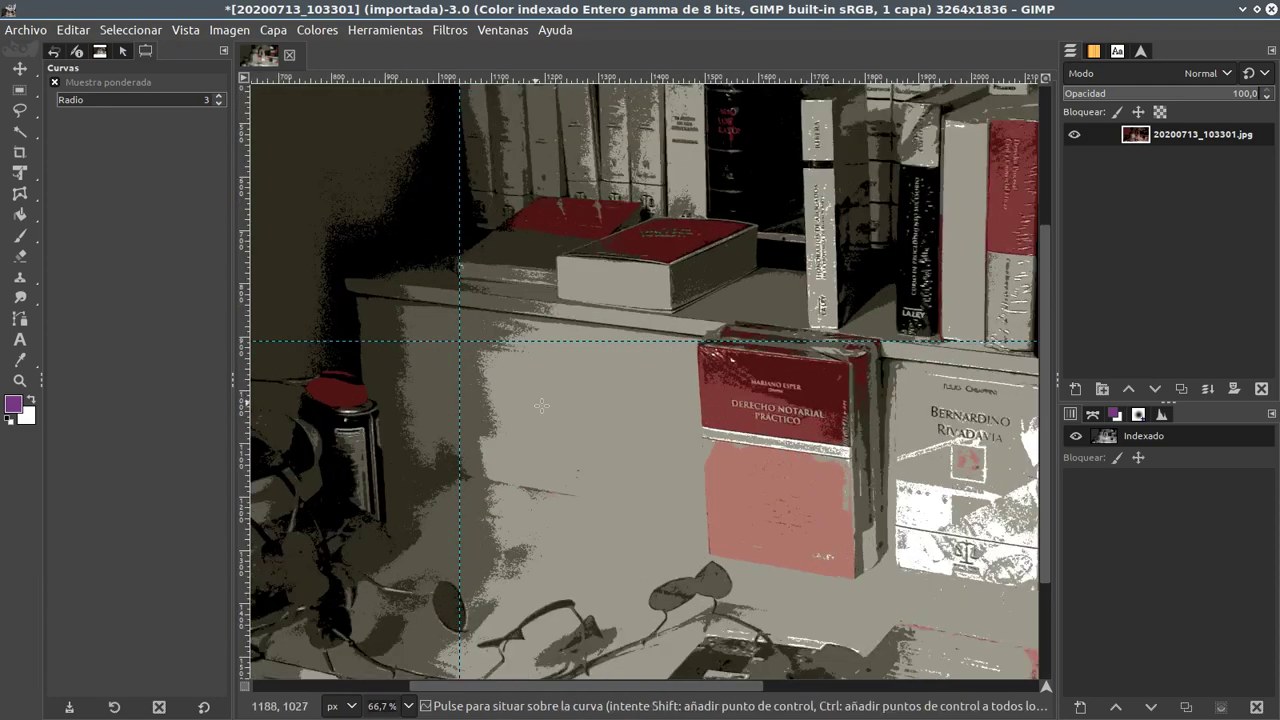
pyautogui.scroll(2, 600, 410)
pyautogui.hscroll(3, 570, 404)
pyautogui.hscroll(3, 570, 404)
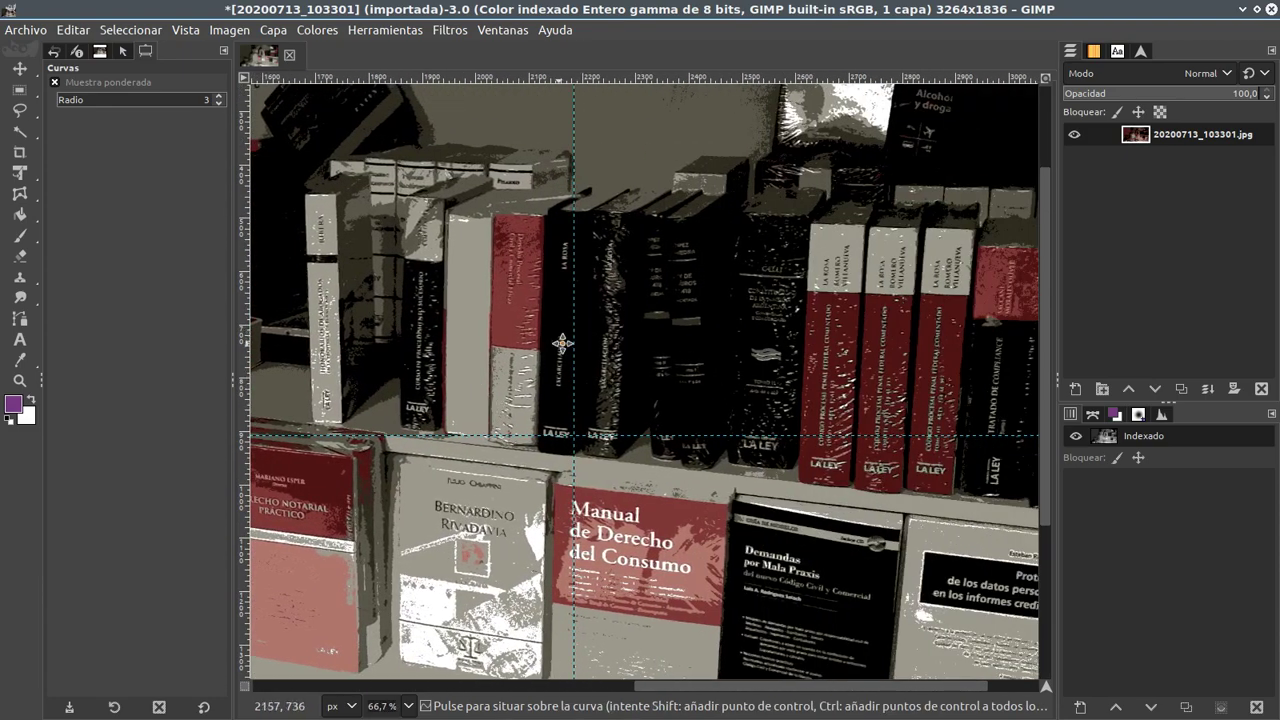
pyautogui.hscroll(-5, 600, 430)
pyautogui.hscroll(-3, 691, 469)
pyautogui.scroll(-1, 691, 469)
pyautogui.keyDown('ctrl'); pyautogui.scroll(1, 691, 469); pyautogui.keyUp('ctrl')
pyautogui.keyDown('ctrl'); pyautogui.scroll(3, 700, 380); pyautogui.keyUp('ctrl')
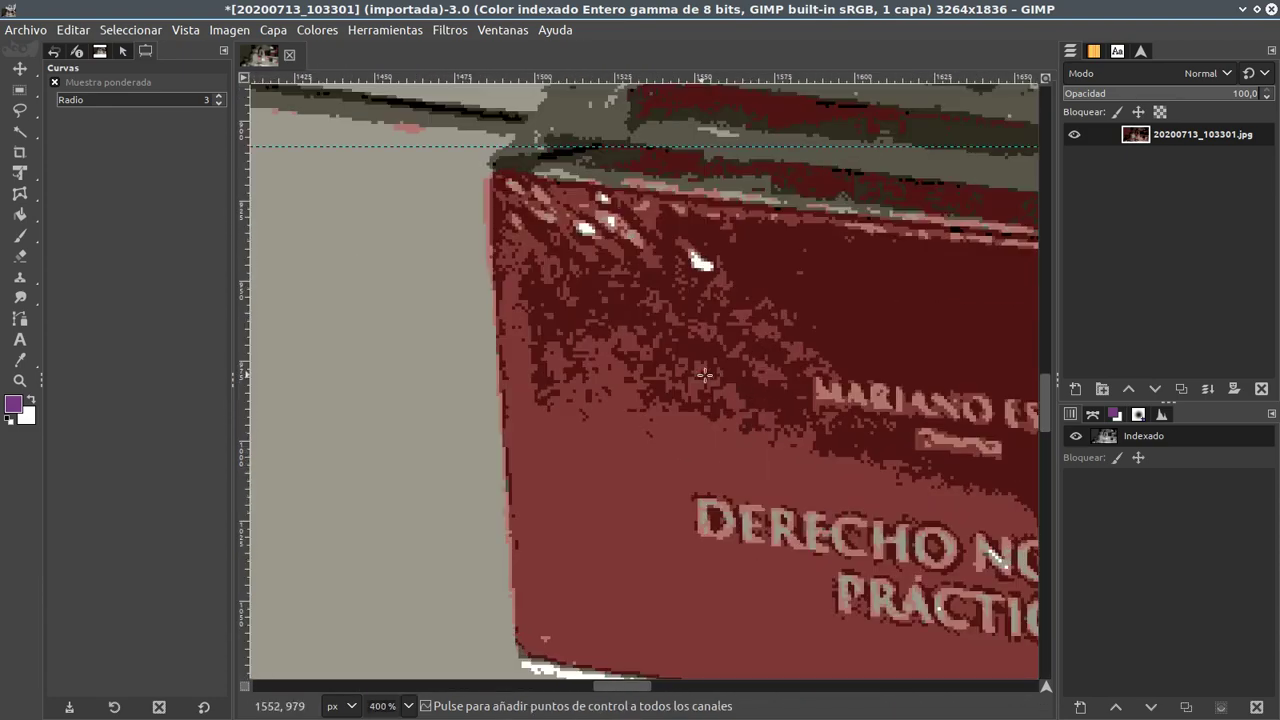
pyautogui.keyDown('ctrl'); pyautogui.scroll(3, 690, 365); pyautogui.keyUp('ctrl')
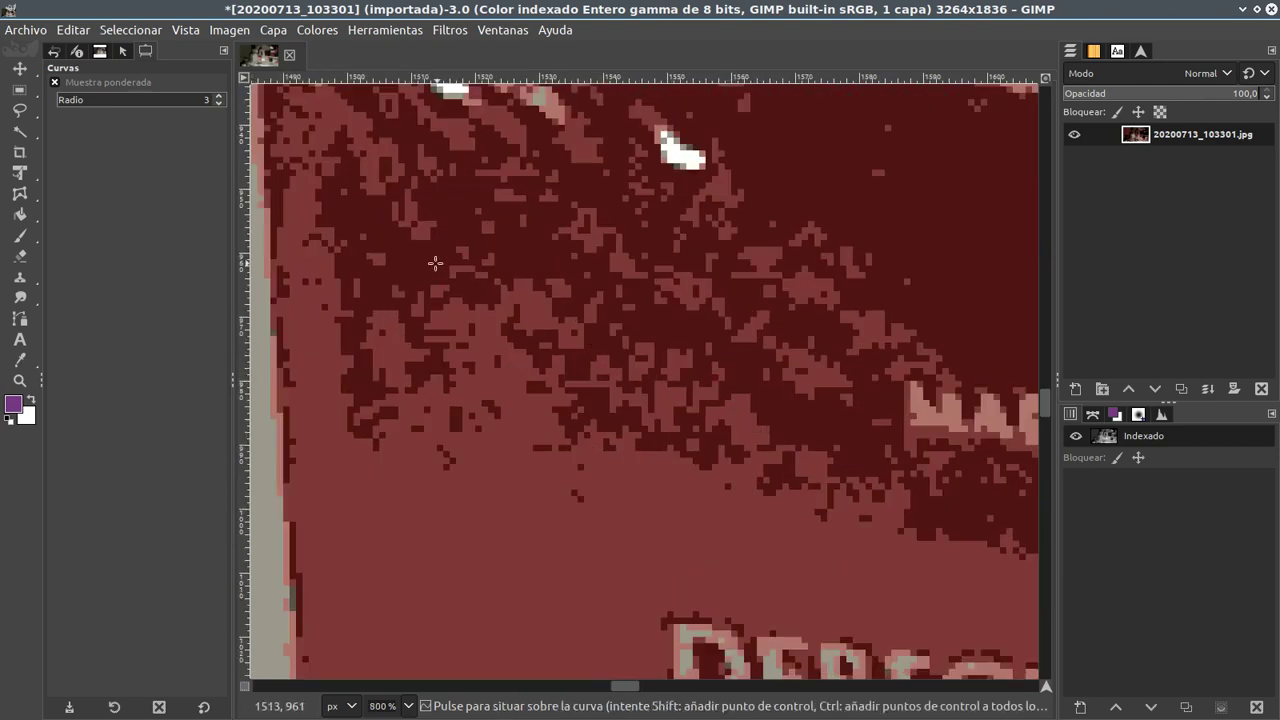
pyautogui.keyDown('ctrl'); pyautogui.scroll(-2, 666, 389); pyautogui.keyUp('ctrl')
pyautogui.keyDown('ctrl'); pyautogui.scroll(-4, 666, 389); pyautogui.keyUp('ctrl')
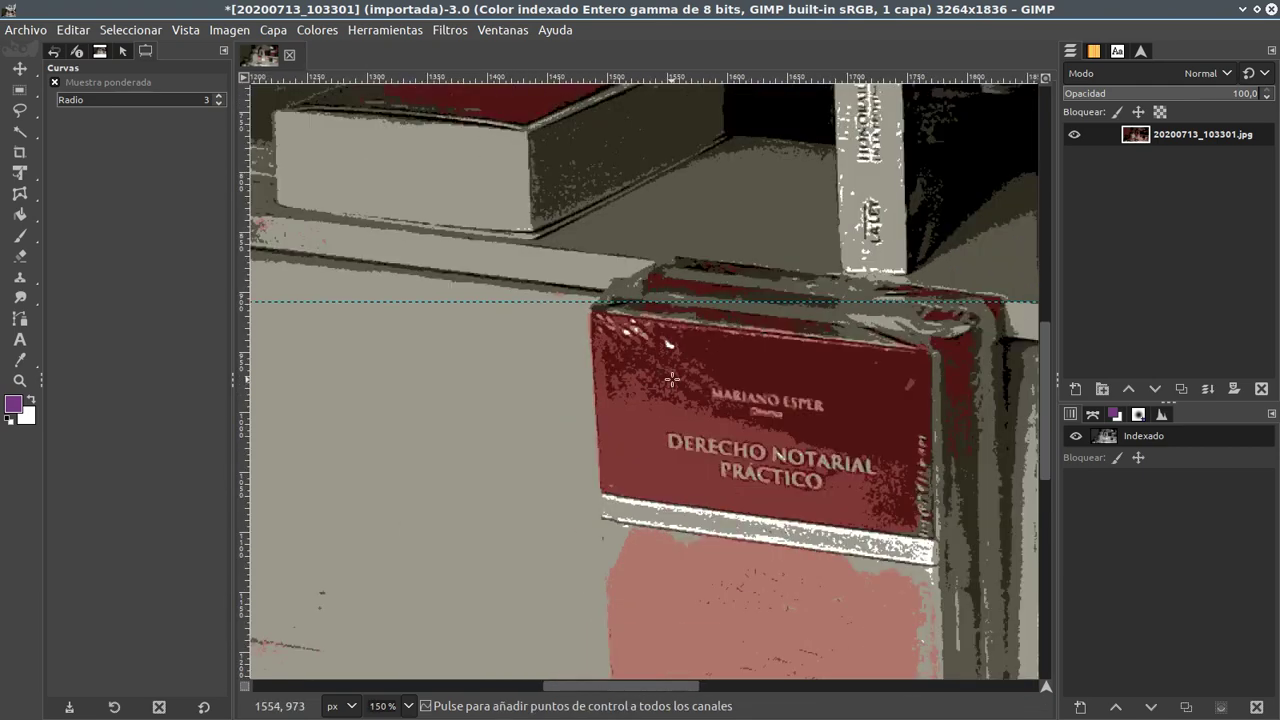
pyautogui.keyDown('ctrl'); pyautogui.scroll(-3, 700, 400); pyautogui.keyUp('ctrl')
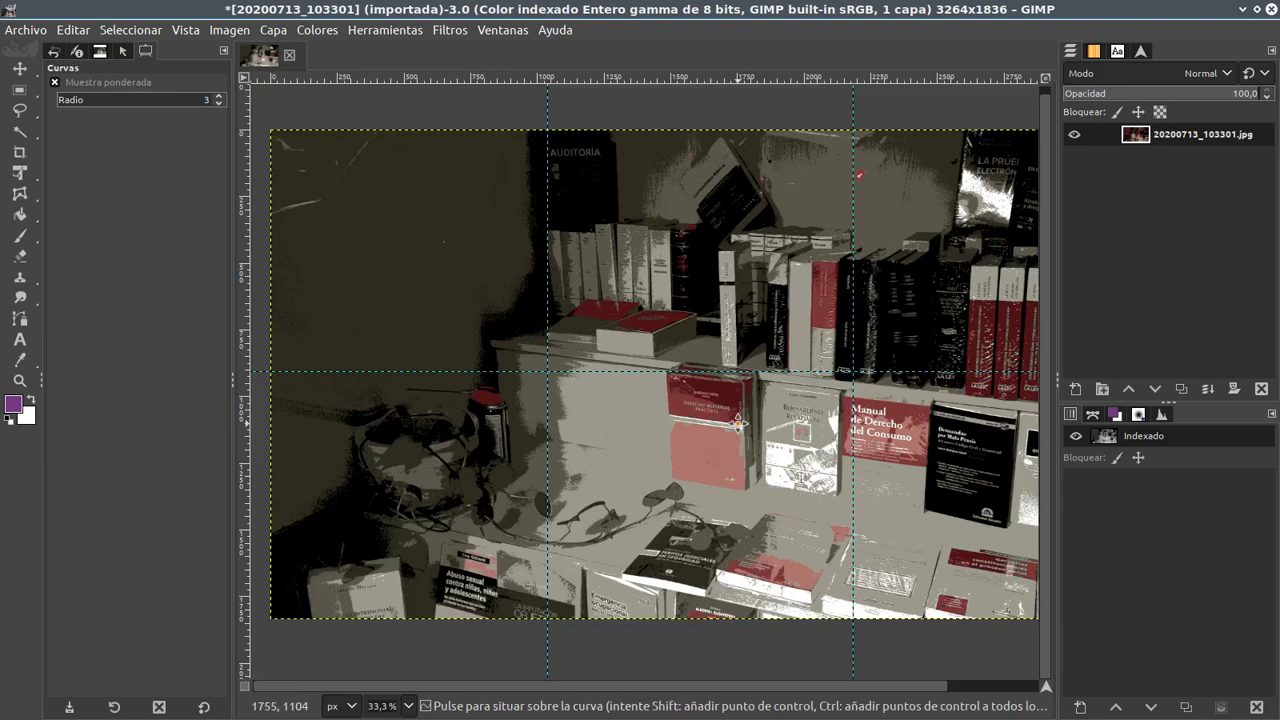
pyautogui.hscroll(2, 700, 409)
pyautogui.hscroll(2, 680, 411)
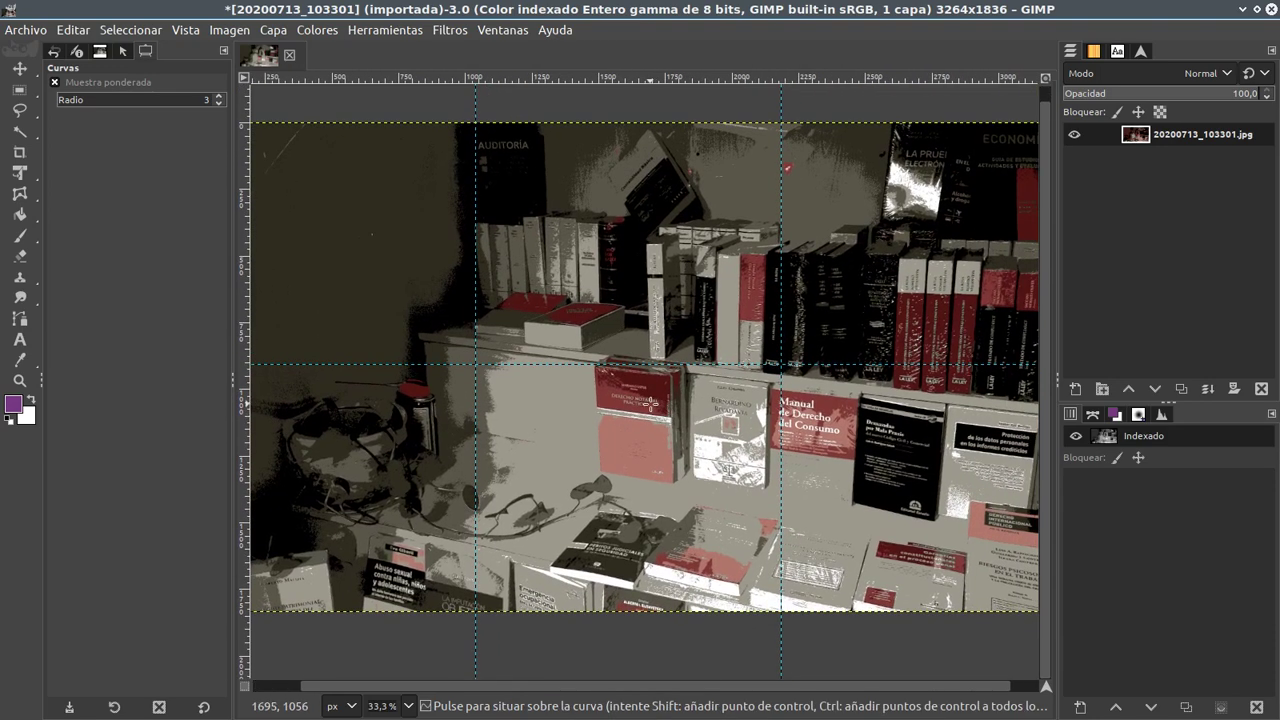